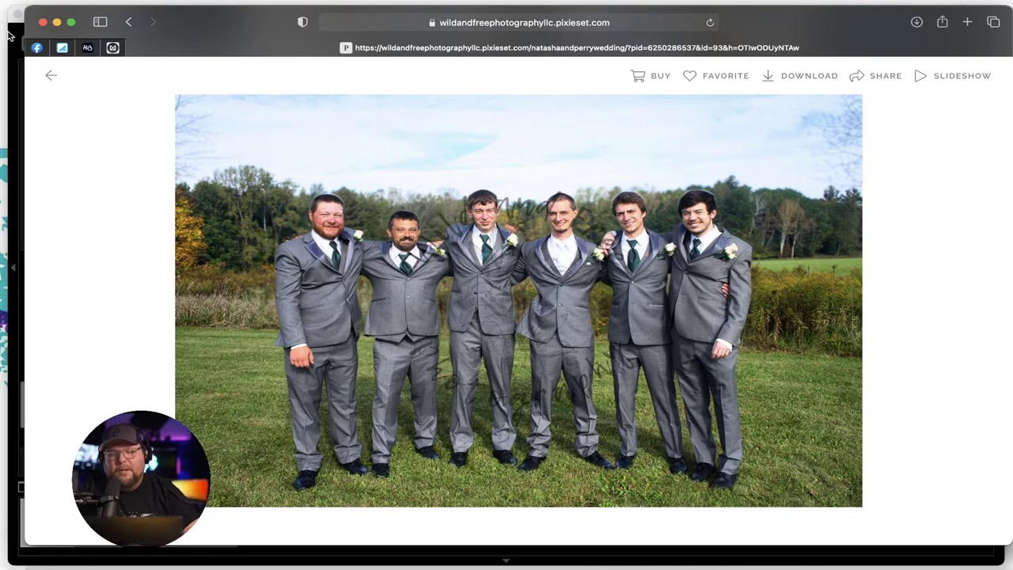
- Return to the wedding gallery overview and examine the groomsmen photos, including the ones posed around the old car
left_click(52, 78)
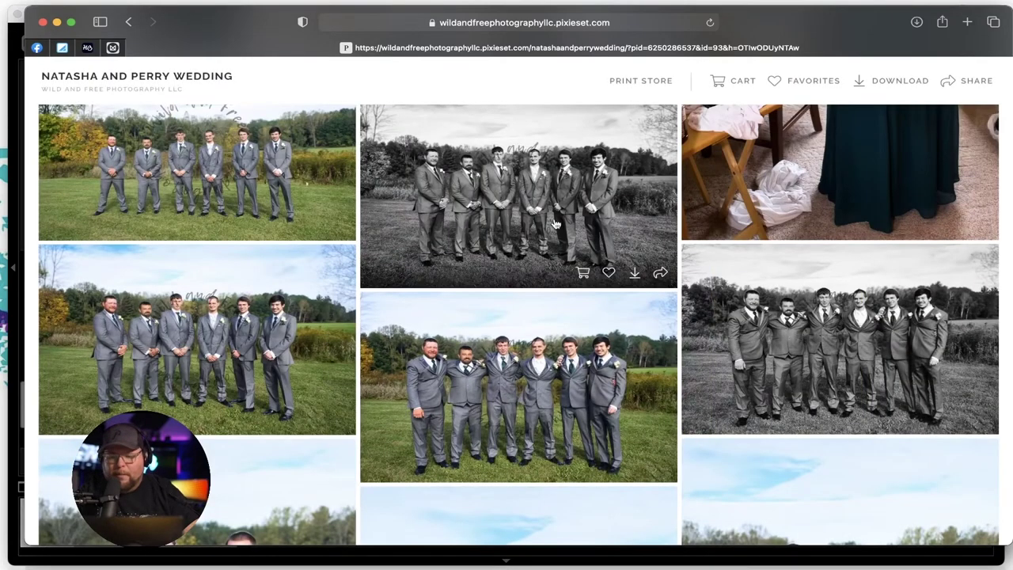
scroll(557, 225, "down", 10)
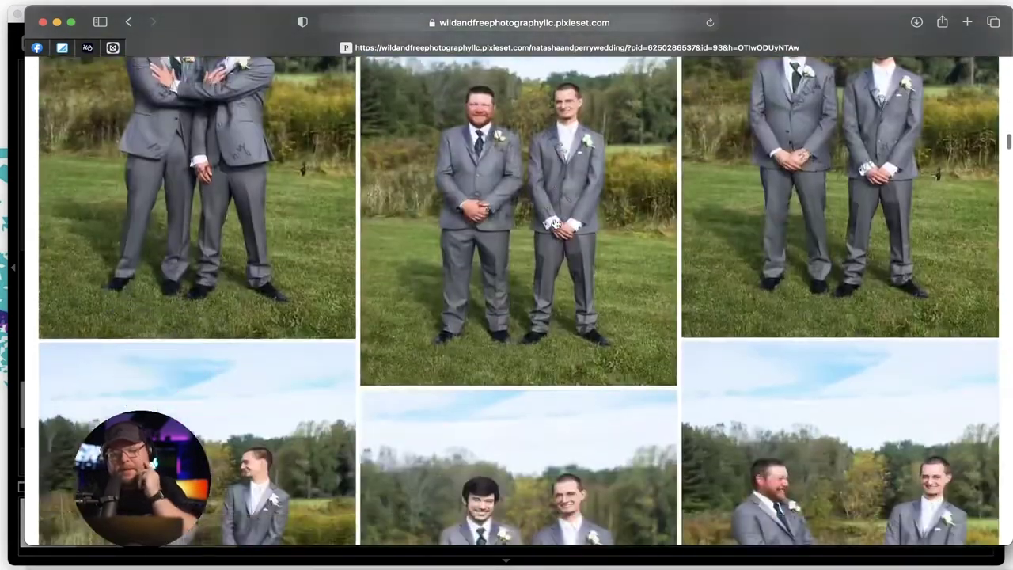
scroll(556, 225, "up", 2)
scroll(553, 221, "down", 6)
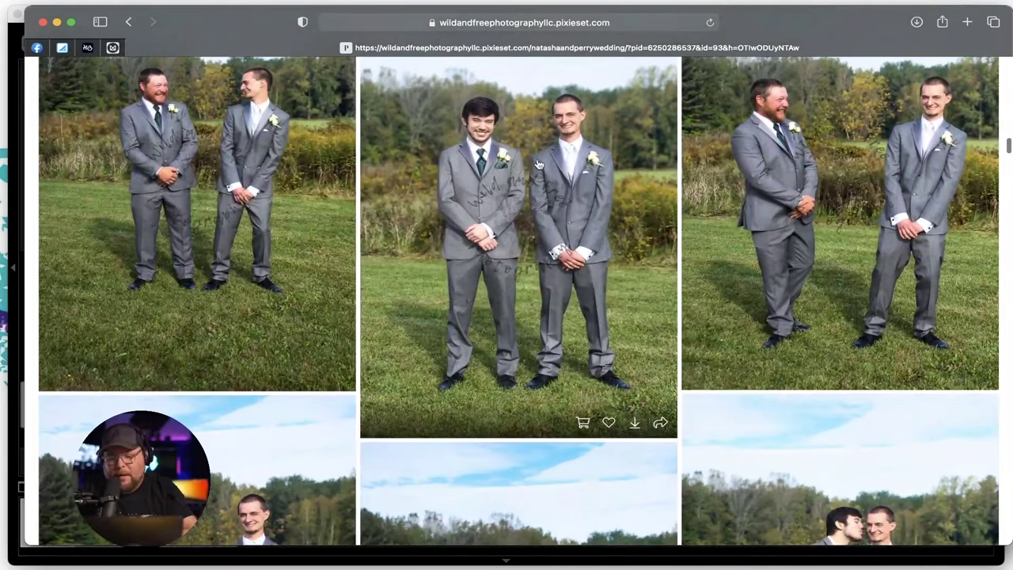
scroll(548, 179, "down", 5)
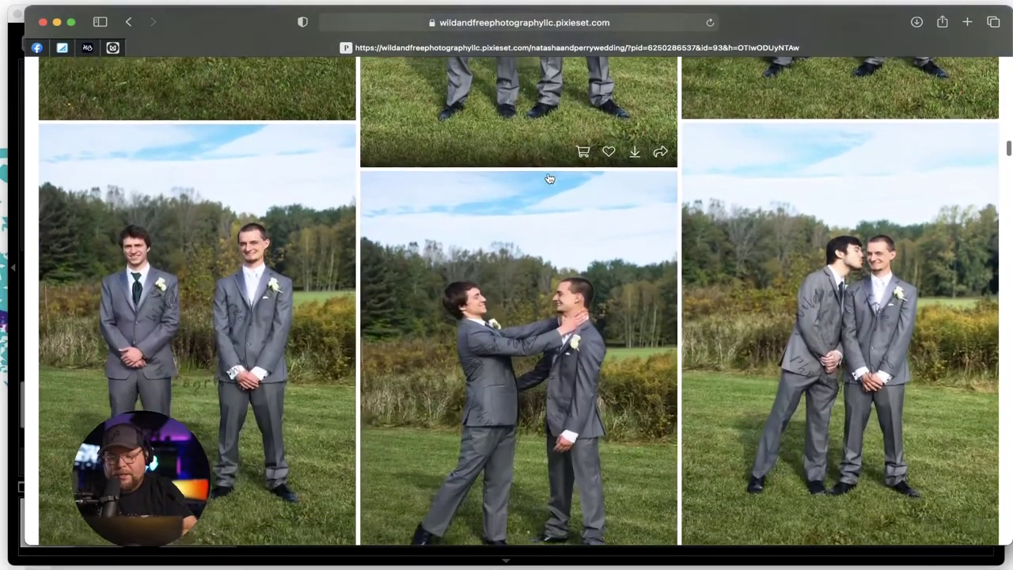
scroll(548, 179, "up", 2)
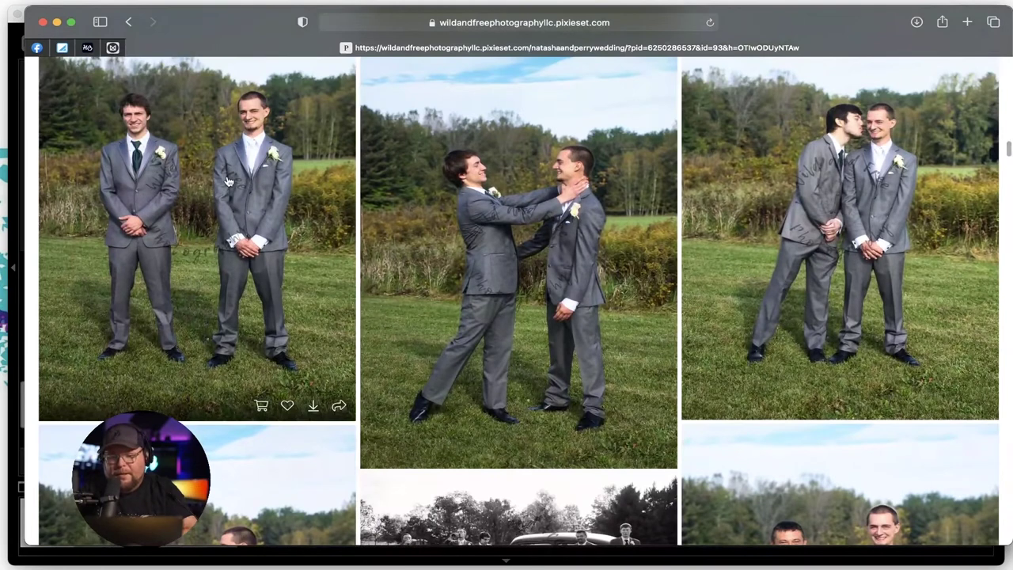
scroll(495, 200, "down", 3)
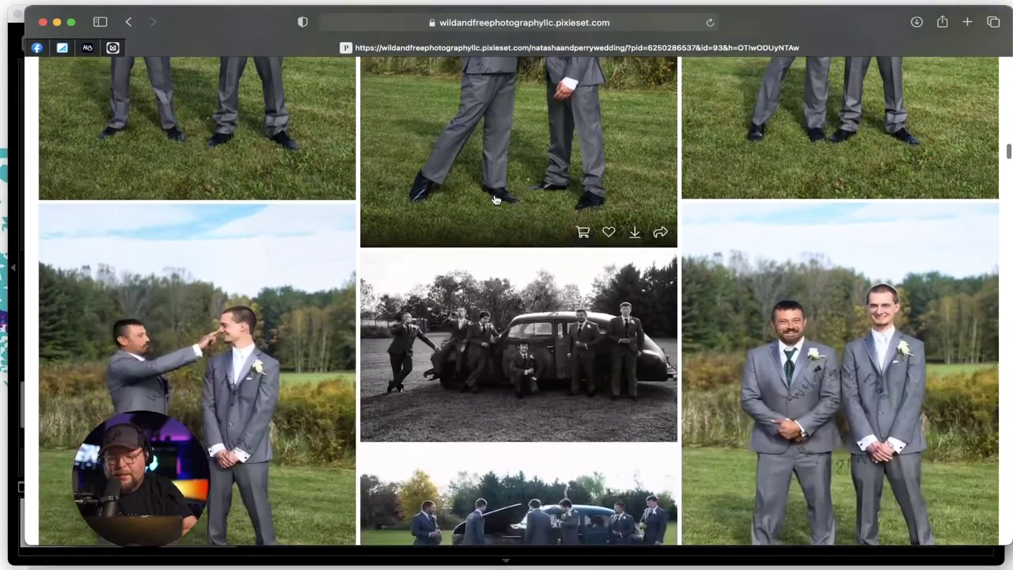
scroll(496, 199, "down", 2)
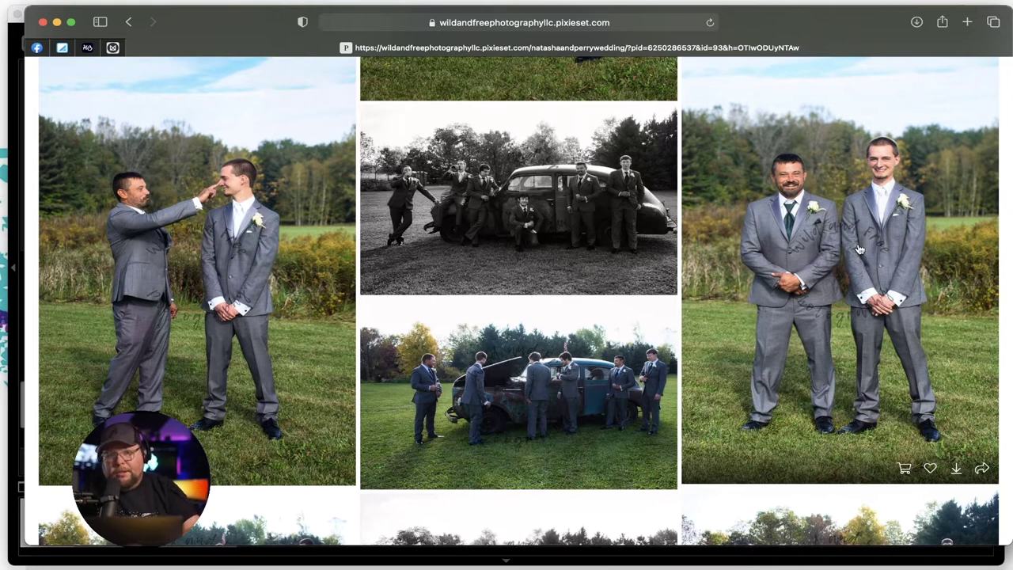
scroll(859, 250, "down", 5)
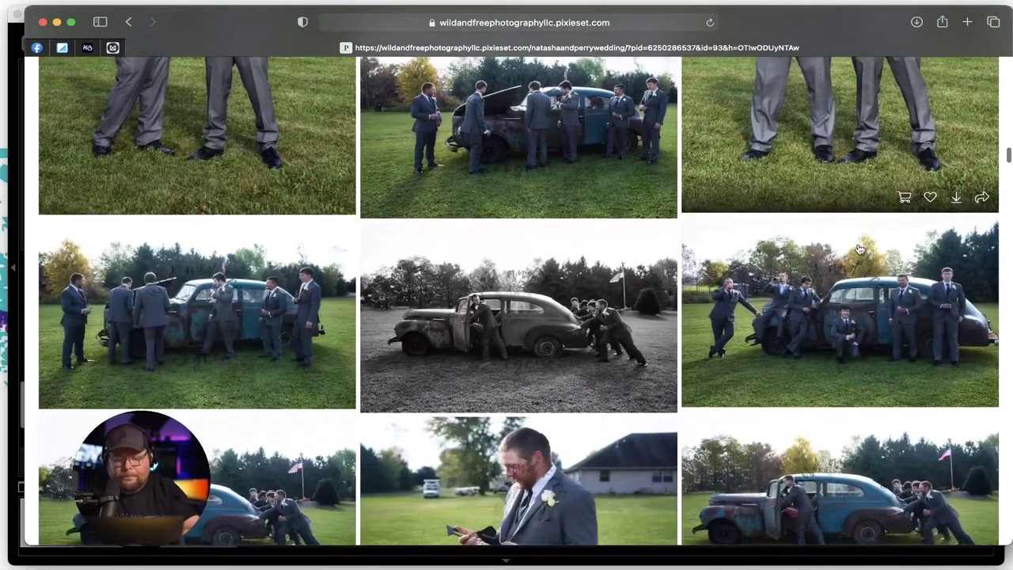
scroll(858, 250, "up", 3)
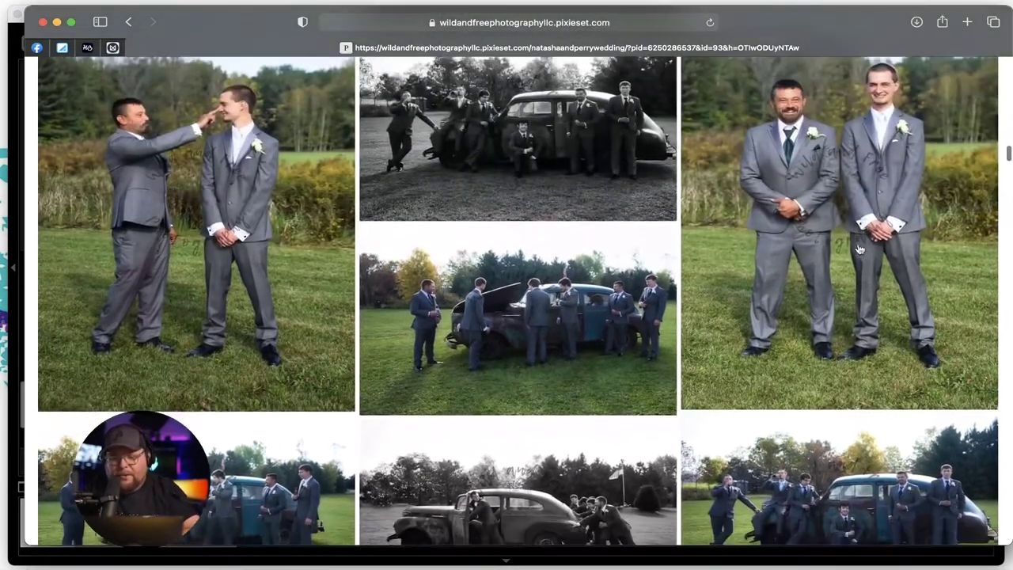
scroll(858, 250, "down", 7)
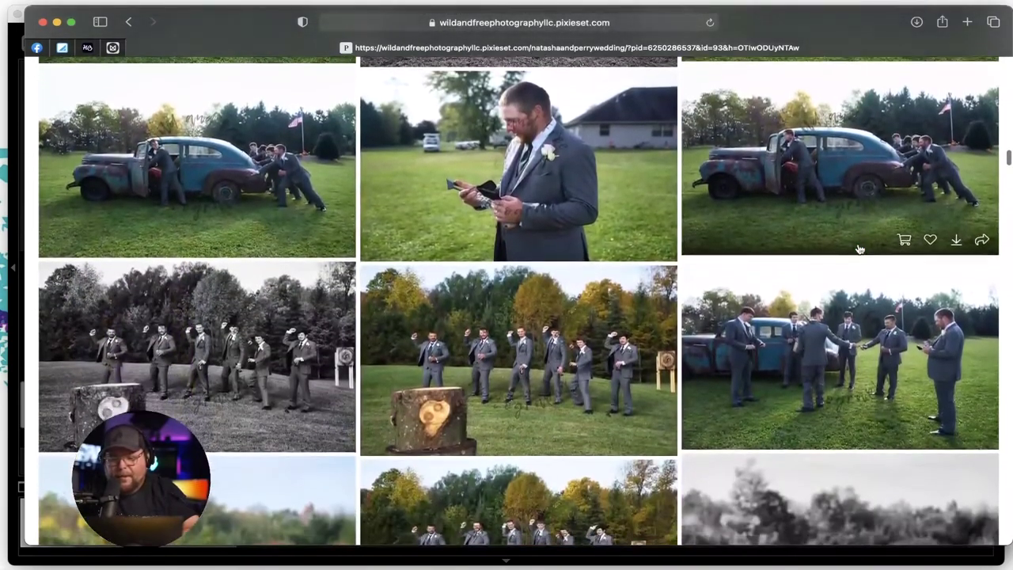
scroll(859, 250, "up", 2)
scroll(858, 250, "up", 5)
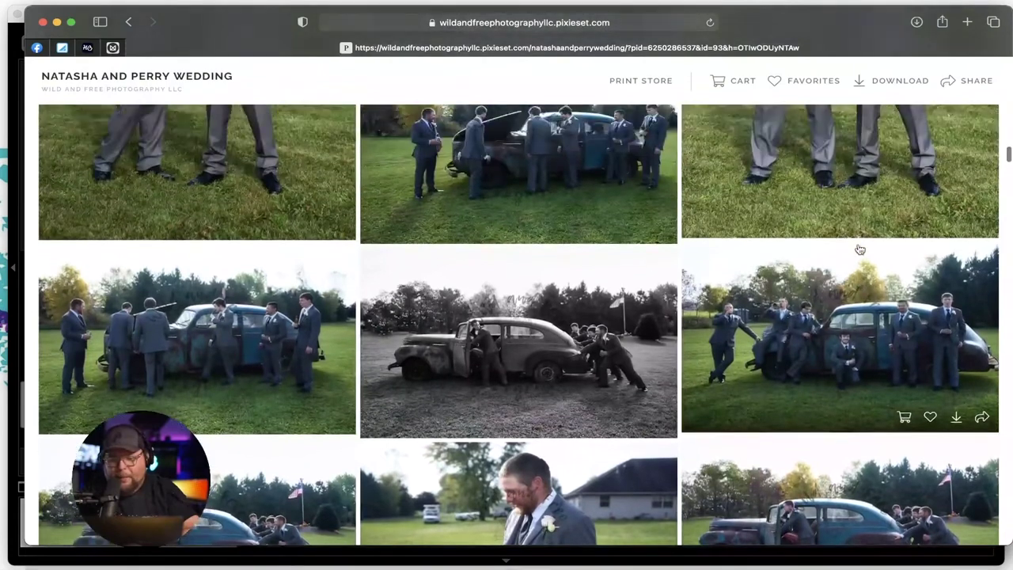
scroll(858, 250, "down", 2)
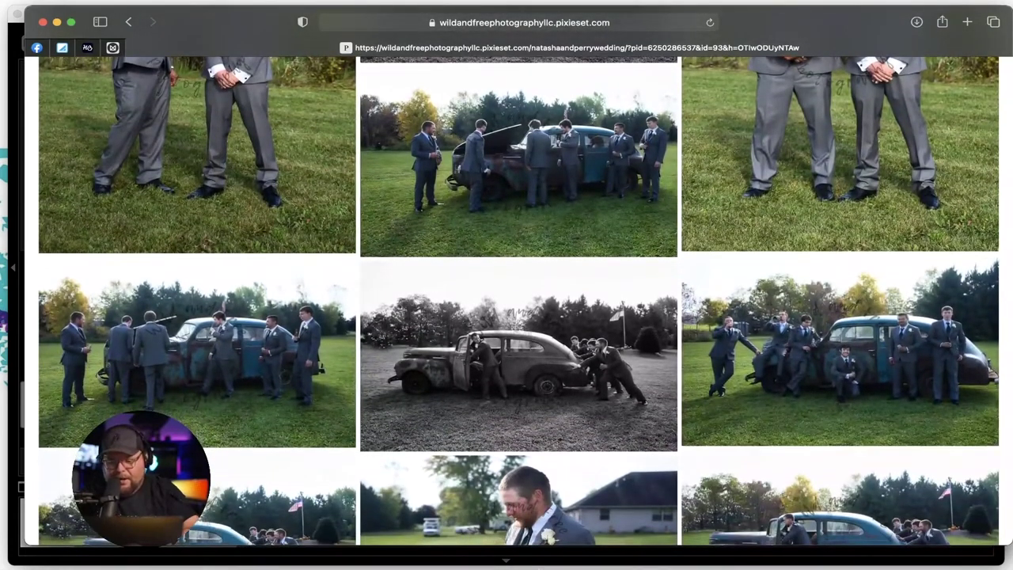
- Switch to Lightroom Classic, open DSC04776.jpg of the groomsmen at the car for developing, and inspect its background up close
mouse_move(474, 563)
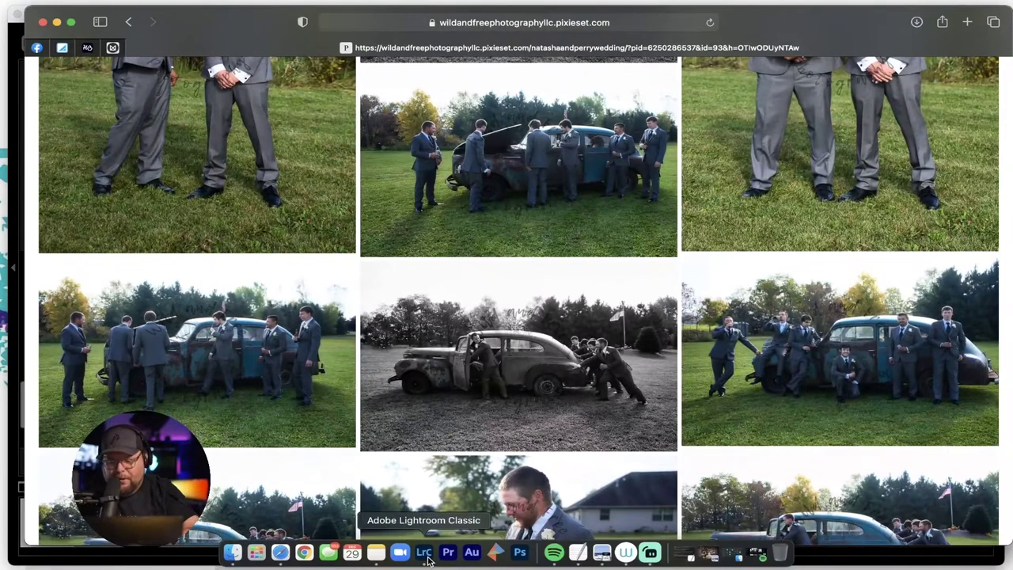
left_click(425, 553)
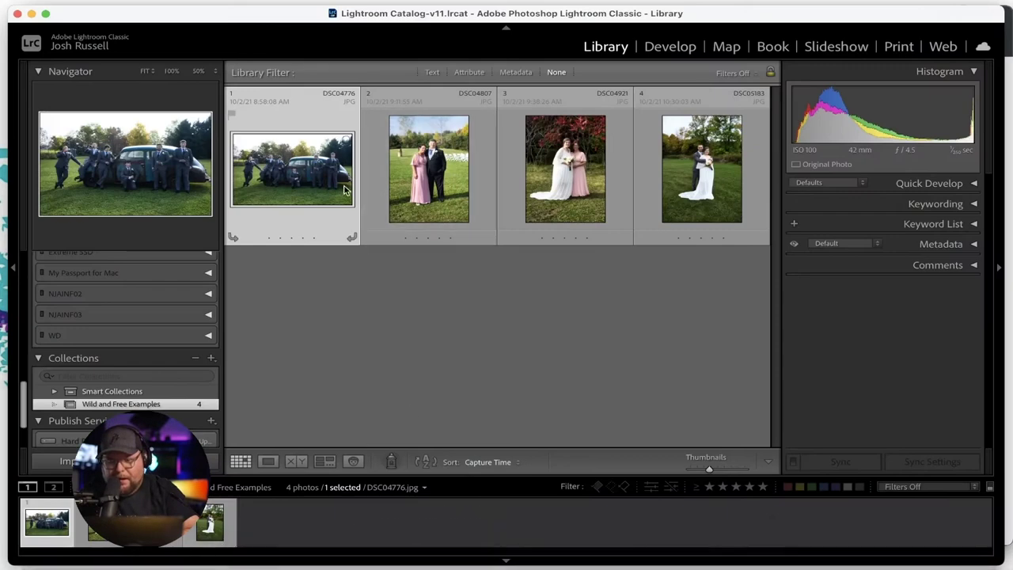
double_click(302, 174)
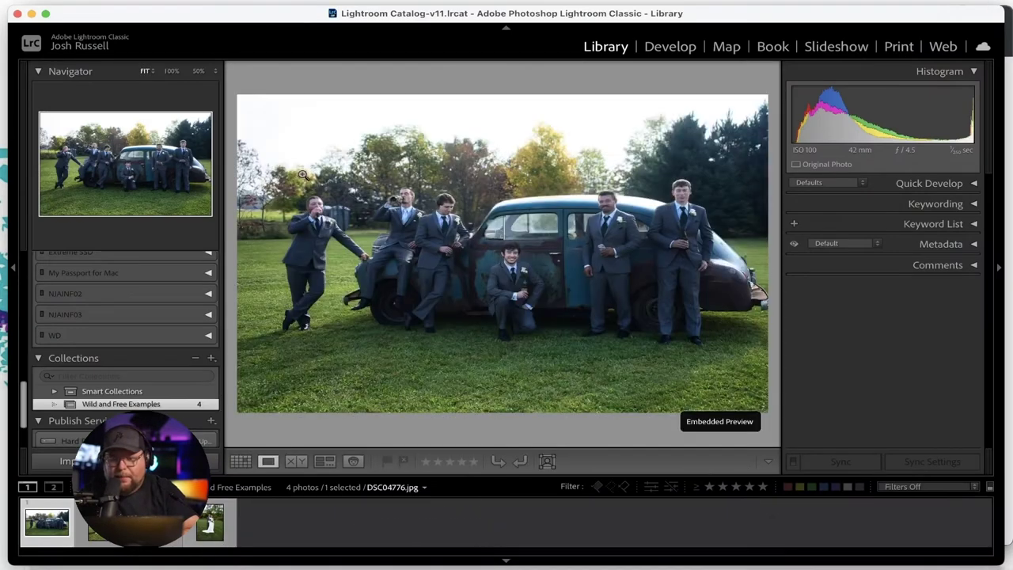
left_click(671, 47)
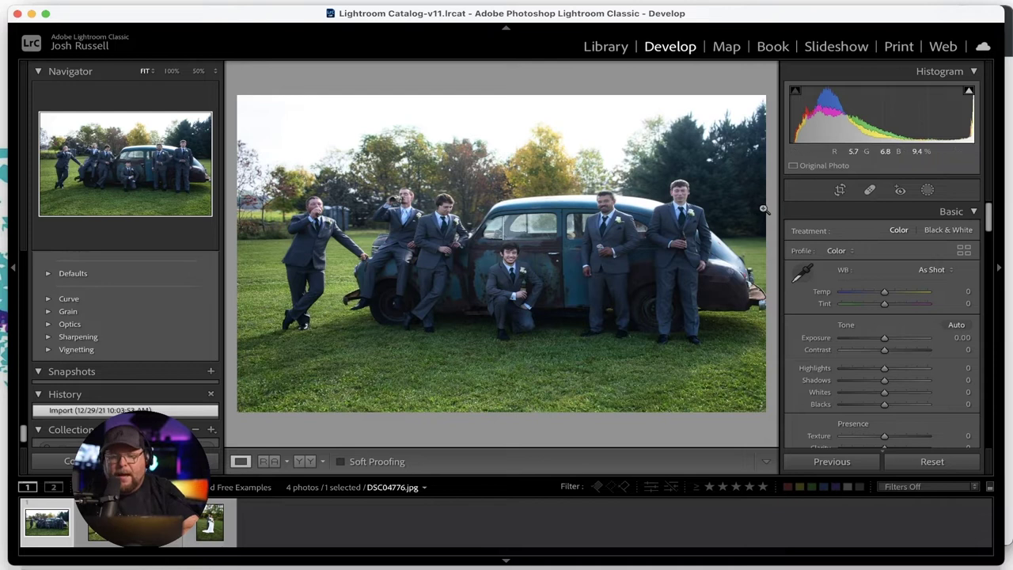
left_click(343, 216)
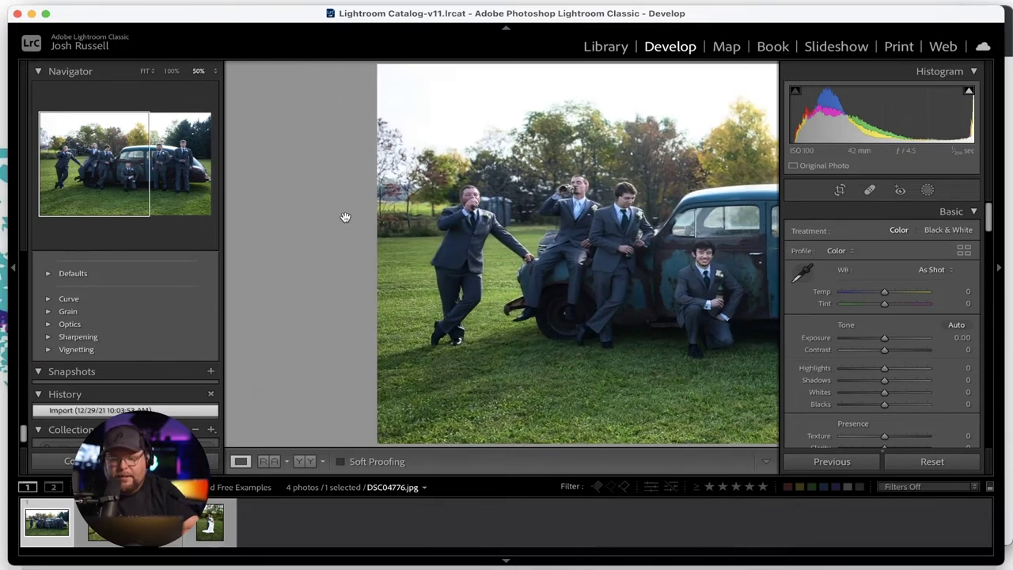
left_click(518, 210)
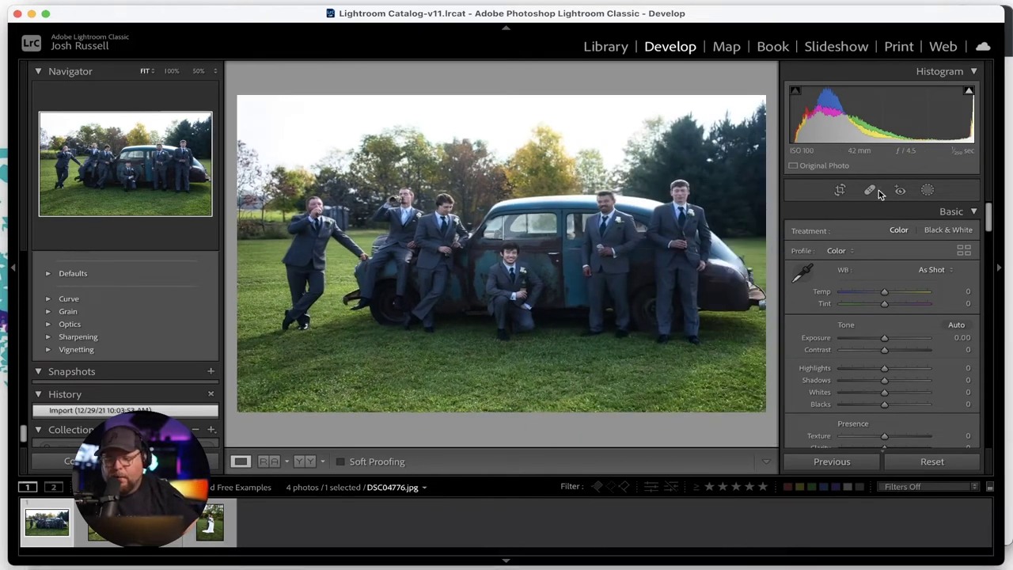
- Open a copy of the groomsmen photo with Lightroom adjustments in Adobe Photoshop 2022
right_click(493, 277)
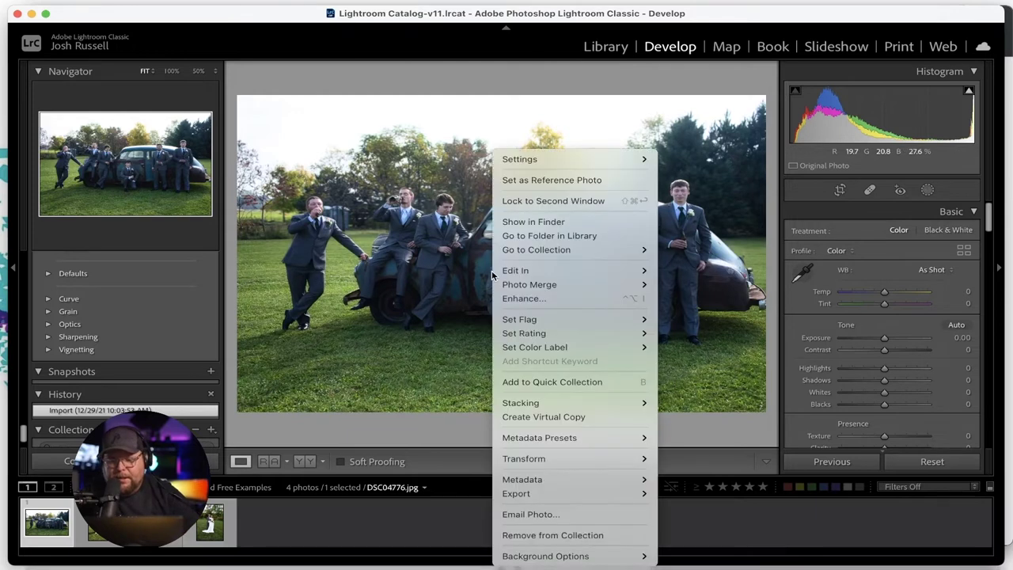
mouse_move(549, 269)
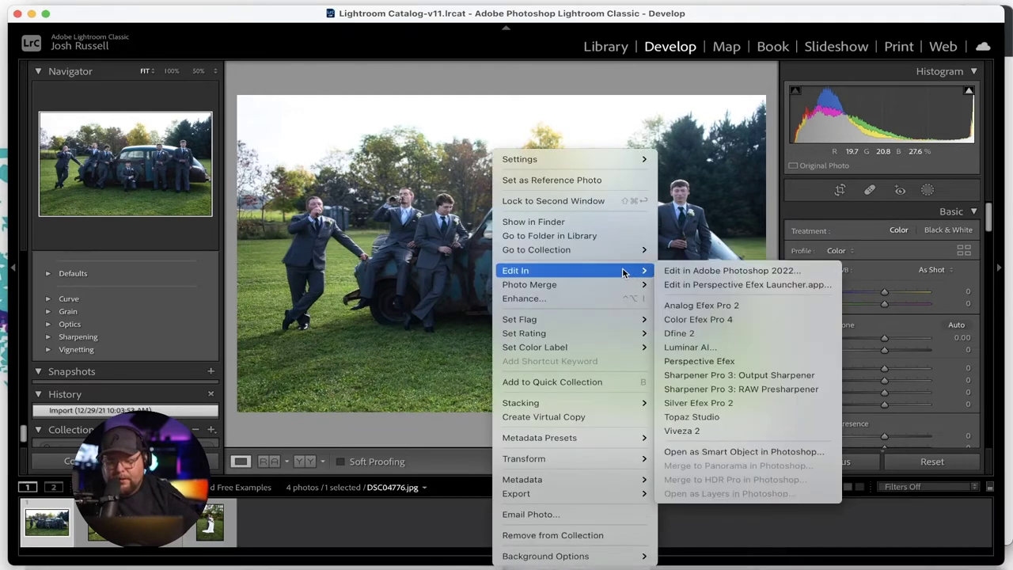
left_click(711, 269)
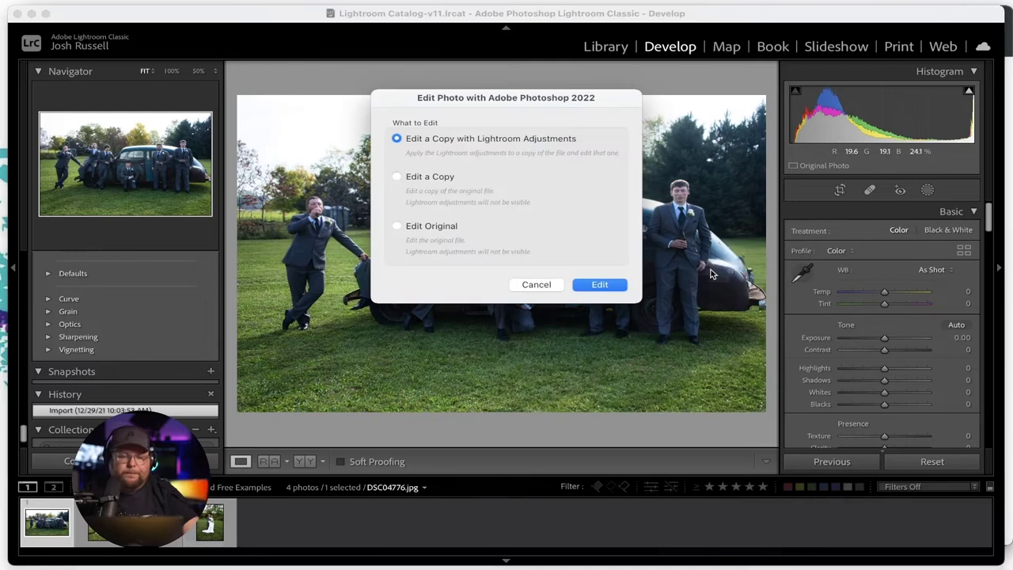
left_click(598, 287)
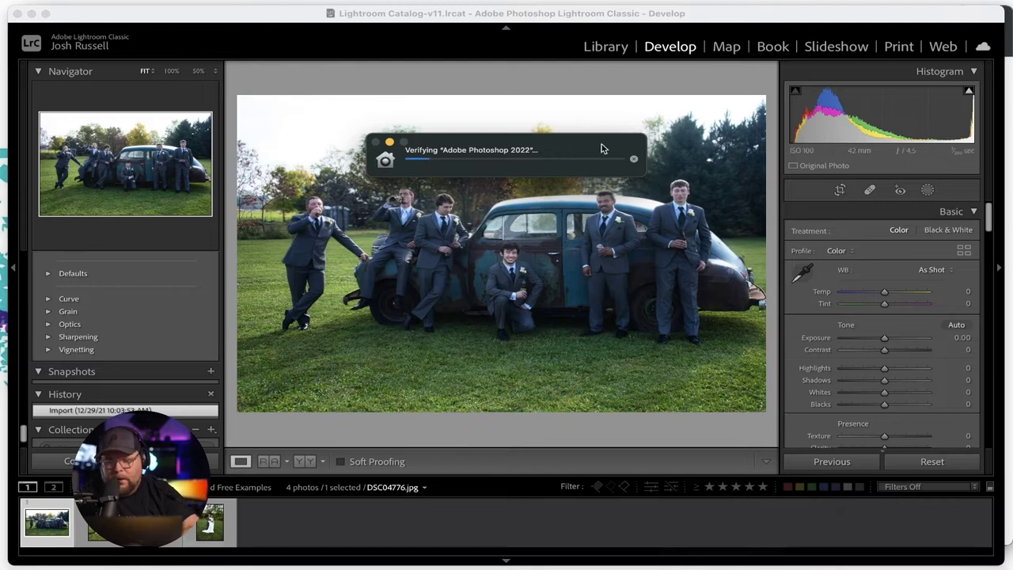
left_click(510, 80)
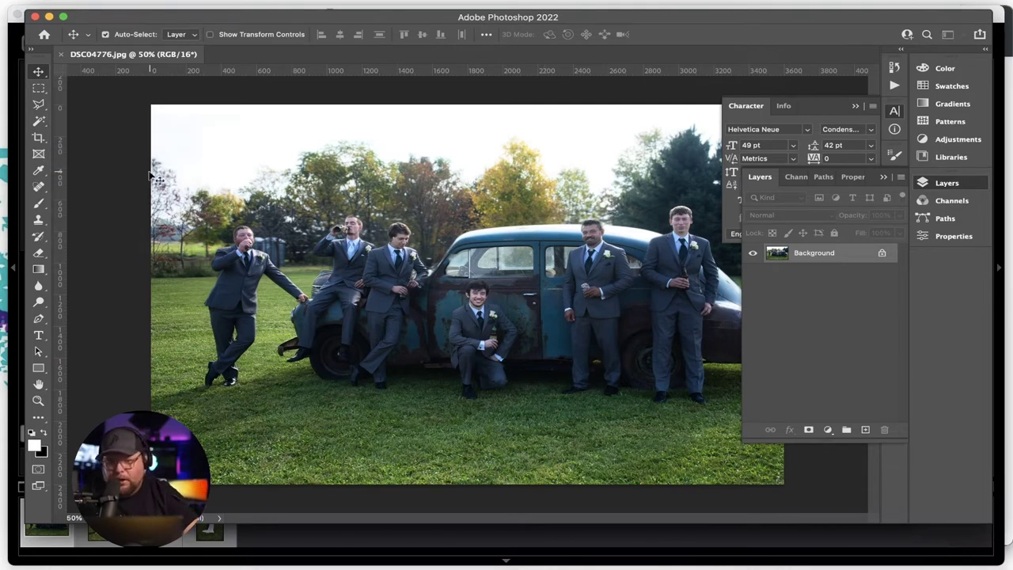
- Choose the Clone Stamp tool and set its brush to 70 px with 71% hardness
left_click(39, 187)
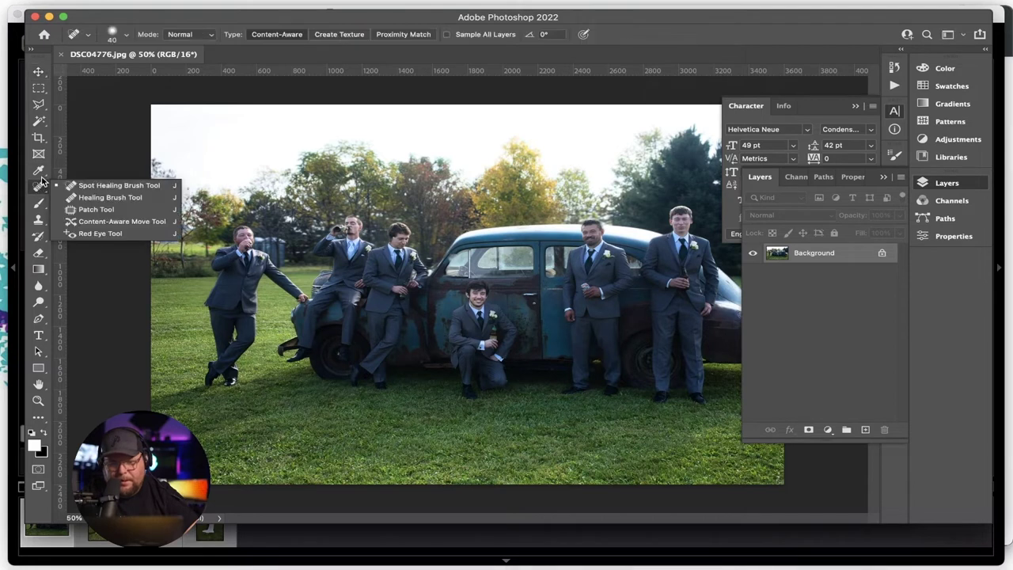
left_click(39, 221)
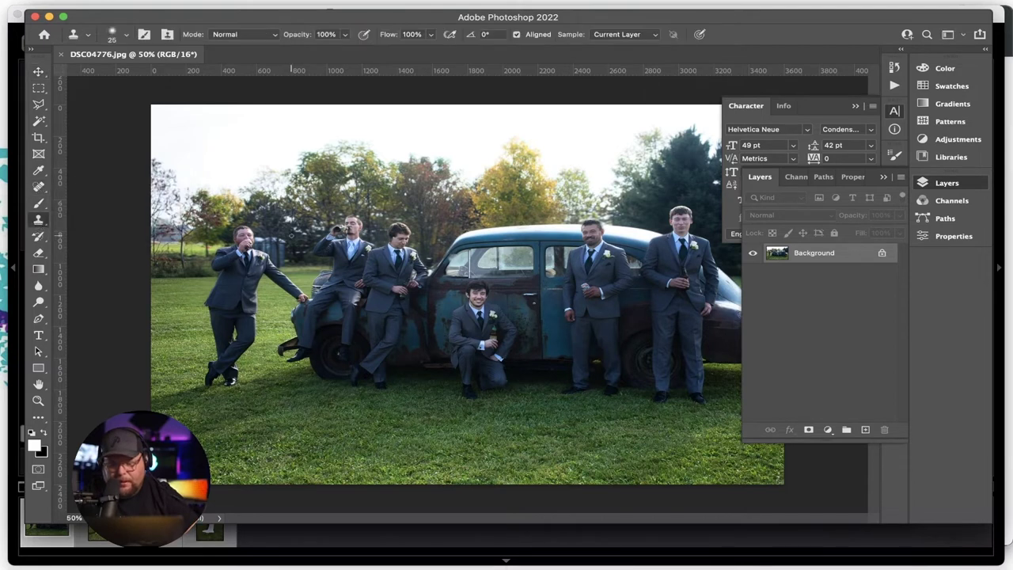
key("super+plus")
key("super+plus")
key("super+plus")
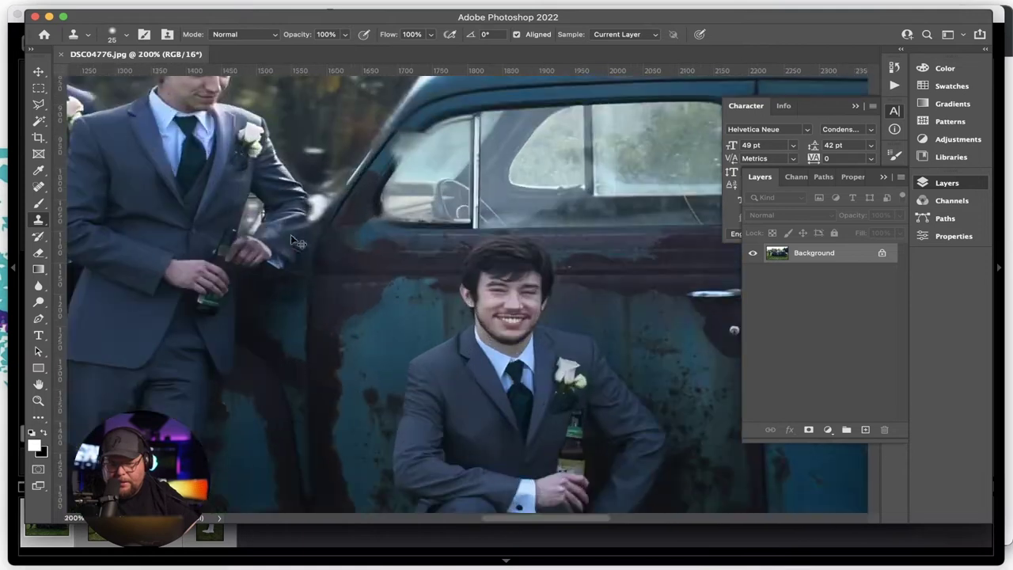
left_click_drag(285, 235, 212, 234)
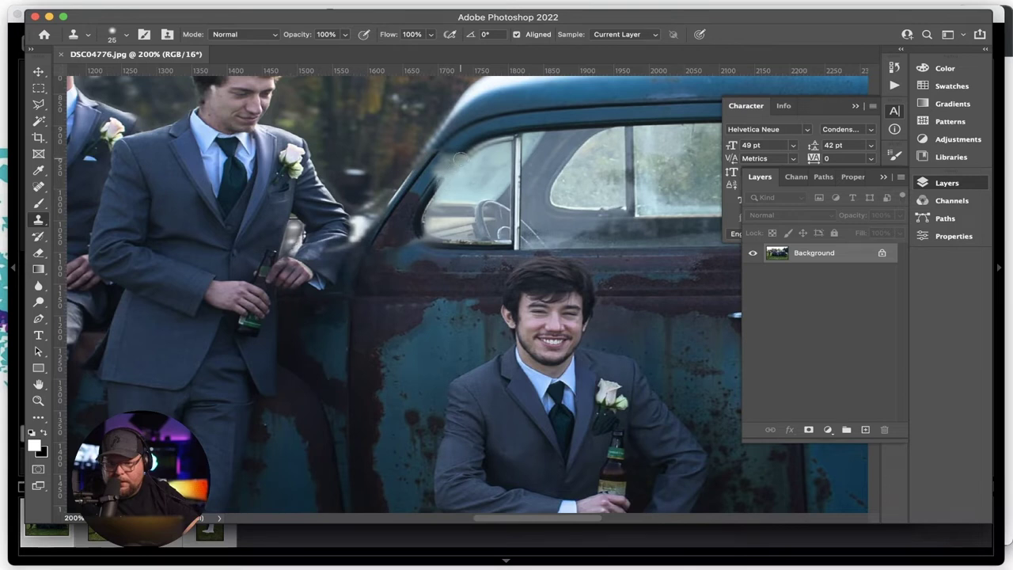
mouse_move(73, 204)
left_mouse_down()
mouse_move(408, 224)
mouse_move(514, 263)
mouse_move(602, 316)
left_mouse_up()
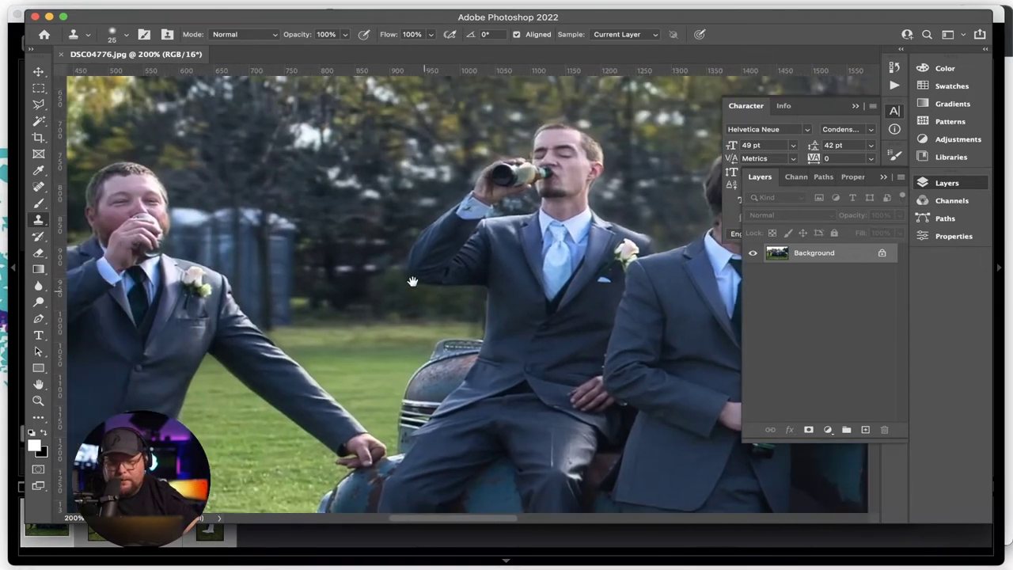
key("bracketright")
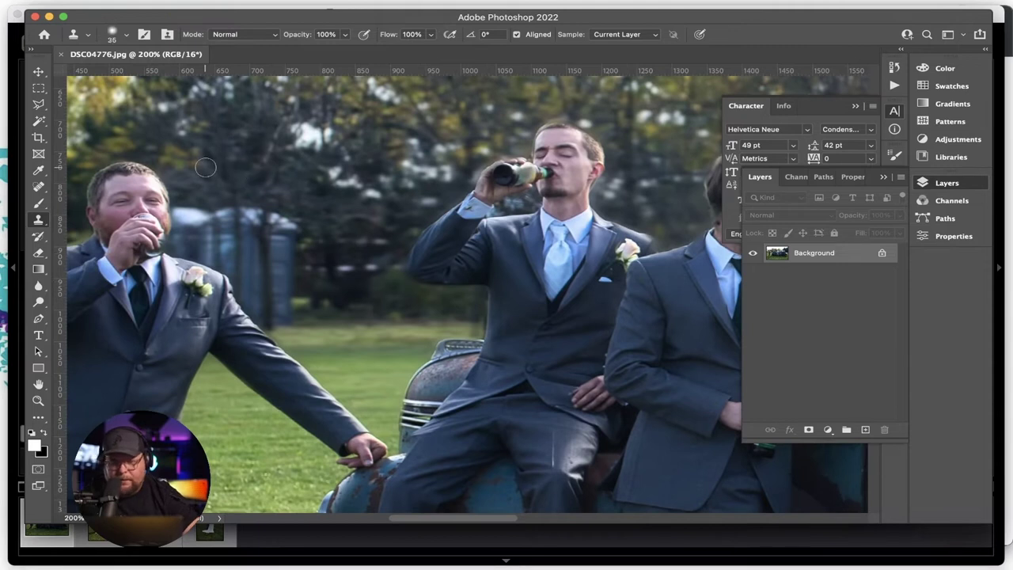
key("bracketright")
key("bracketright")
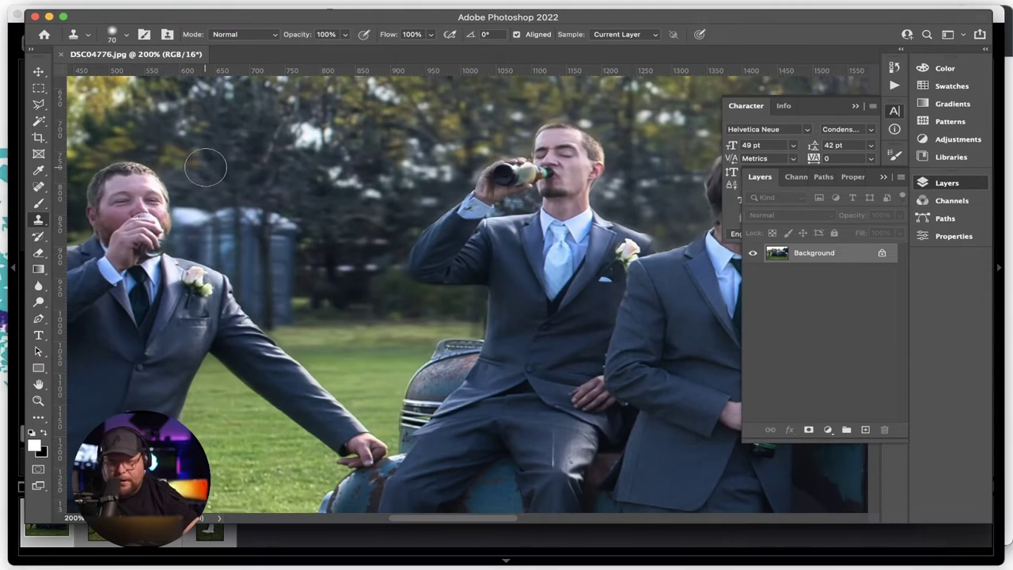
left_click(127, 36)
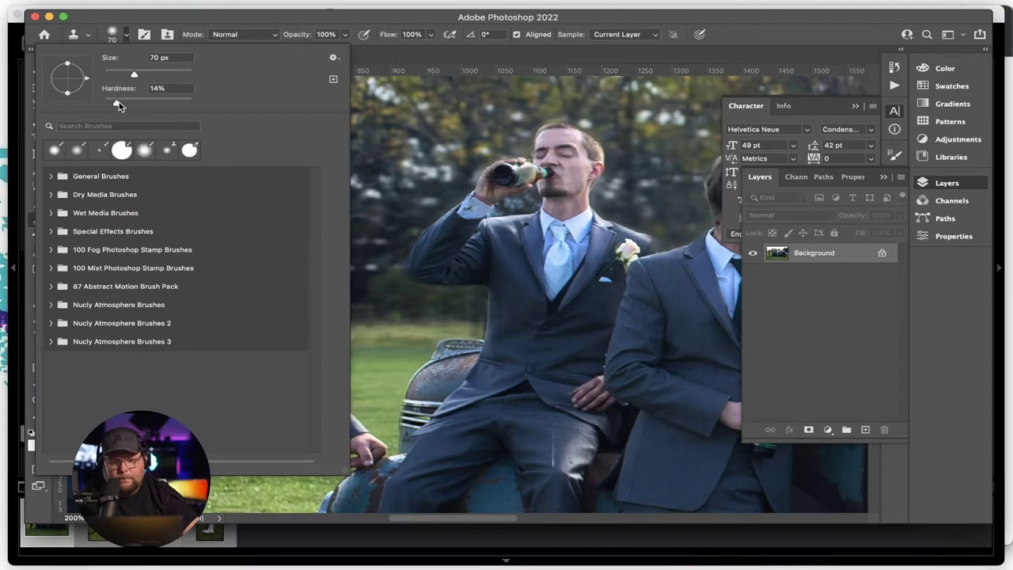
left_click(366, 201)
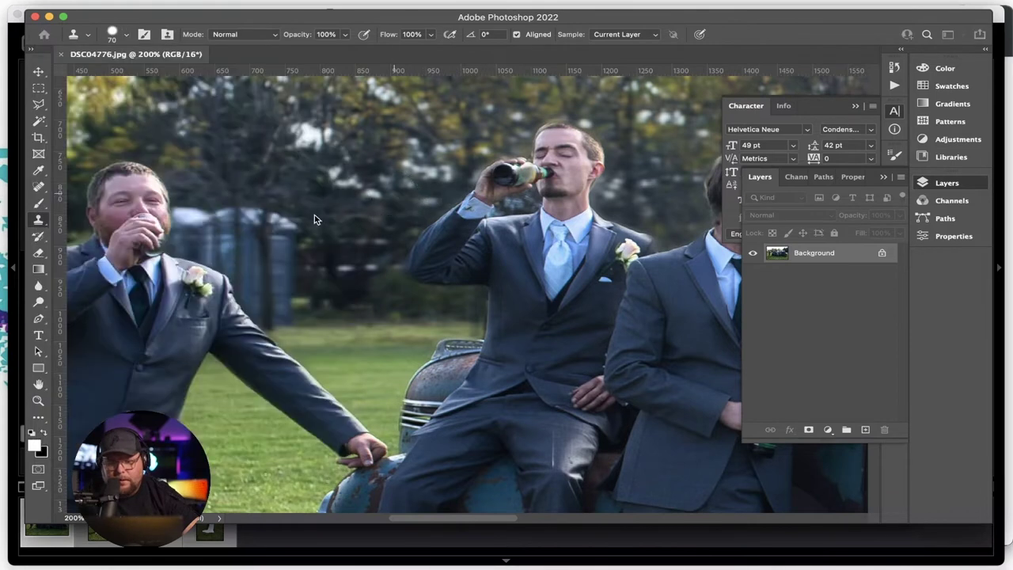
- Sample the dark trees and clone them over the blue portable toilets between the two drinking groomsmen
left_click(280, 187)
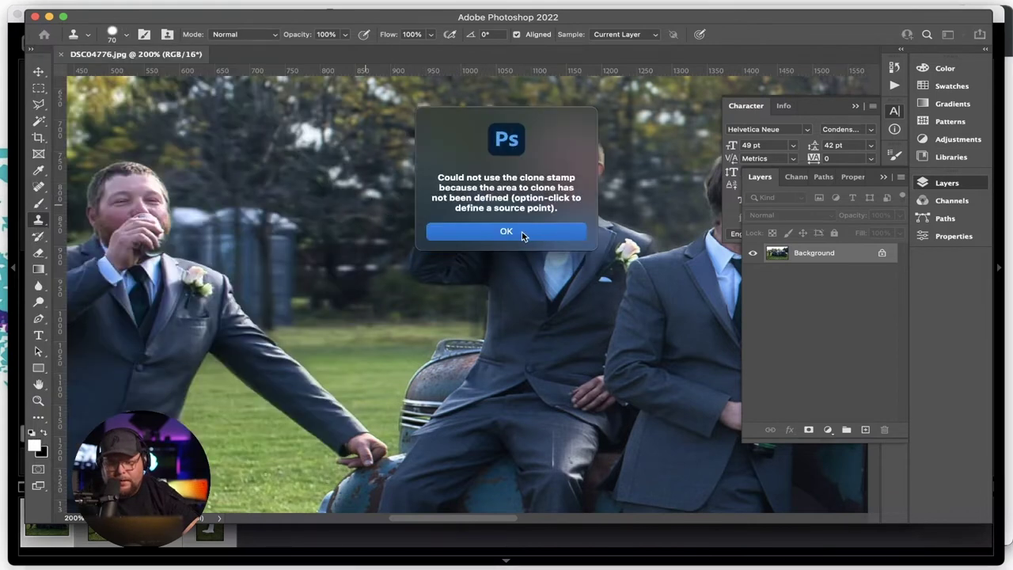
left_click(506, 232)
left_click(261, 161, "alt")
mouse_move(200, 207)
left_mouse_down()
mouse_move(239, 236)
mouse_move(204, 247)
mouse_move(240, 243)
mouse_move(271, 268)
mouse_move(278, 298)
mouse_move(279, 227)
mouse_move(235, 217)
left_mouse_up()
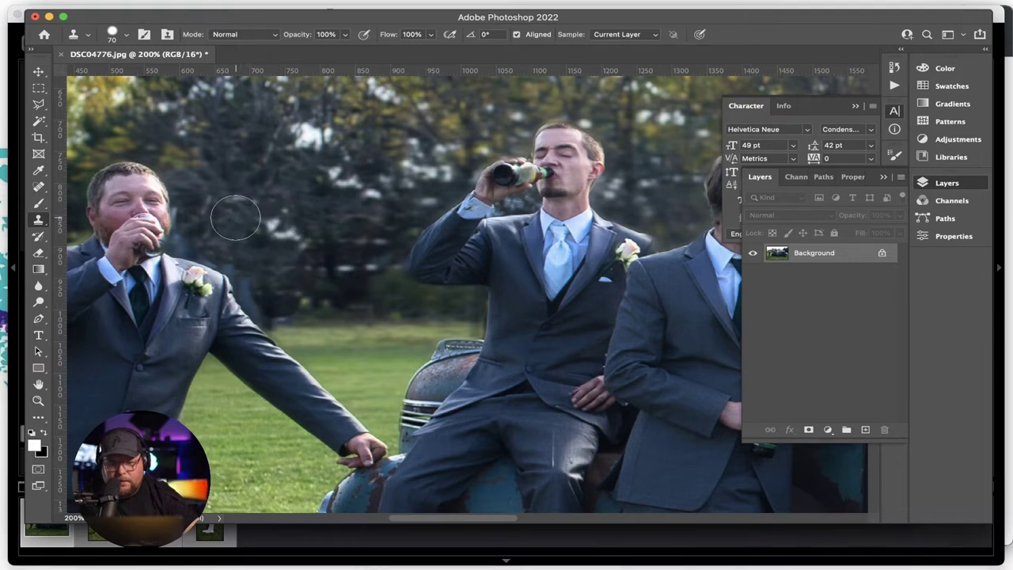
- Soften the Clone Stamp brush to 26% hardness and reduce its size to 35 px for work along the groomsman's shoulder
left_click(126, 34)
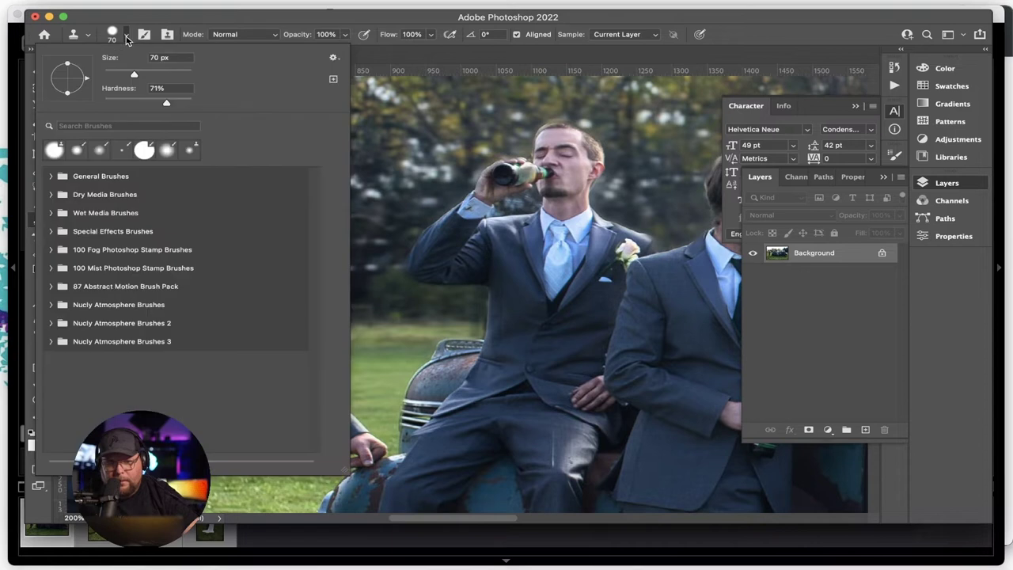
left_click_drag(167, 103, 127, 106)
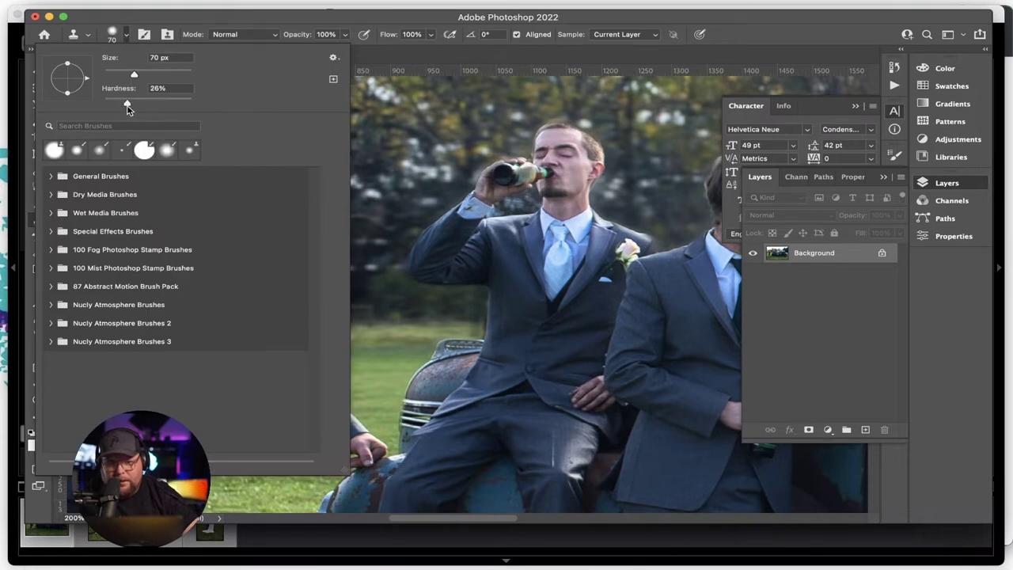
key("Return")
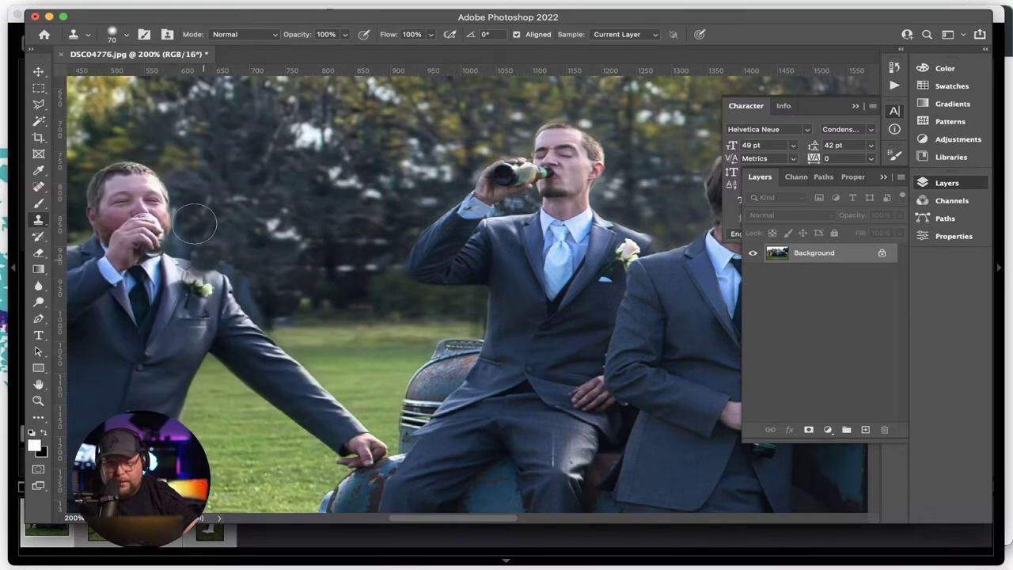
key("bracketleft")
key("bracketleft")
key("bracketleft")
key("bracketleft")
key("bracketleft")
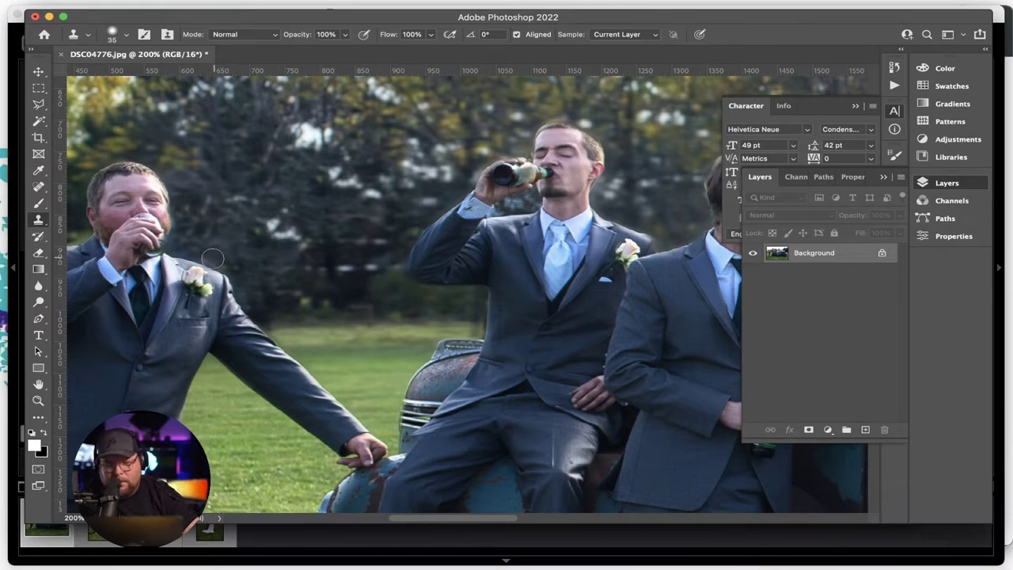
- Clone out the small red spot at the tree trunk behind the leftmost groomsman
scroll(473, 323, "down", 2)
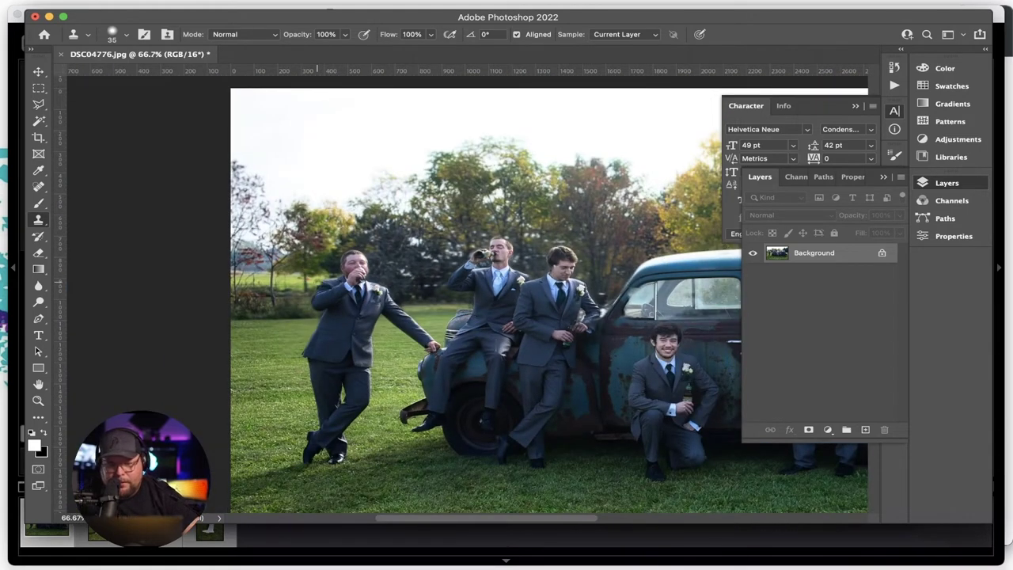
key("super+plus")
key("super+plus")
scroll(411, 296, "left", 10)
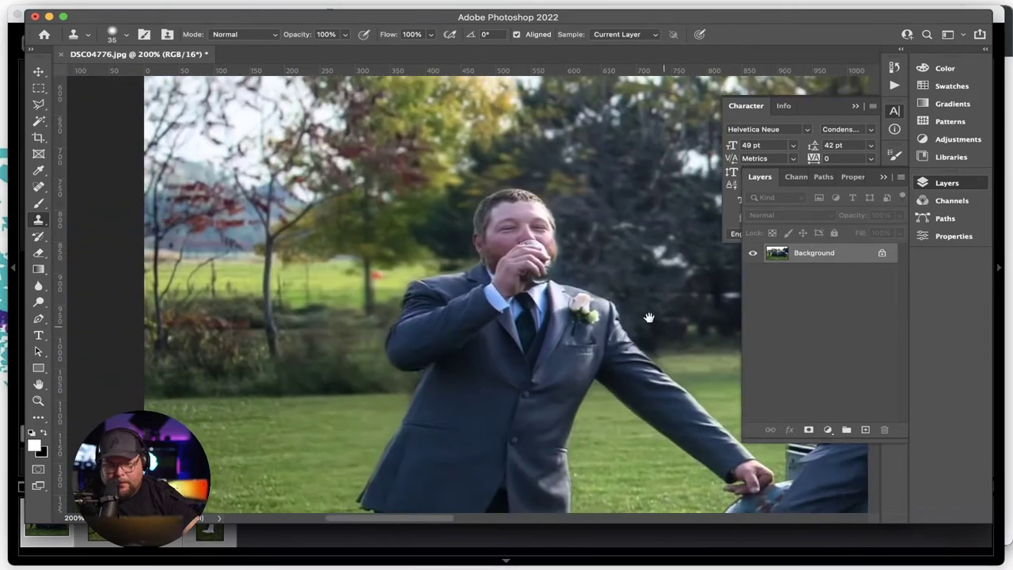
left_click(389, 279)
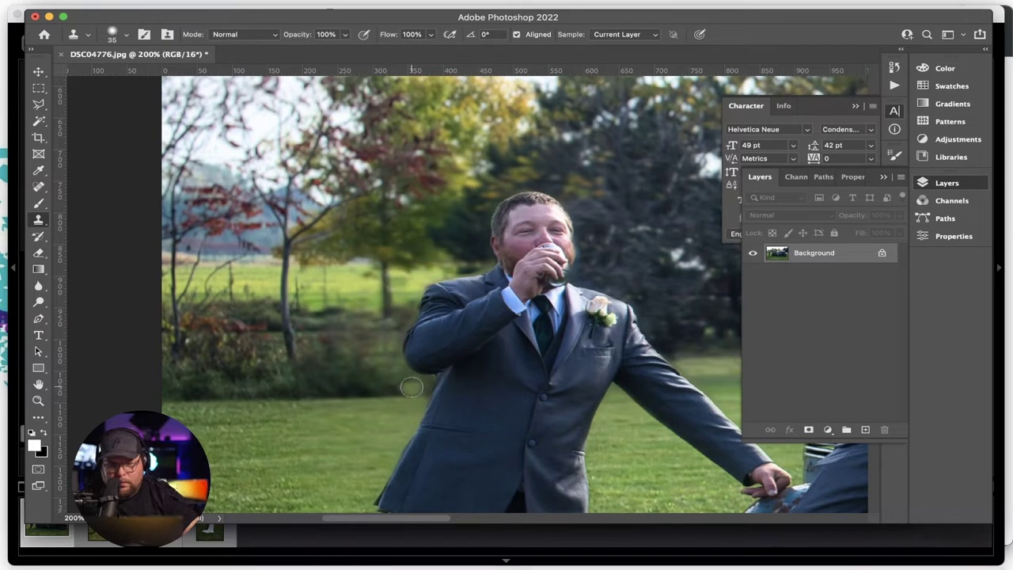
scroll(416, 391, "down", 4)
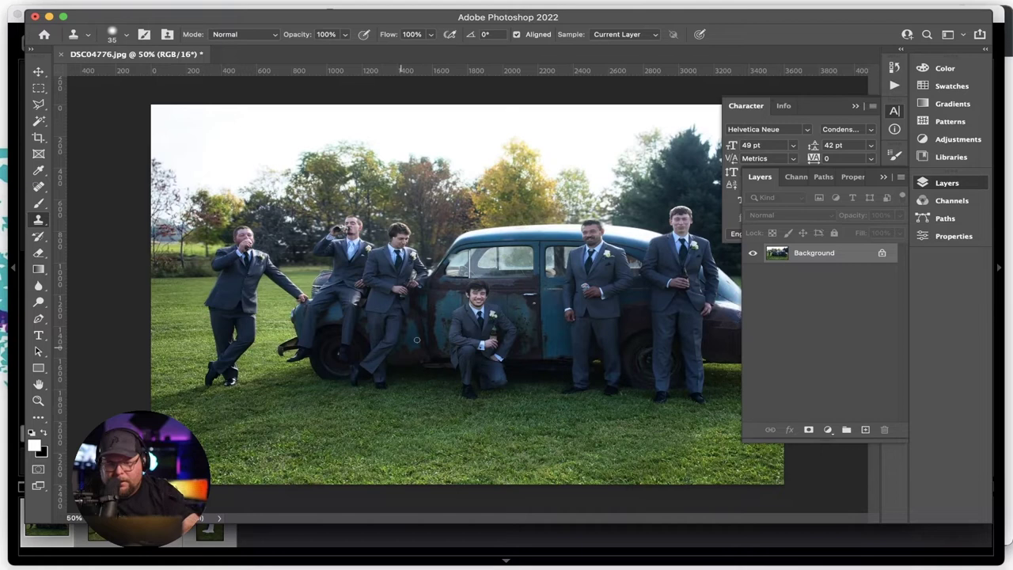
- Save the retouched photo, then switch to Lightroom Classic and select DSC04776-Edit.tif for developing
left_click(893, 111)
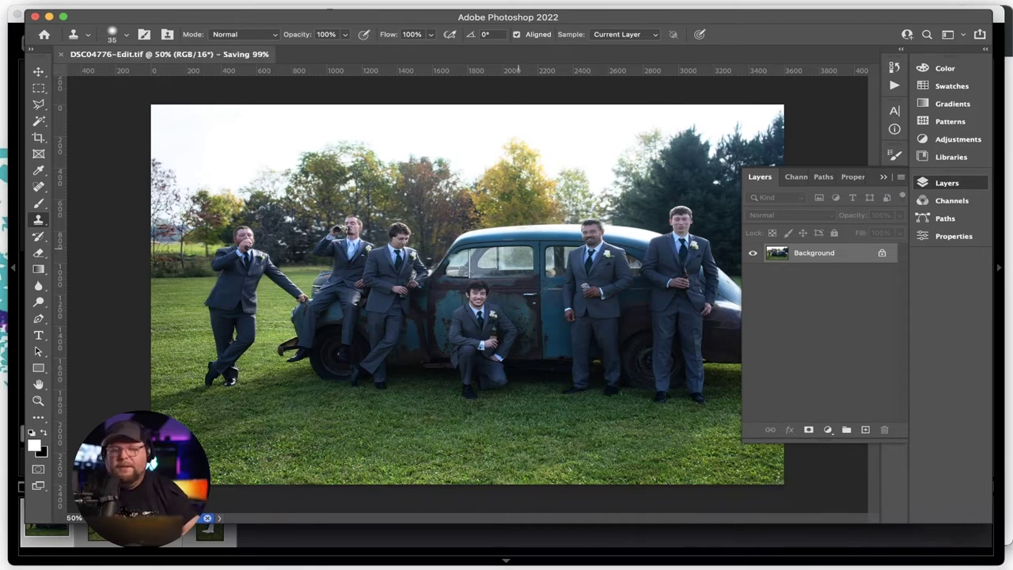
left_click(408, 545)
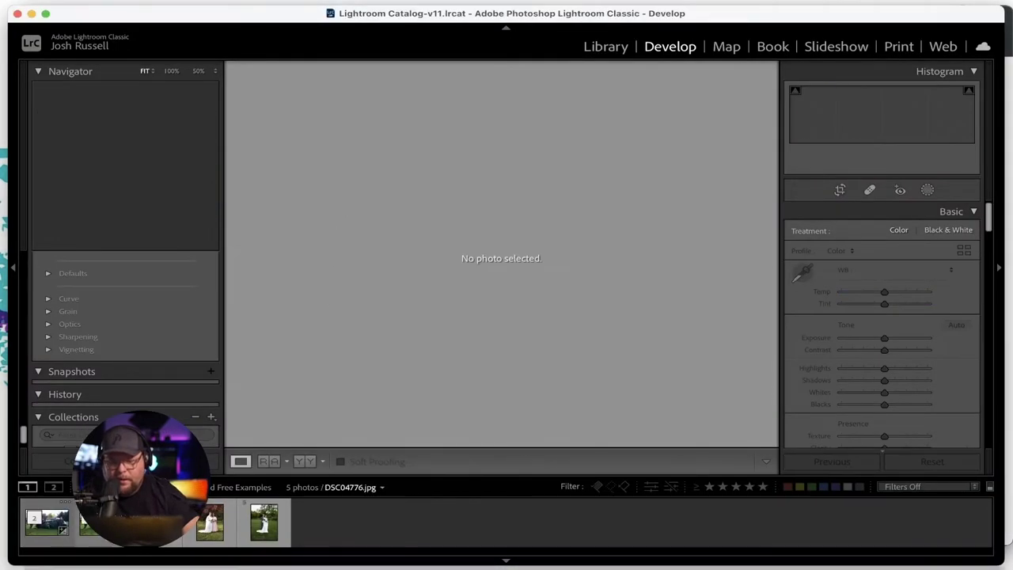
left_click(99, 530)
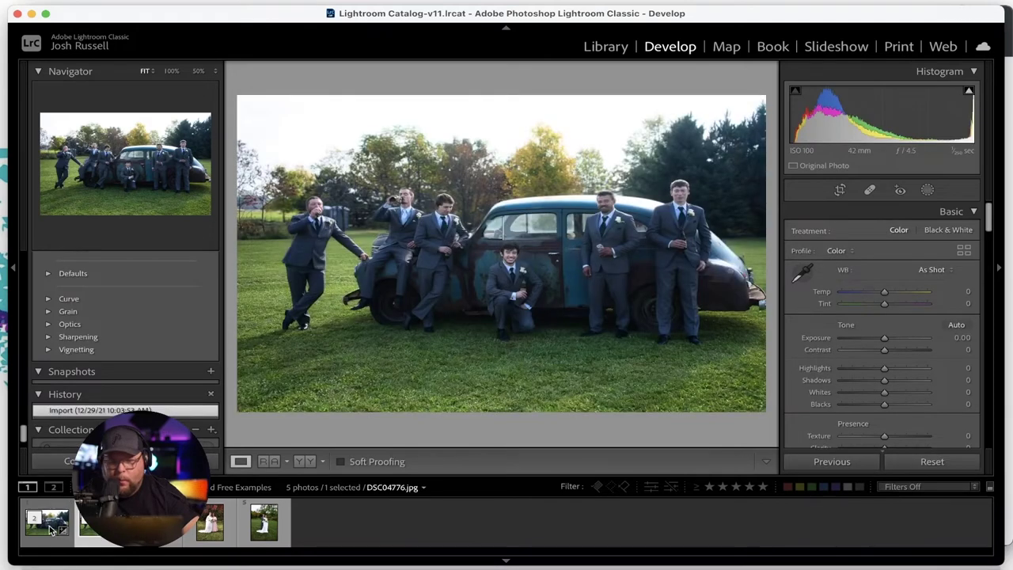
left_click(60, 529)
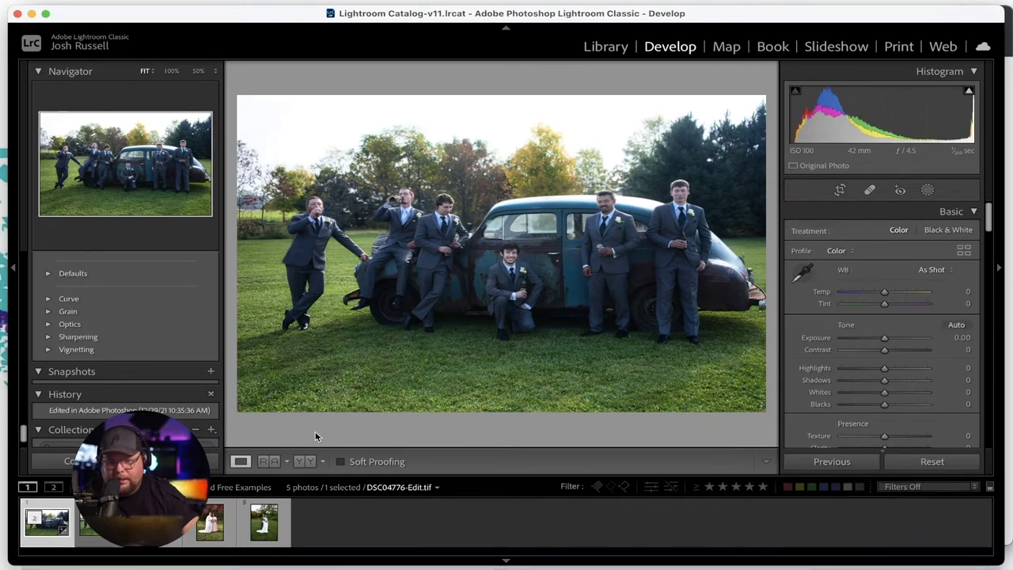
- Crop the photo slightly tighter at its original aspect ratio, trimming the bare trees on the left and some foreground grass
left_click(841, 191)
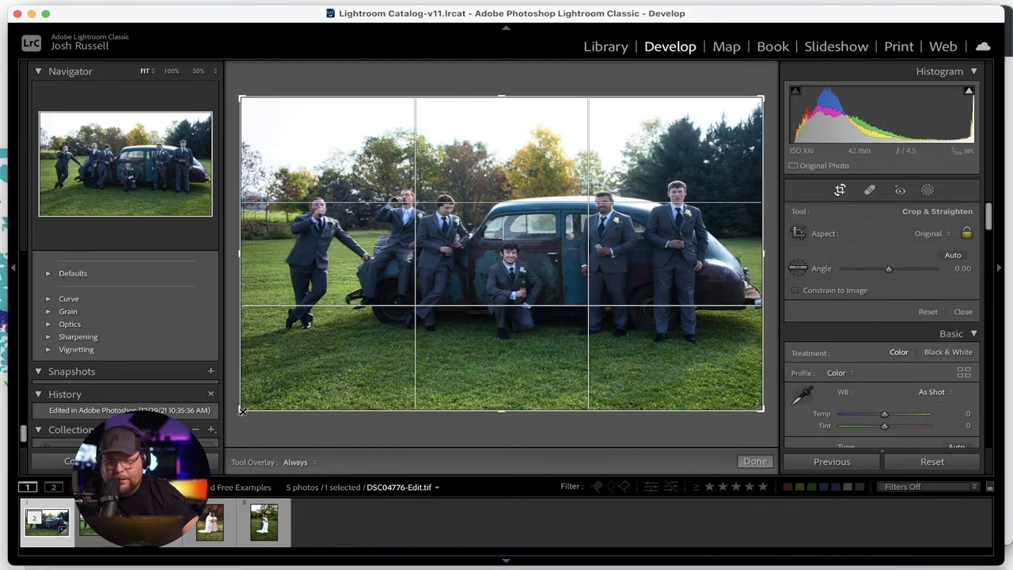
left_click_drag(242, 411, 249, 402)
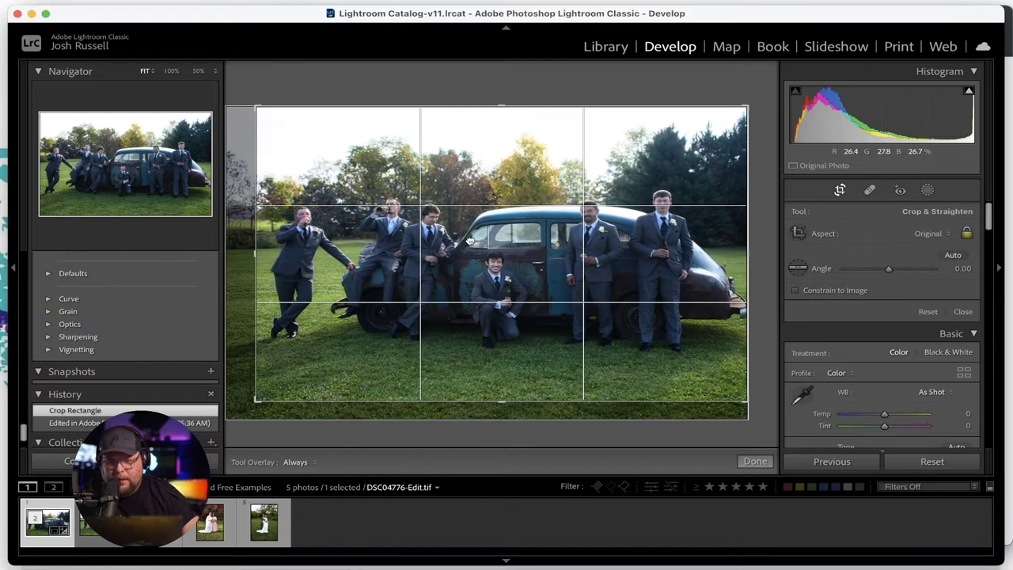
left_click(763, 115)
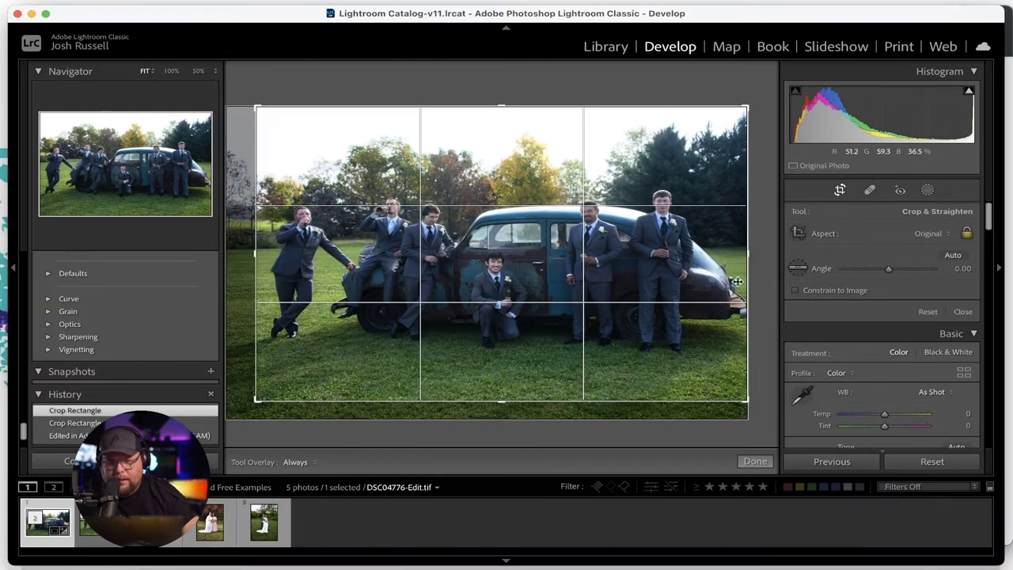
left_click_drag(255, 401, 253, 404)
left_click(754, 461)
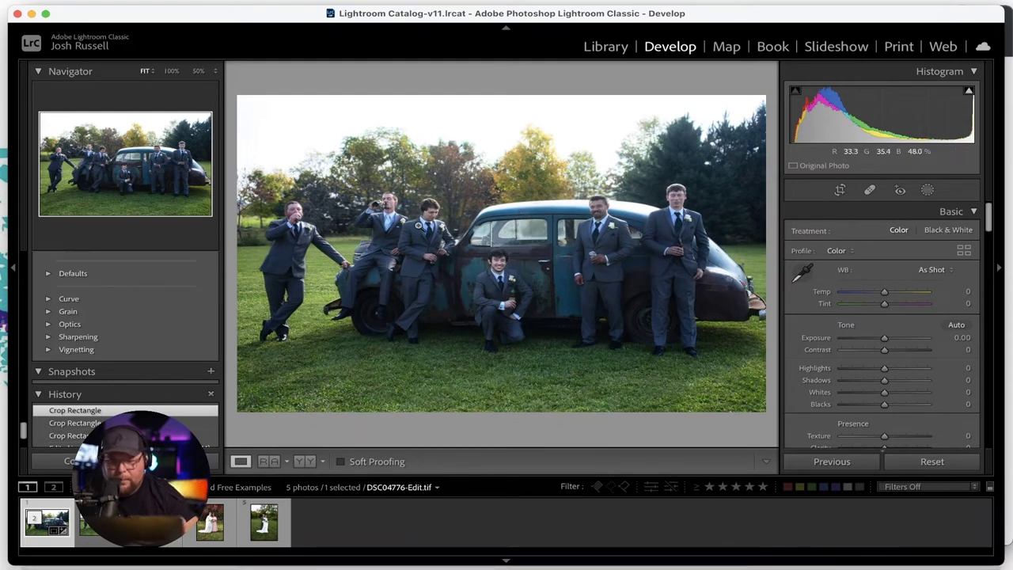
left_click(840, 190)
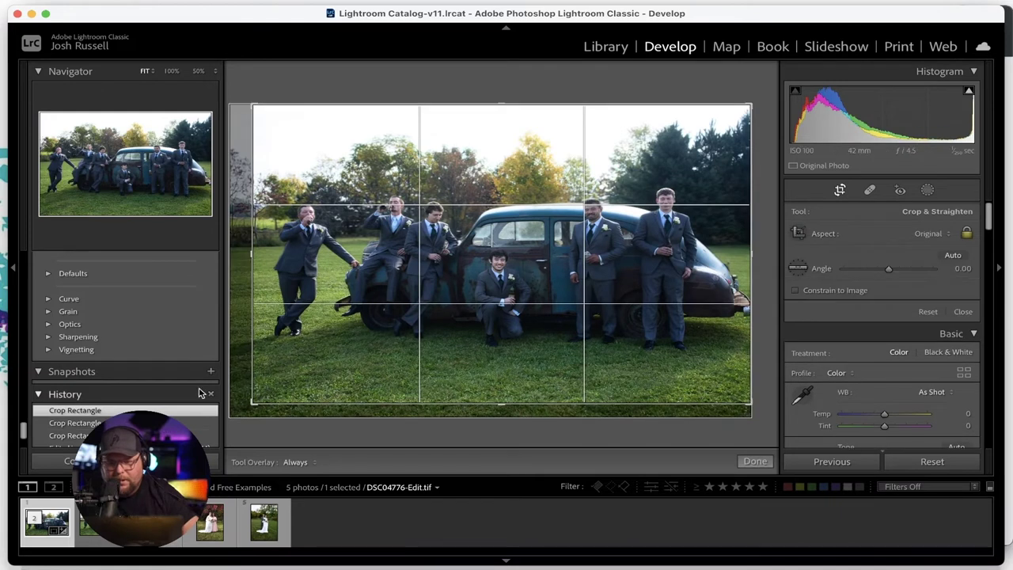
left_click_drag(252, 402, 248, 404)
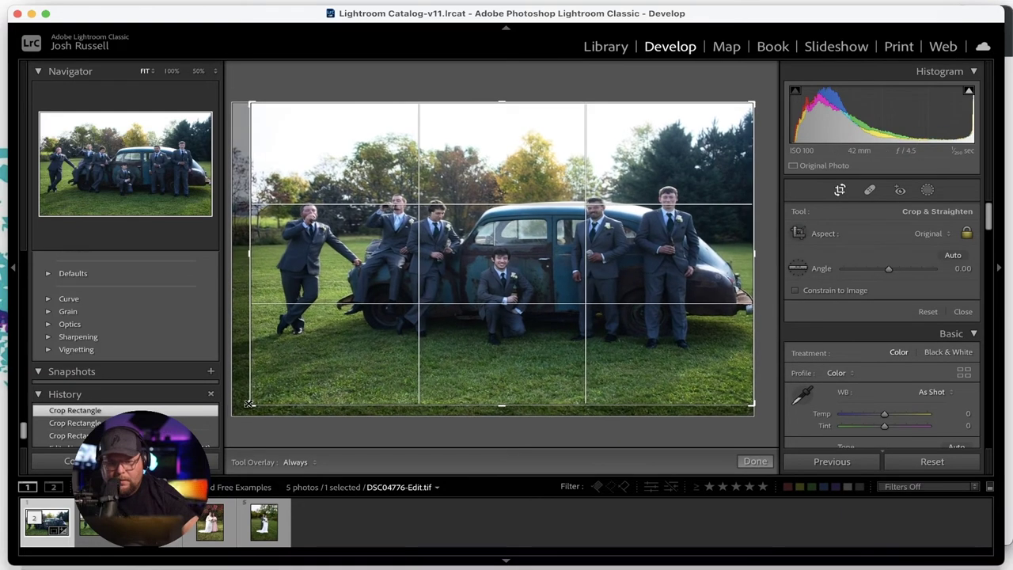
left_click(754, 461)
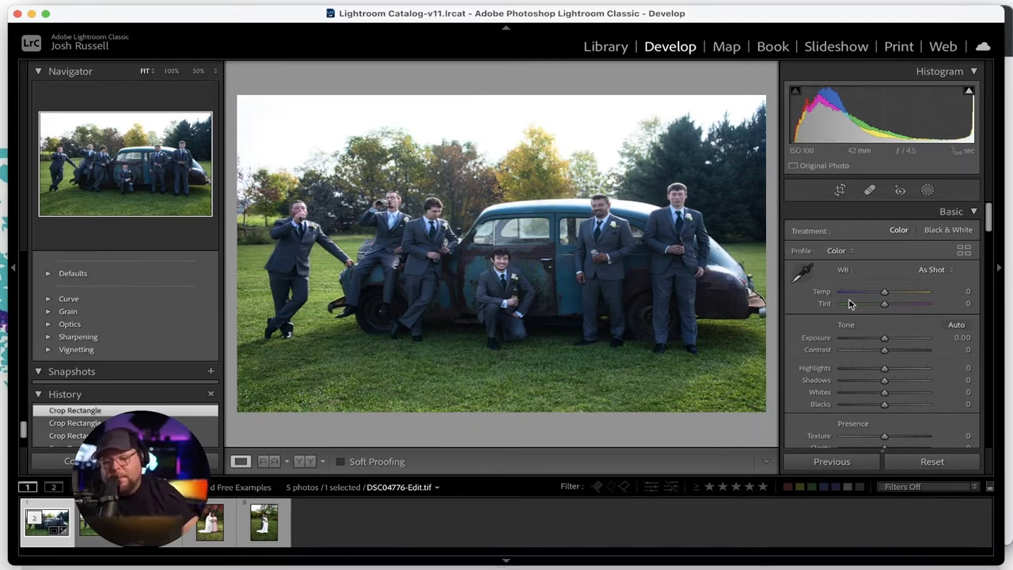
- Add three points along the linear tone curve at input values 66, 133 and 194
scroll(843, 296, "down", 1)
scroll(844, 296, "down", 10)
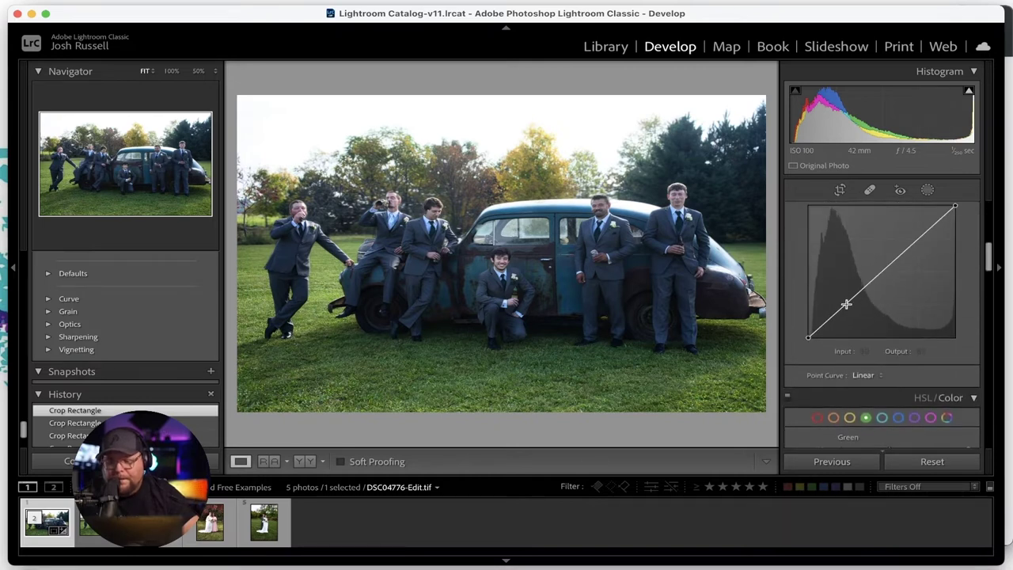
scroll(842, 303, "up", 5)
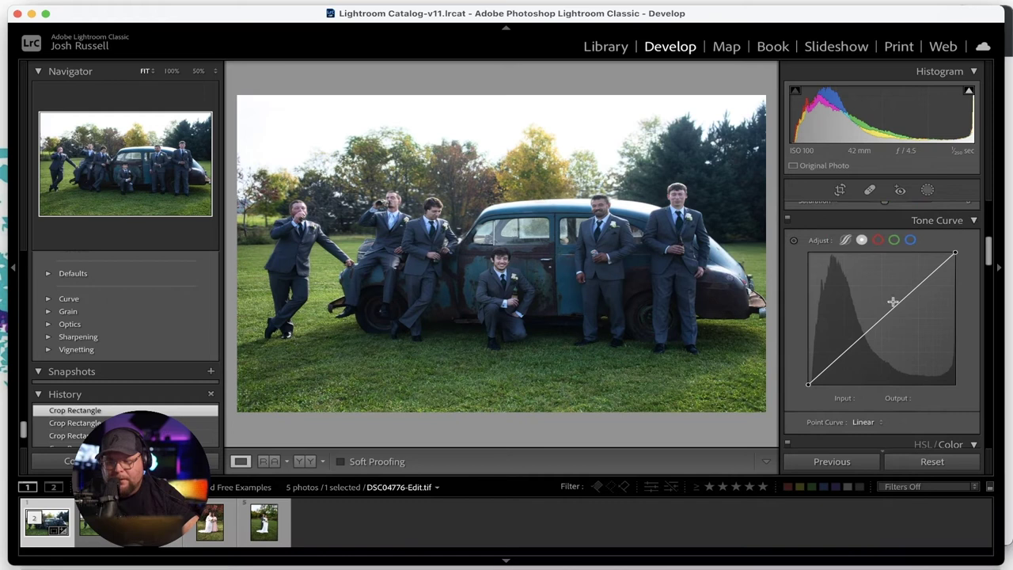
left_click(846, 350)
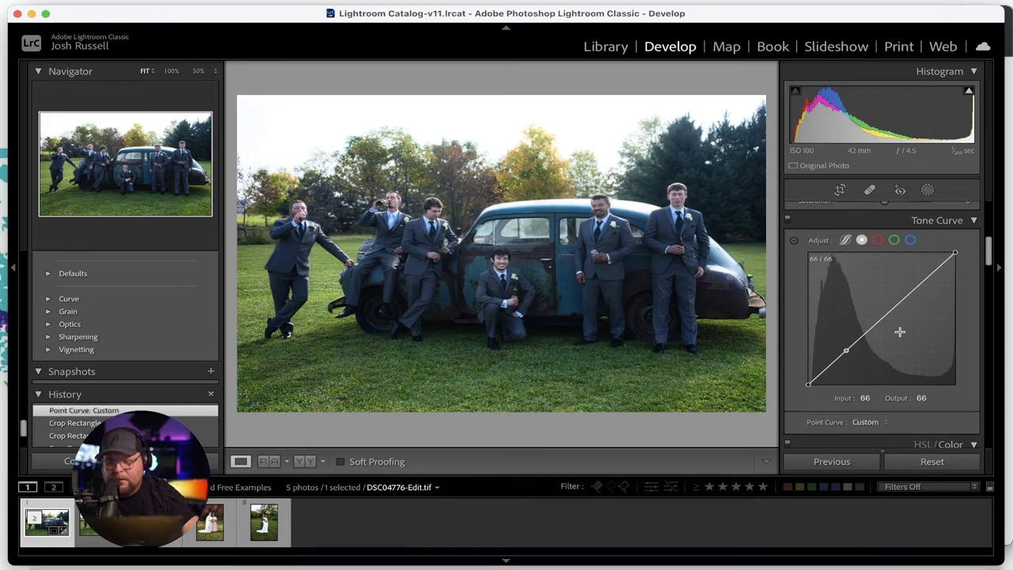
left_click(886, 313)
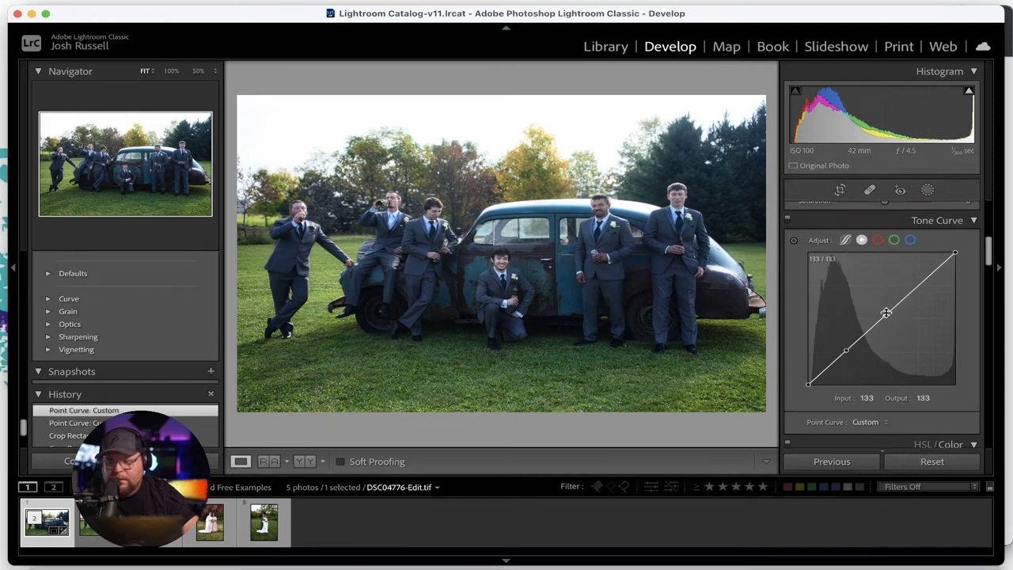
left_click(920, 282)
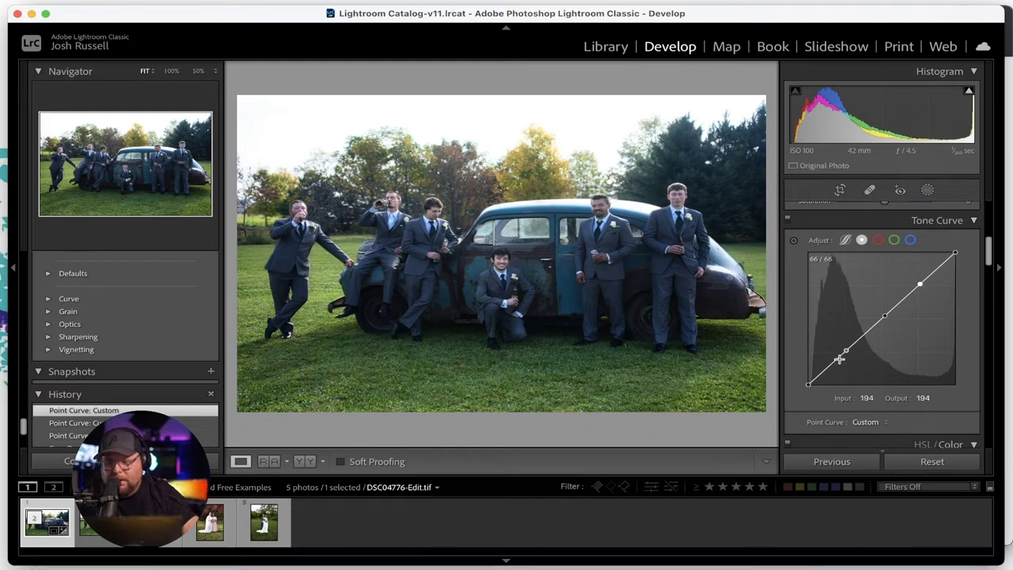
- Lower the tone curve's shadow point to output 64 and raise its black point to output 32
left_click(843, 352)
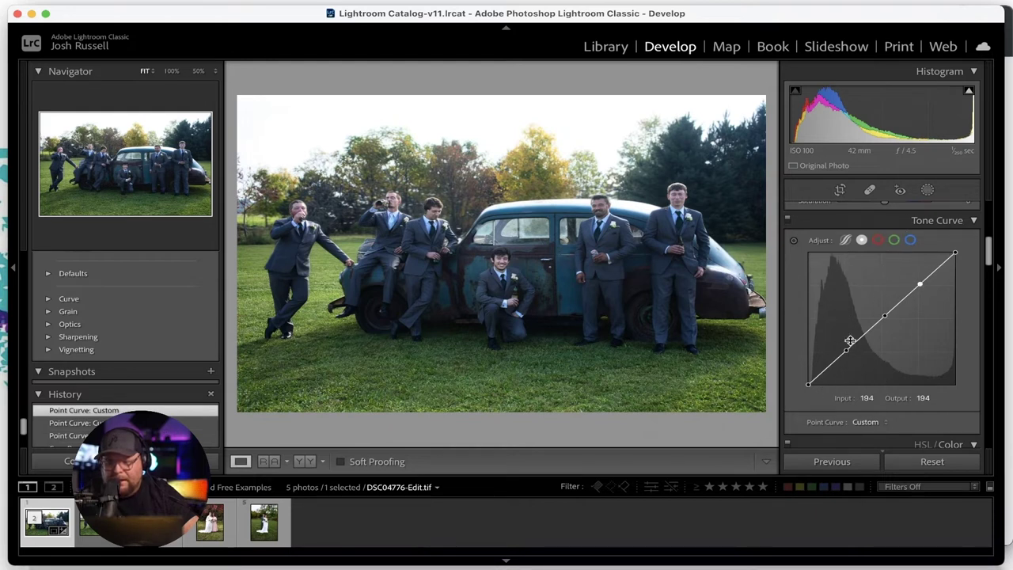
left_click_drag(847, 354, 845, 356)
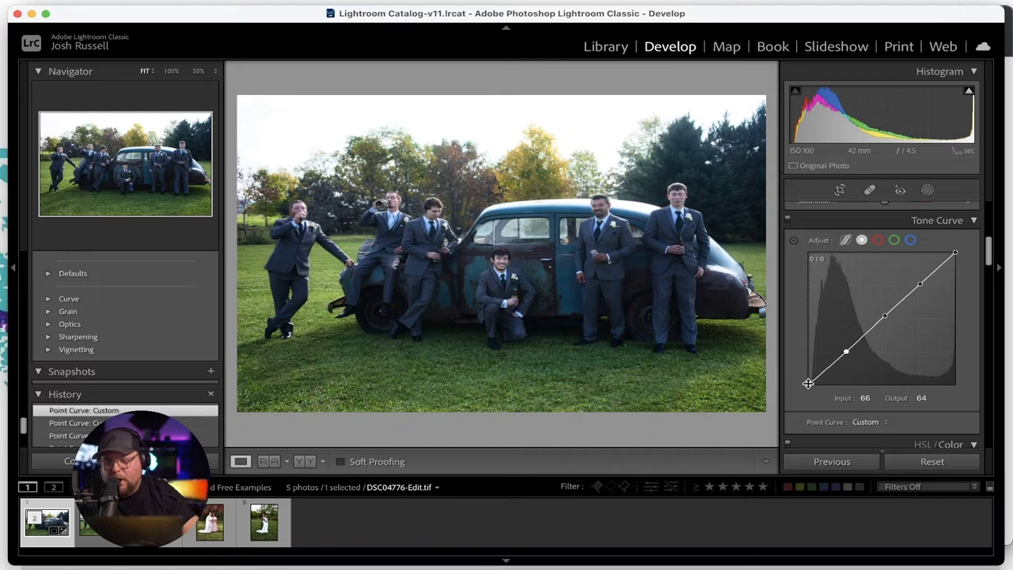
left_click_drag(810, 380, 805, 371)
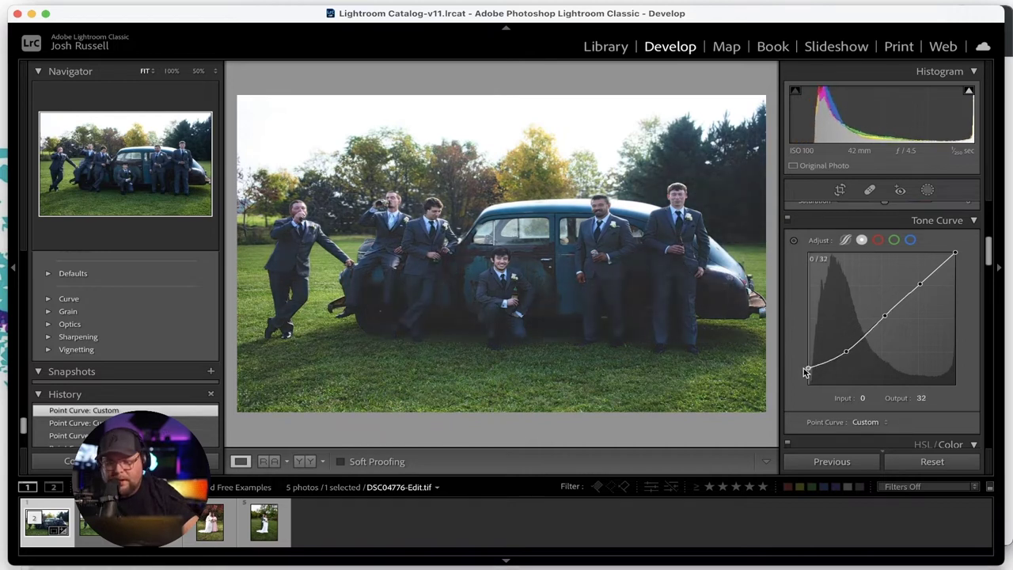
- Set Highlights to -55, Shadows to +61 and Whites to -21
scroll(816, 303, "up", 5)
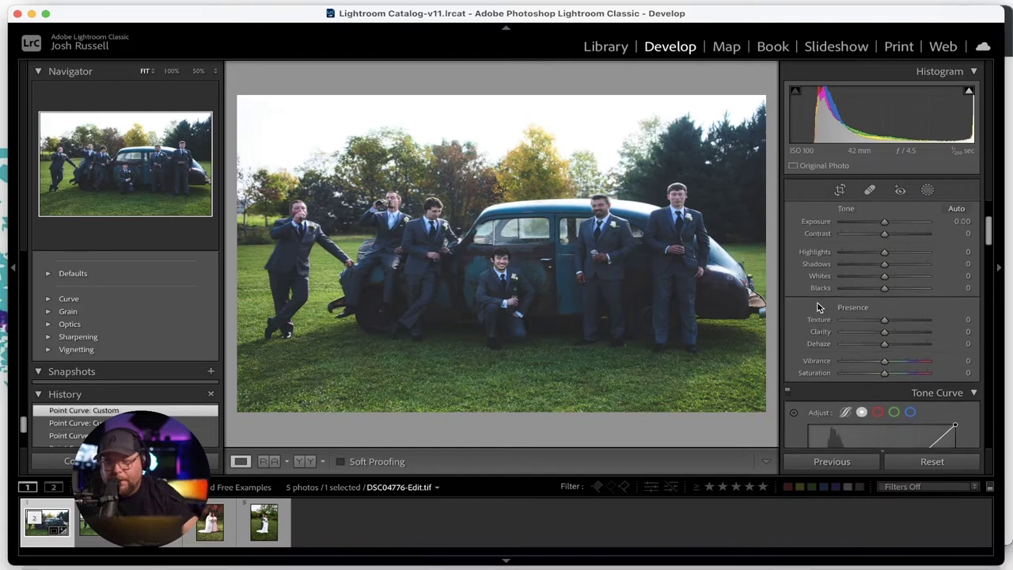
mouse_move(884, 286)
left_mouse_down()
mouse_move(913, 290)
mouse_move(838, 275)
mouse_move(860, 276)
mouse_move(861, 299)
mouse_move(875, 301)
left_mouse_up()
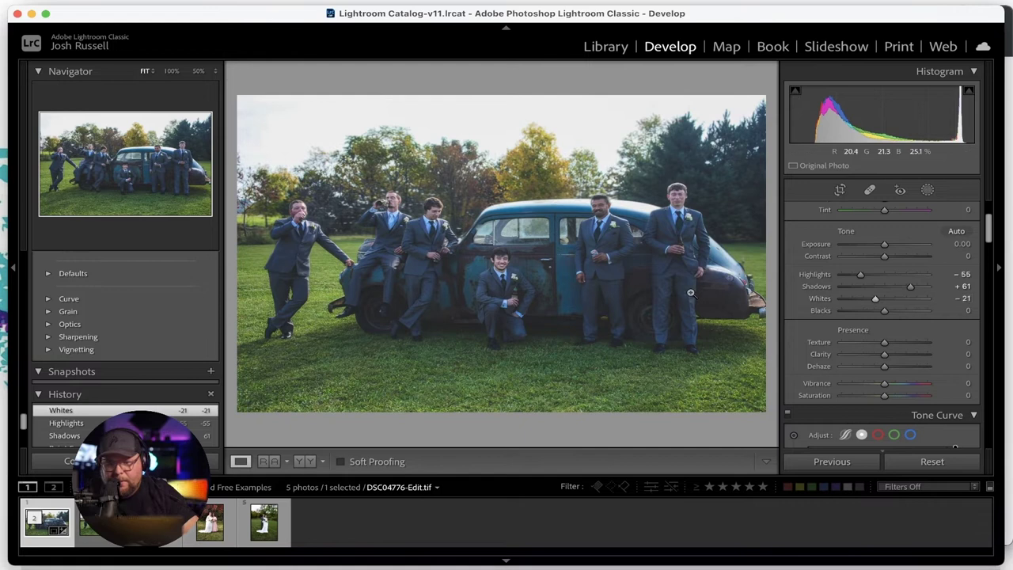
- Shift the green hue to +57 and reduce the green saturation to -50
scroll(811, 271, "down", 5)
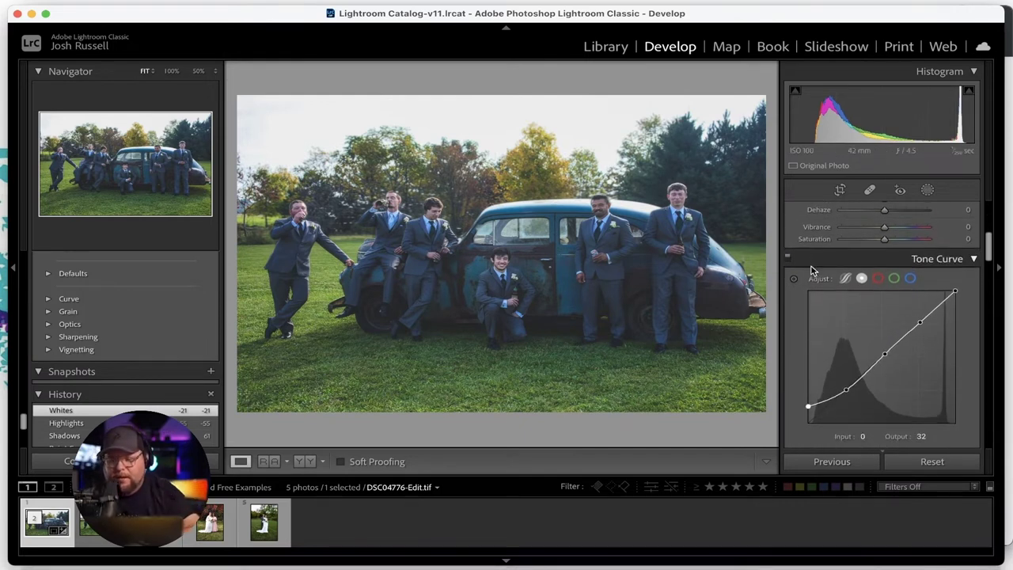
scroll(811, 266, "down", 5)
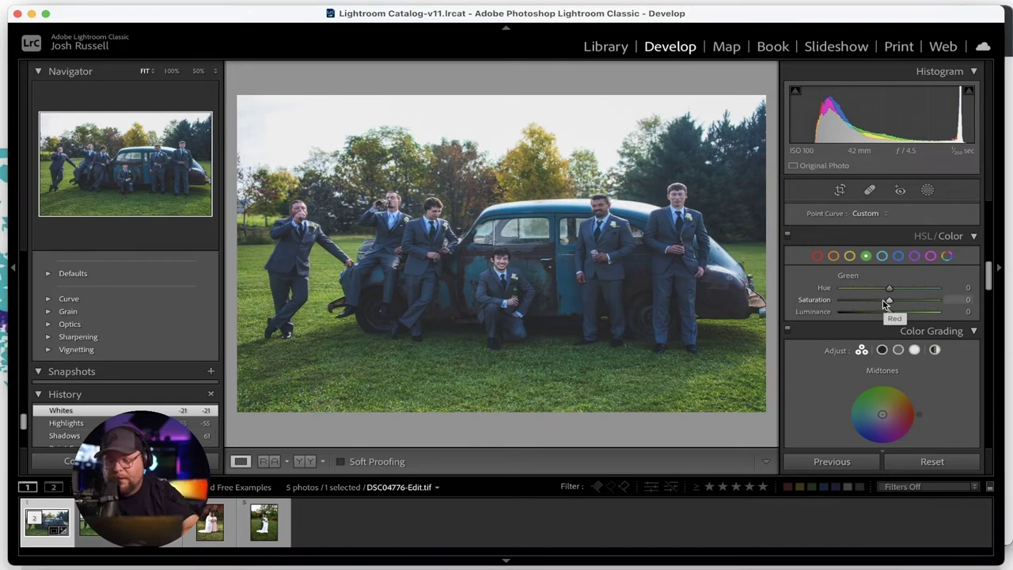
left_click_drag(889, 289, 913, 292)
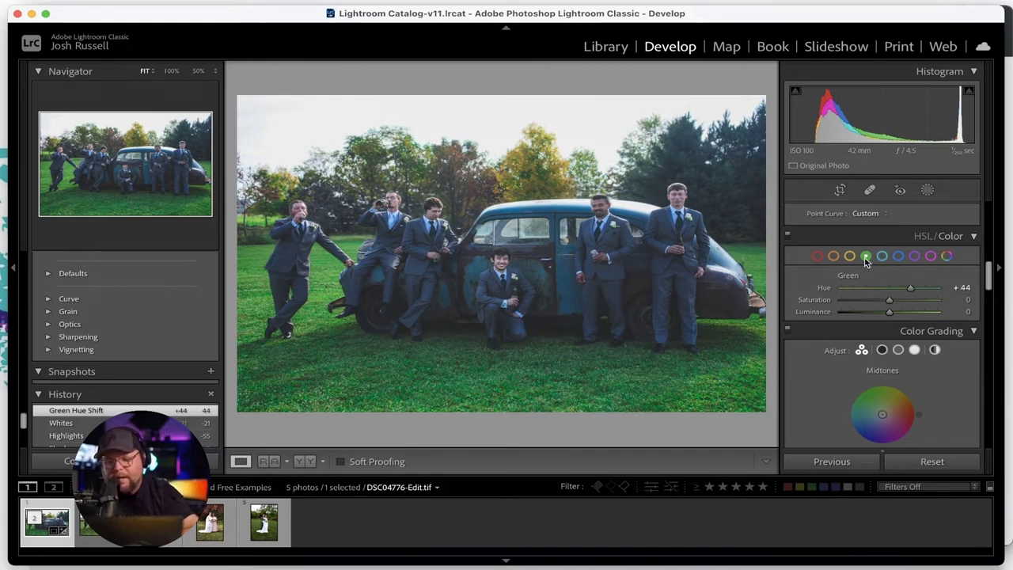
left_click_drag(912, 290, 921, 290)
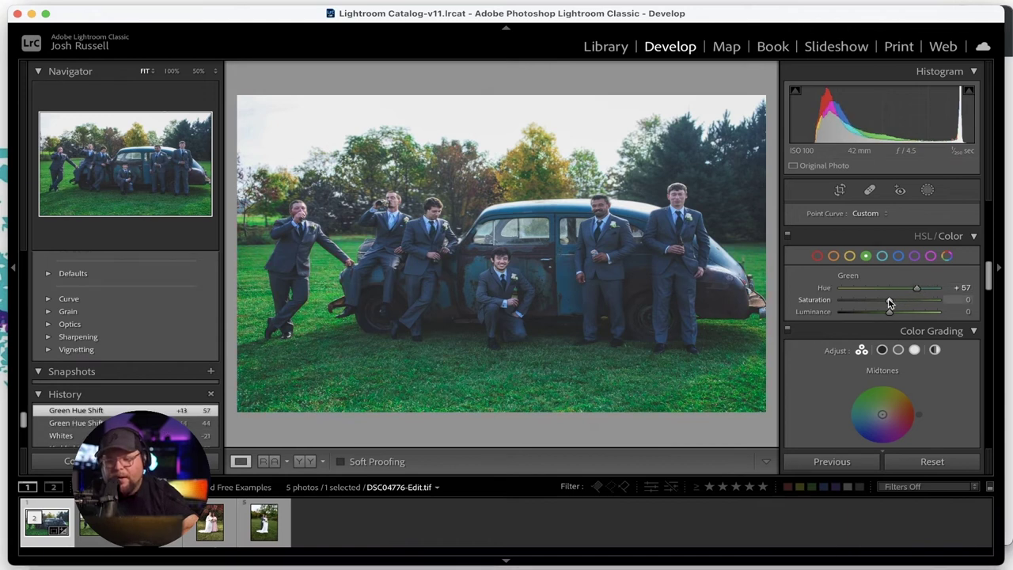
left_click_drag(889, 303, 866, 303)
- Set both the yellow hue and the yellow saturation to -32
left_click(849, 256)
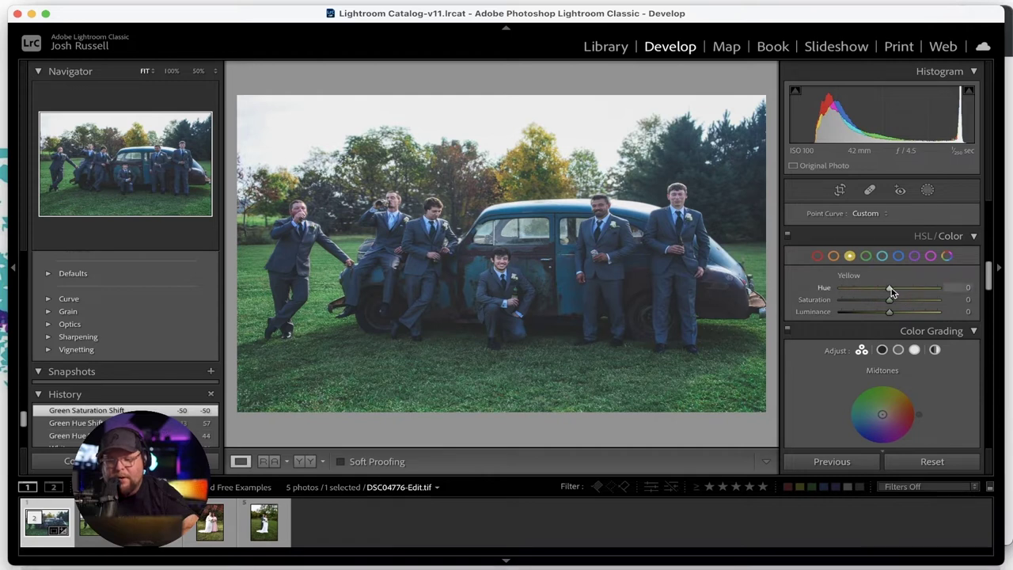
left_click_drag(891, 290, 874, 302)
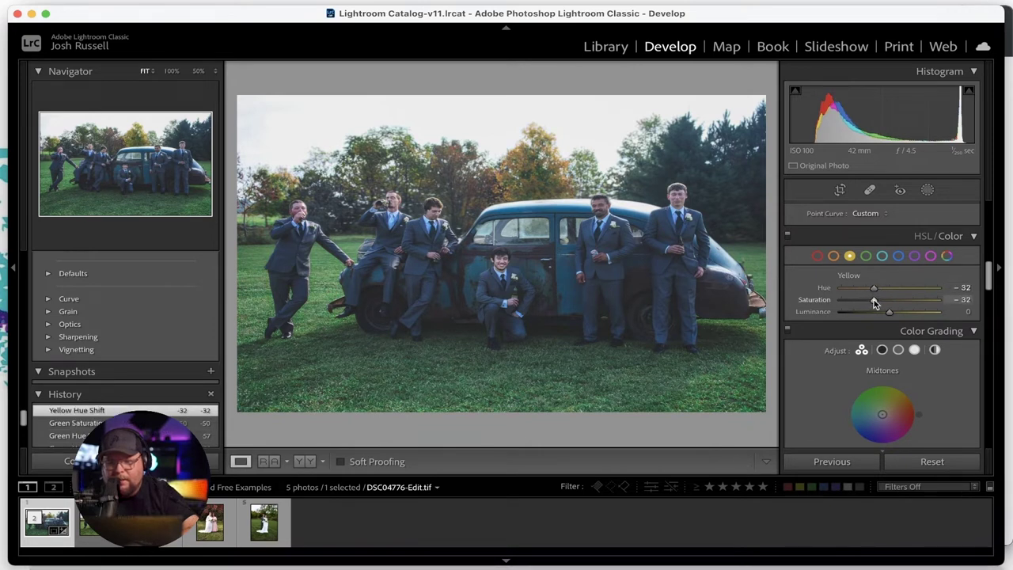
- Set the yellow saturation to -22 and tint the midtones orange at hue 40 in Color Grading
scroll(842, 285, "up", 5)
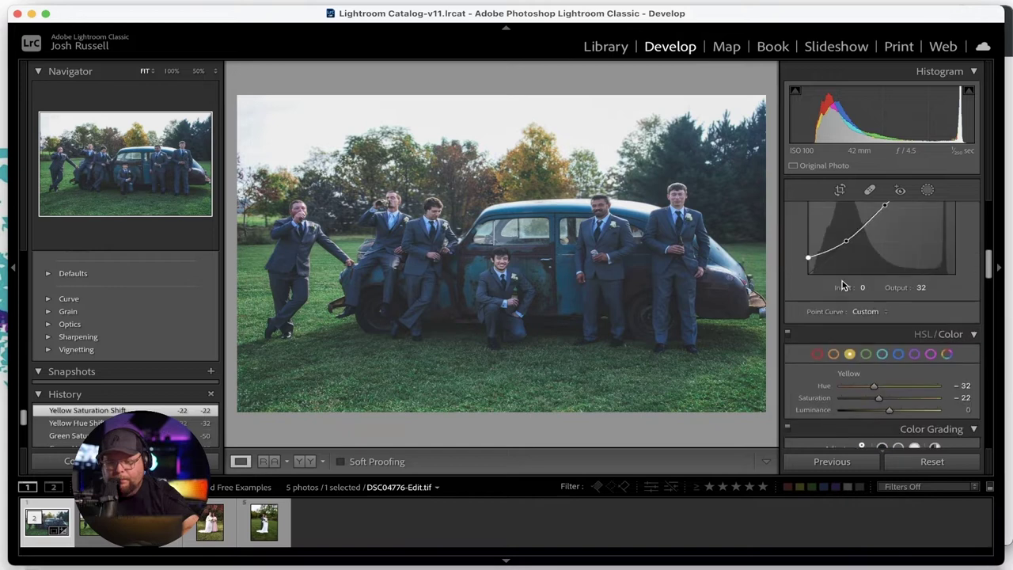
scroll(841, 281, "down", 10)
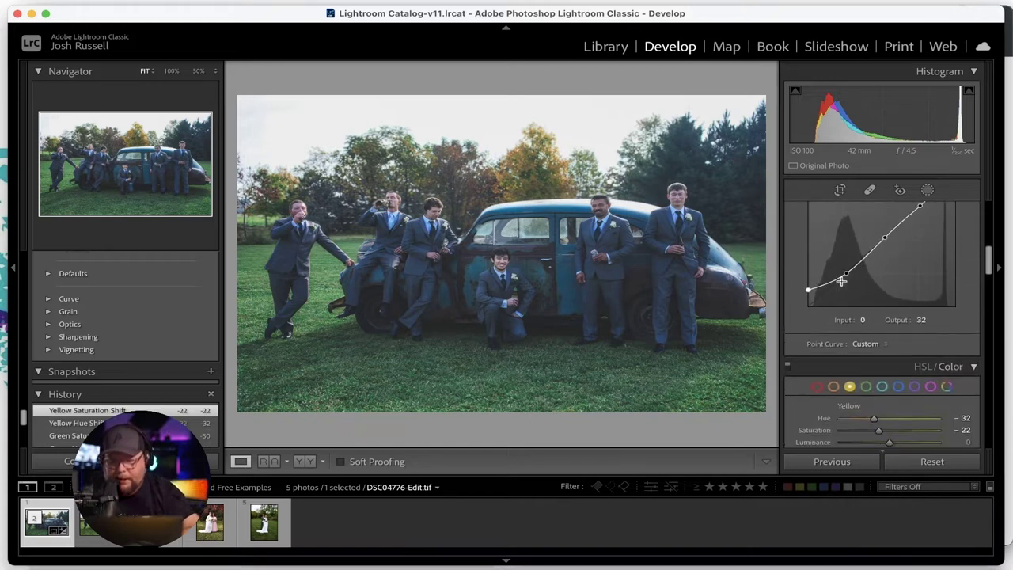
scroll(842, 286, "down", 1)
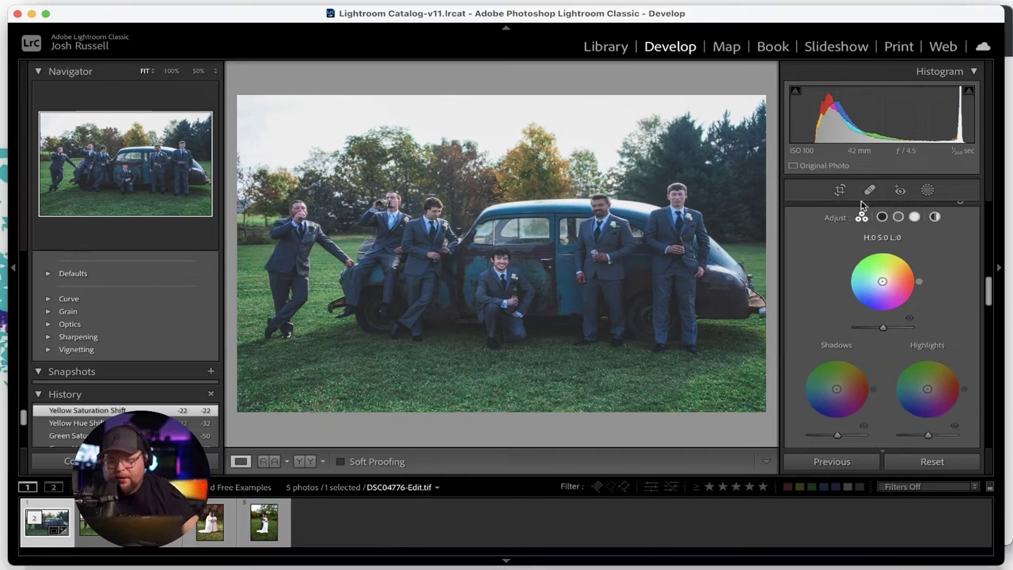
scroll(871, 238, "up", 3)
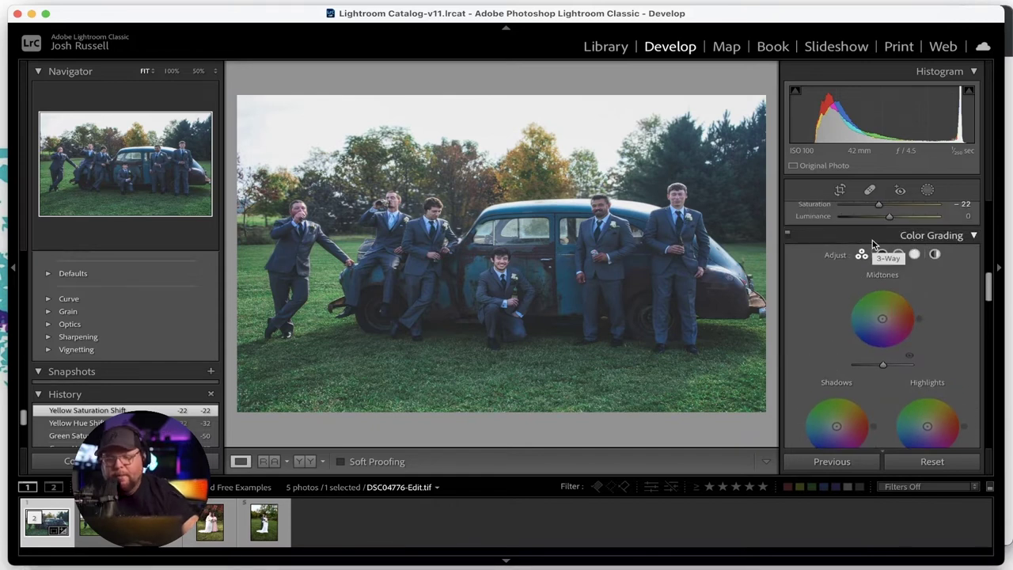
scroll(872, 240, "down", 3)
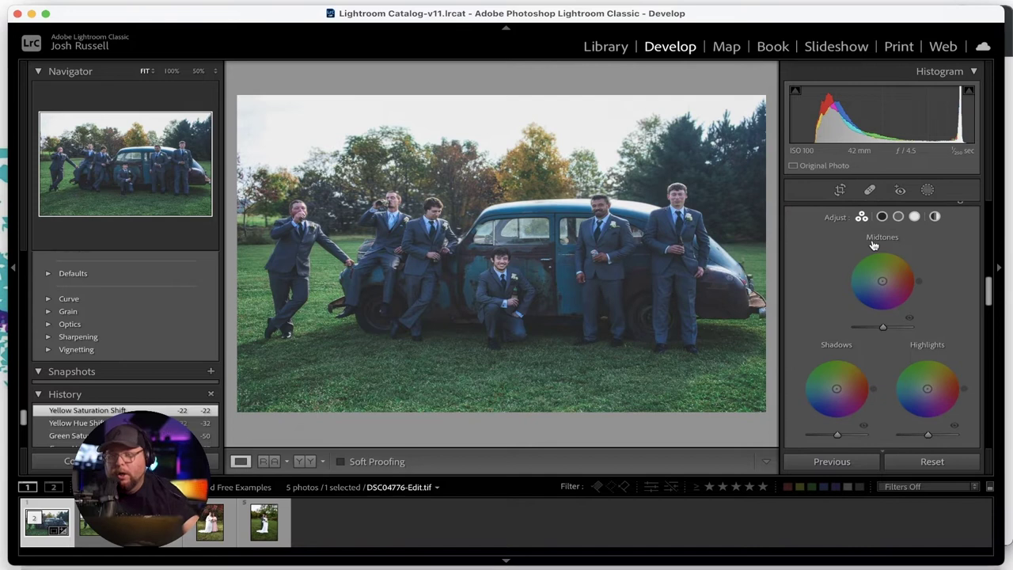
scroll(871, 240, "down", 2)
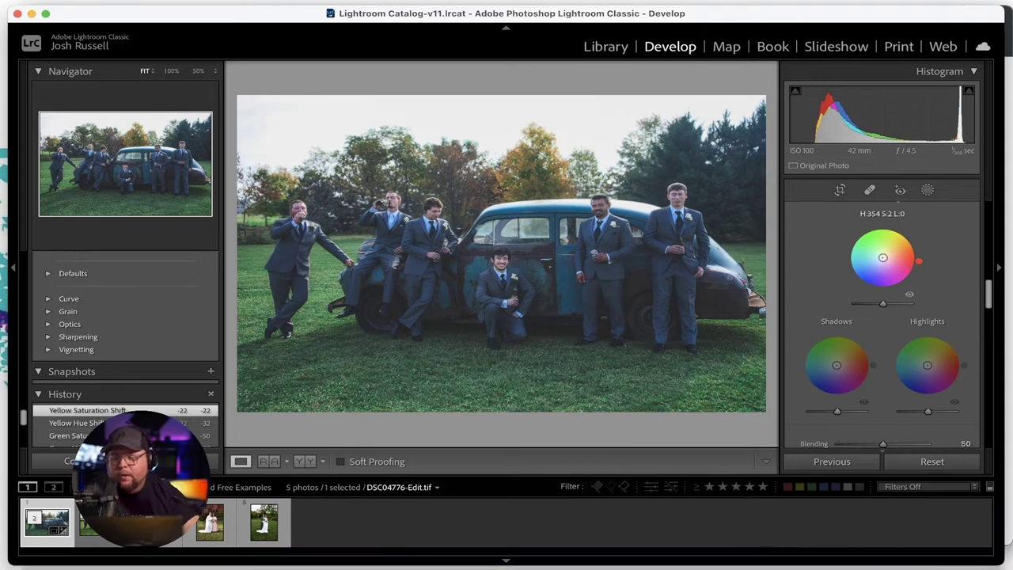
mouse_move(883, 257)
left_mouse_down()
mouse_move(900, 231)
mouse_move(890, 250)
left_mouse_up()
- Tint the shadows with hue 195 at saturation 6 and the highlights with hue 175
left_click_drag(836, 364, 831, 366)
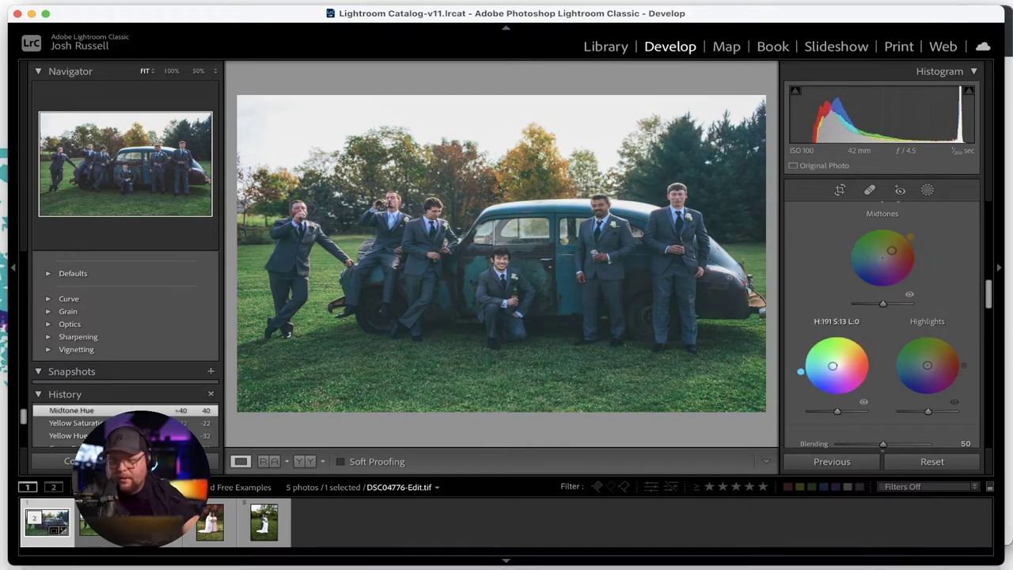
left_click_drag(927, 365, 923, 367)
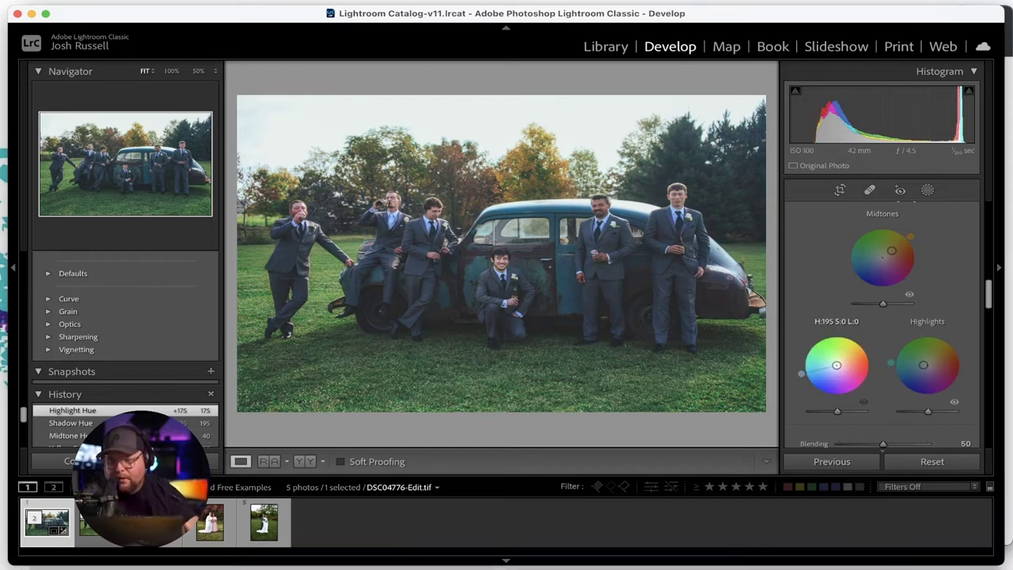
left_click_drag(836, 365, 834, 365)
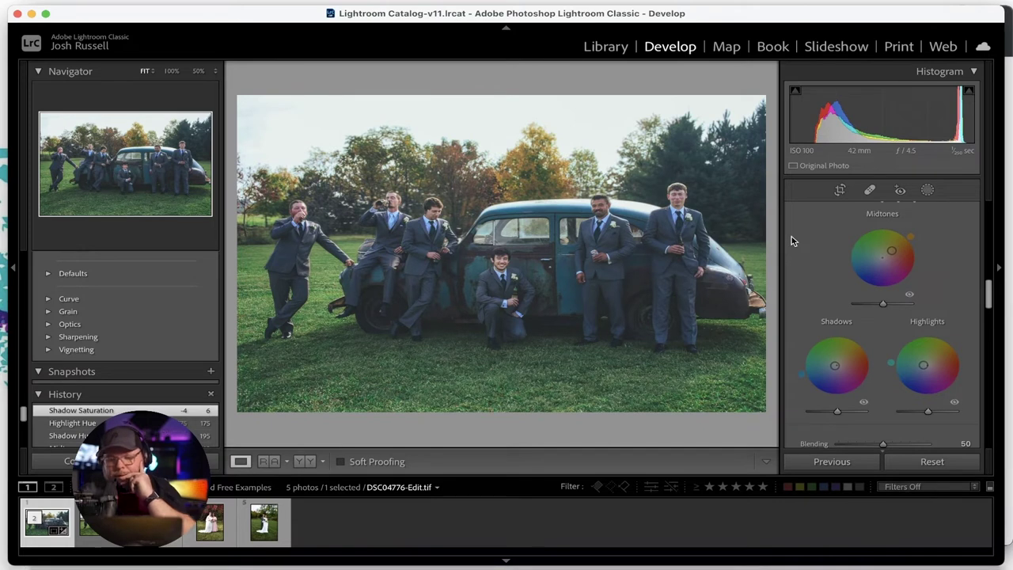
- Set Contrast to +40, Shadows to +78 and Blacks to +39
scroll(793, 241, "up", 10)
scroll(793, 241, "up", 10)
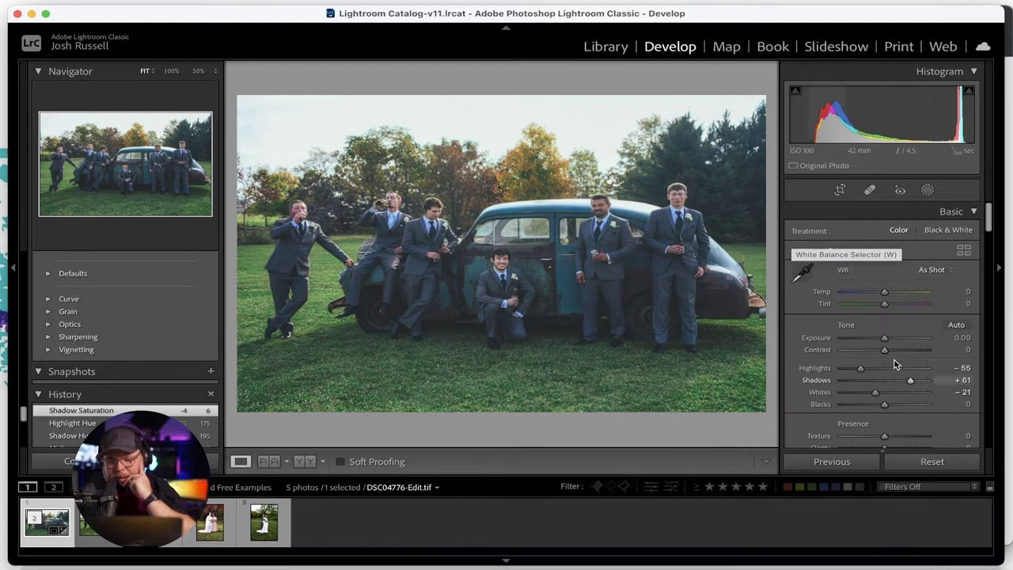
left_click_drag(884, 354, 900, 356)
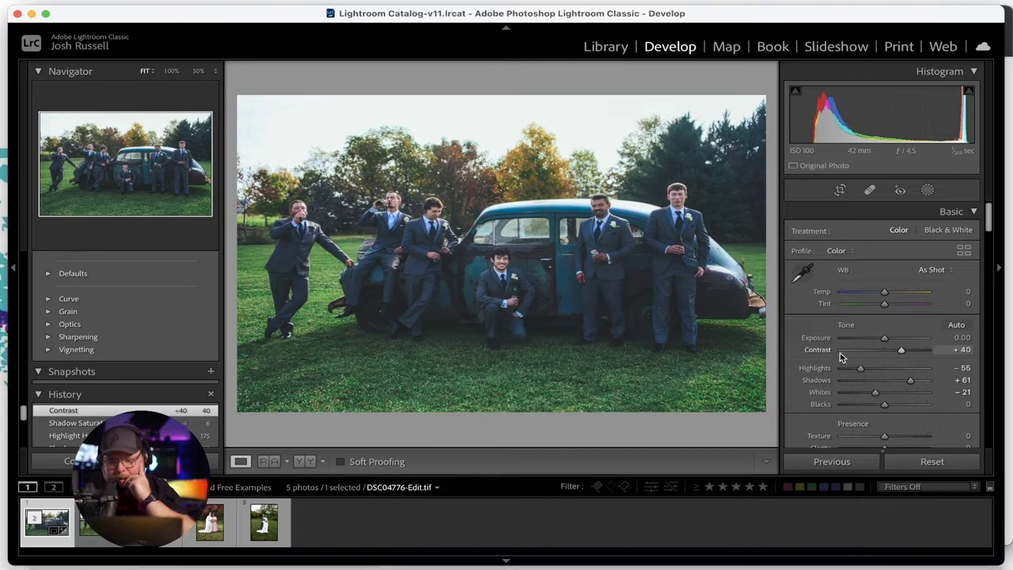
scroll(838, 356, "down", 5)
scroll(835, 355, "up", 2)
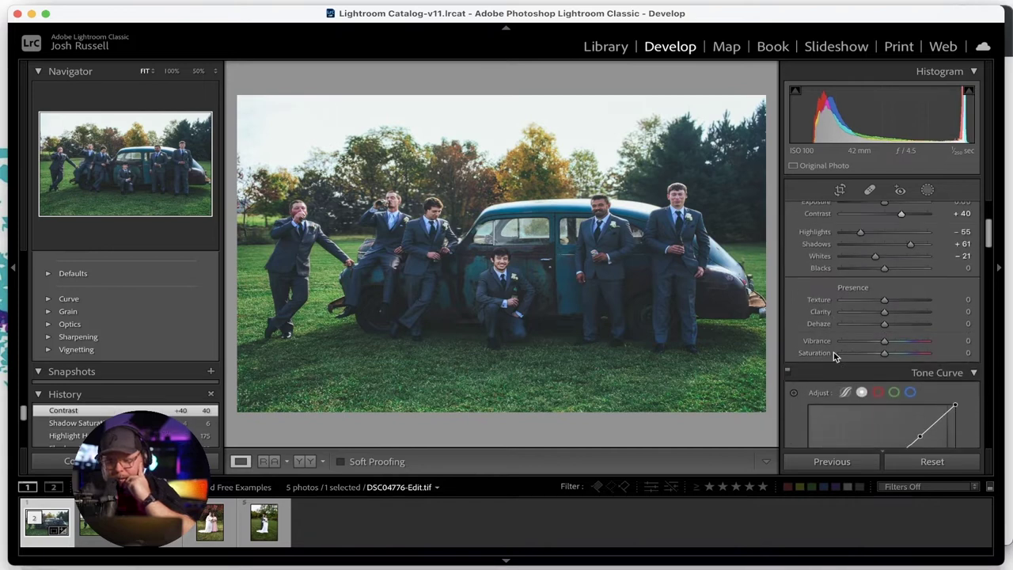
left_click_drag(912, 245, 902, 272)
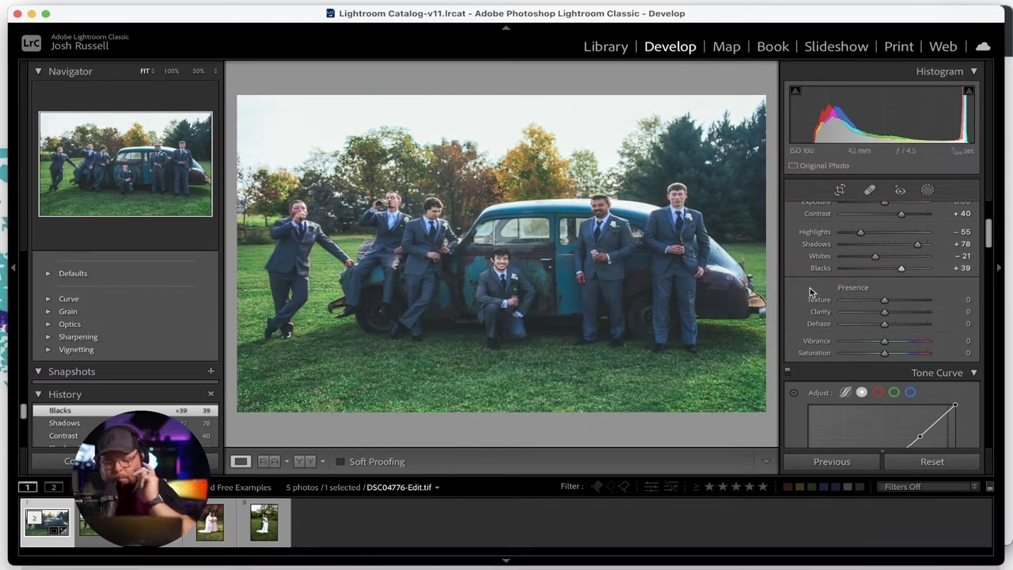
- Compare the graded copy with the original DSC04776.jpg, return to the copy and leave its full-screen preview
left_click(103, 538)
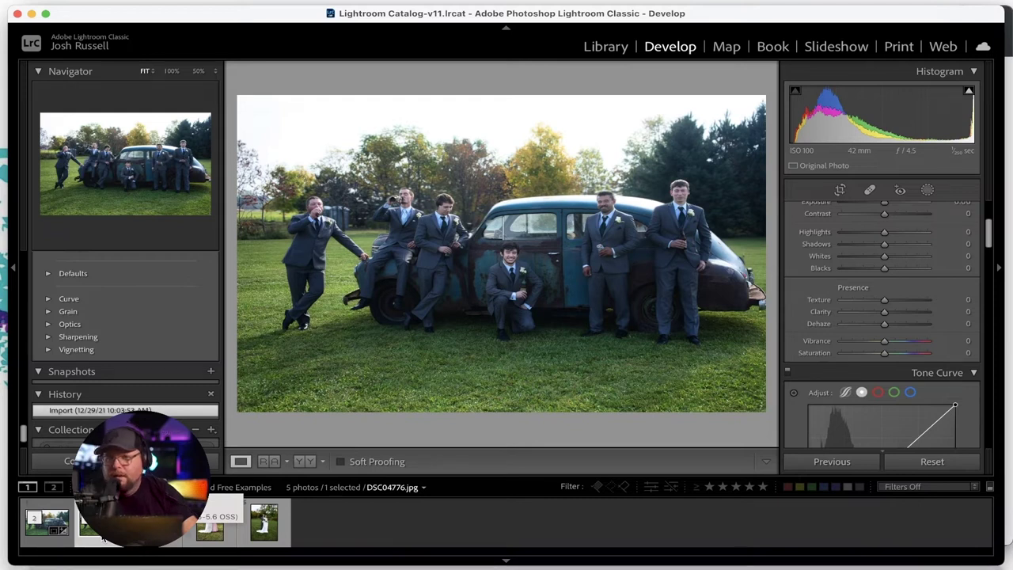
left_click(42, 540)
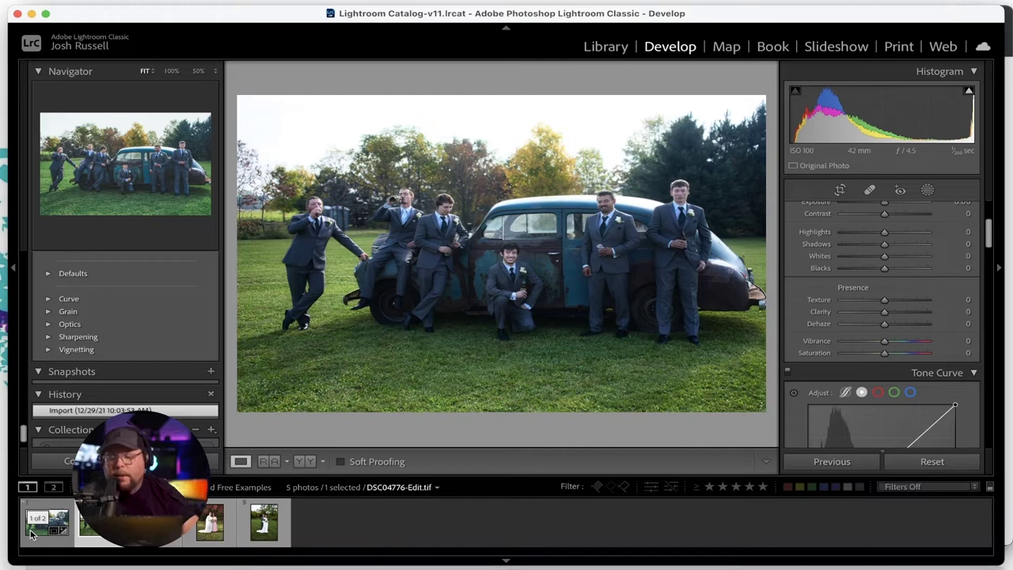
left_click(31, 534)
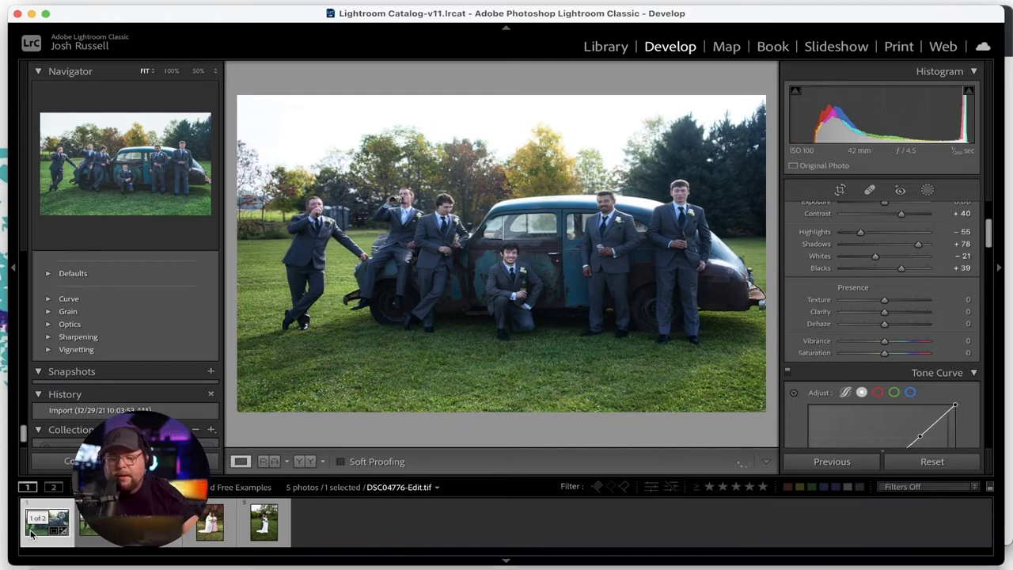
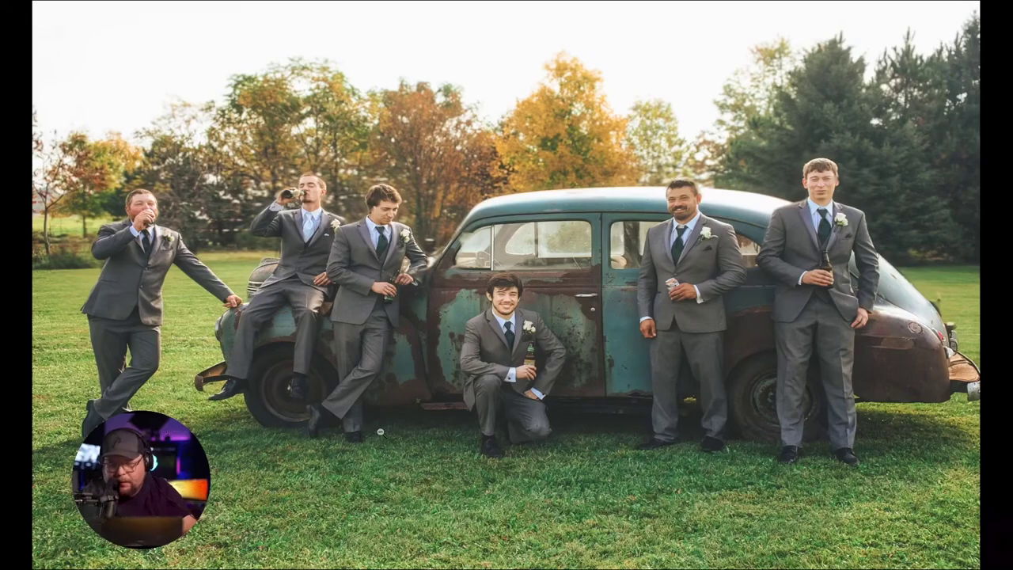
key("f")
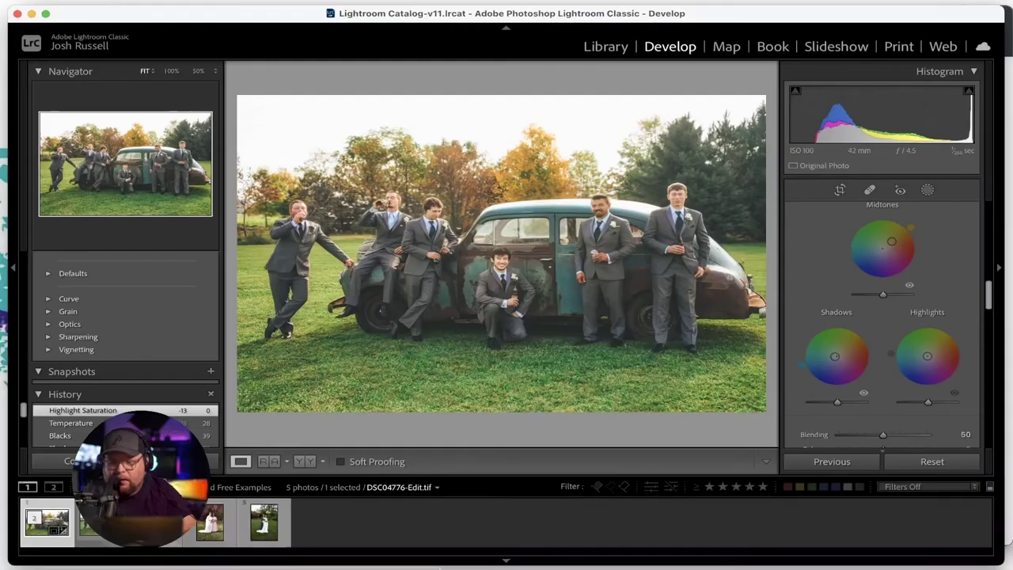
- Switch to Safari and browse the delivered wedding gallery from the groomsmen and car photos to the portraits on the lawn
mouse_move(252, 552)
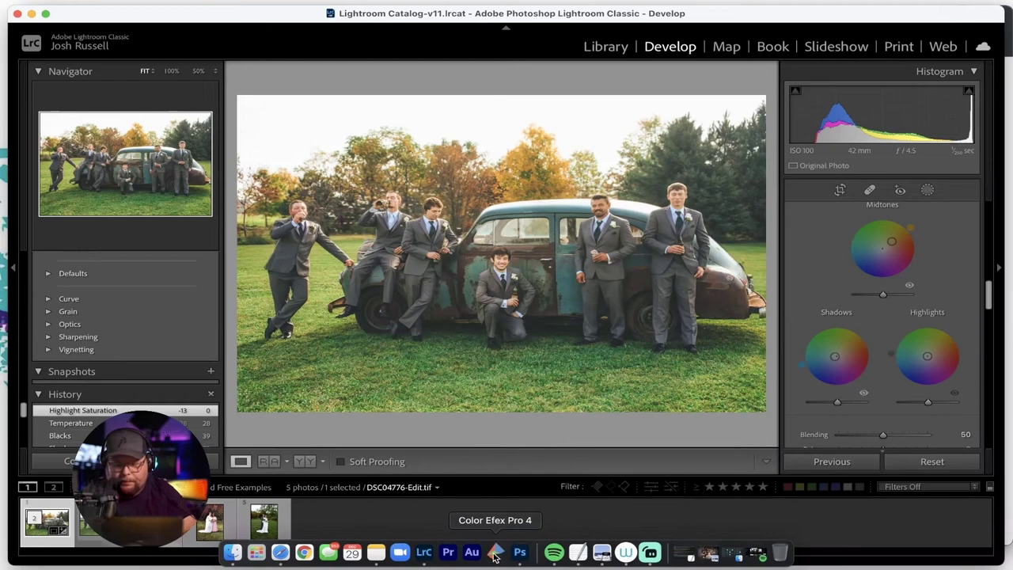
left_click(280, 552)
scroll(422, 276, "down", 1)
scroll(422, 275, "down", 5)
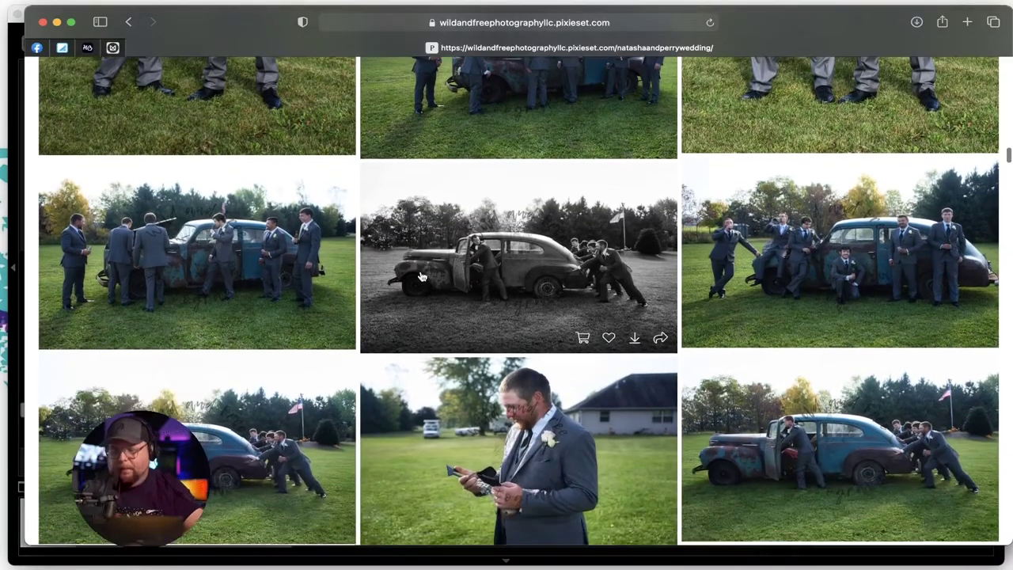
scroll(422, 275, "down", 4)
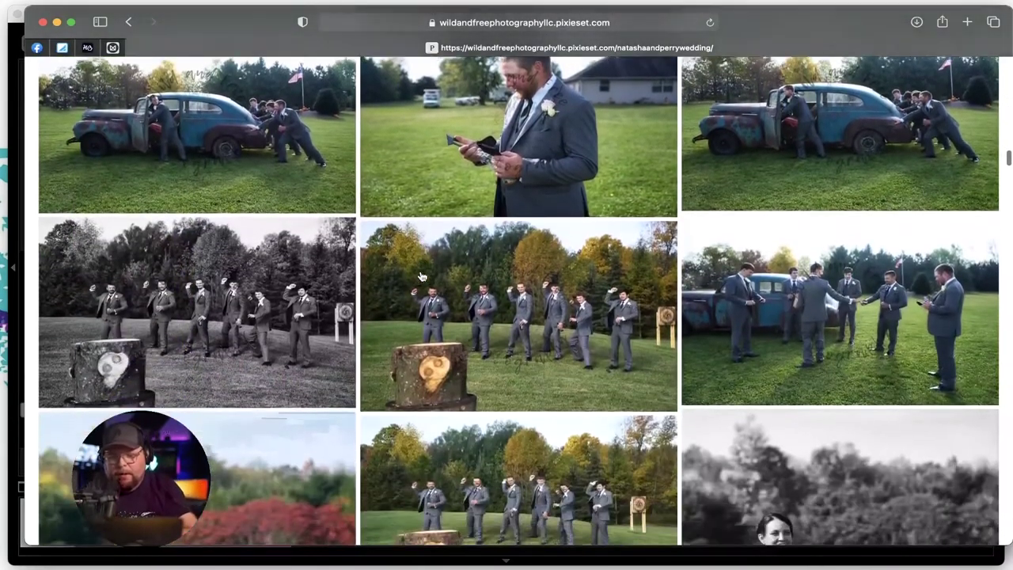
scroll(421, 275, "down", 4)
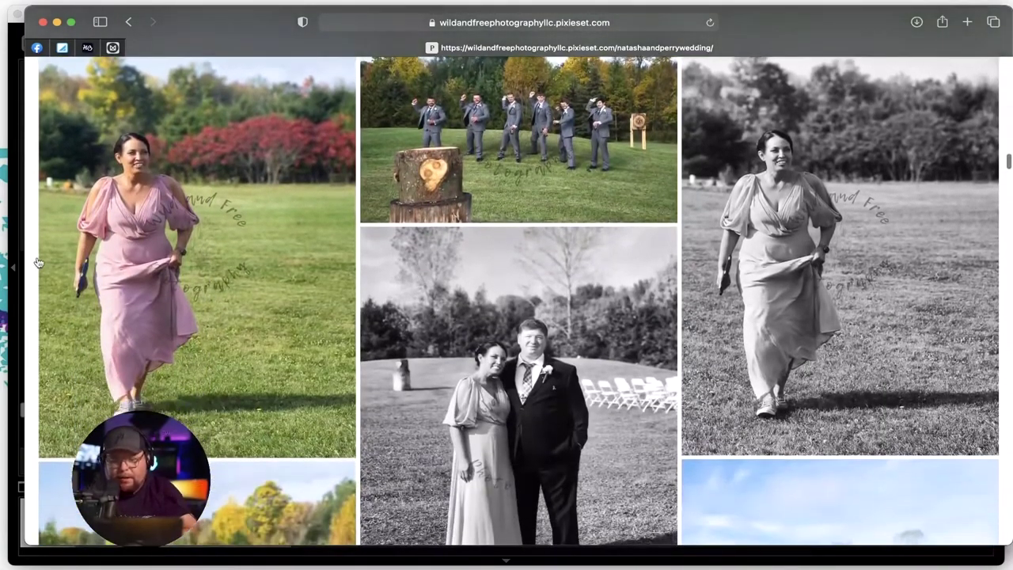
mouse_move(82, 266)
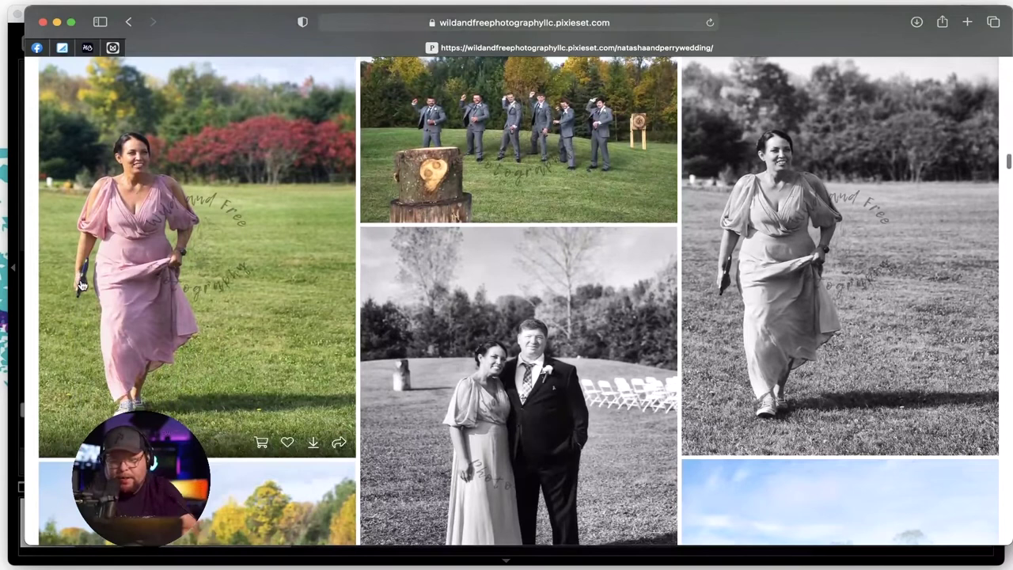
scroll(83, 285, "down", 1)
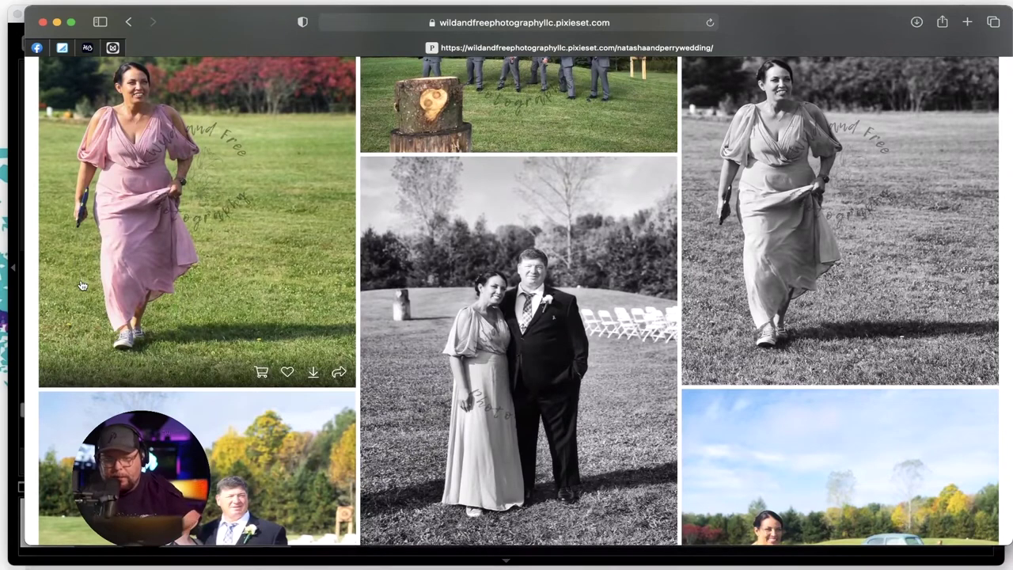
scroll(82, 285, "down", 4)
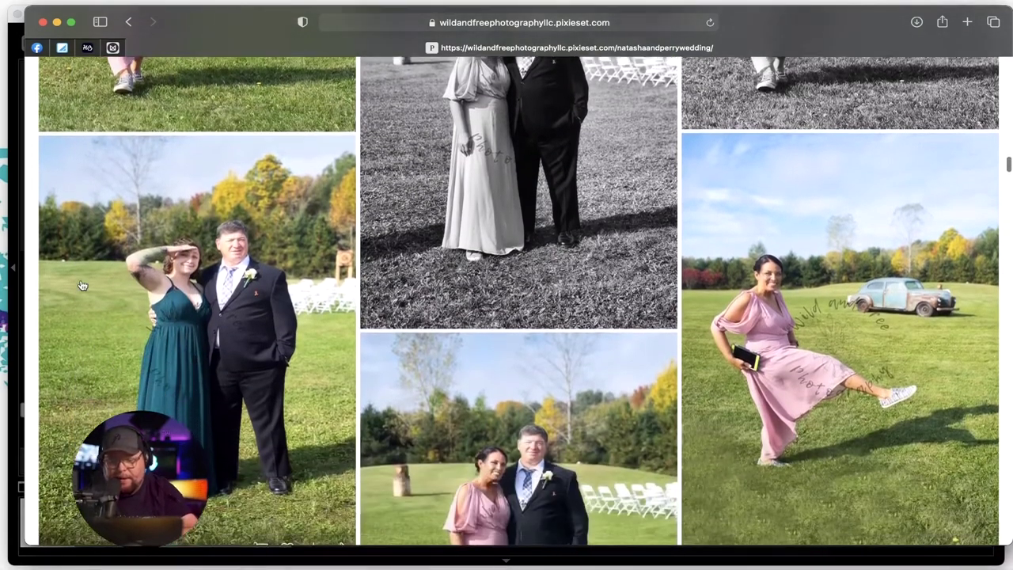
scroll(82, 285, "down", 4)
scroll(82, 285, "up", 2)
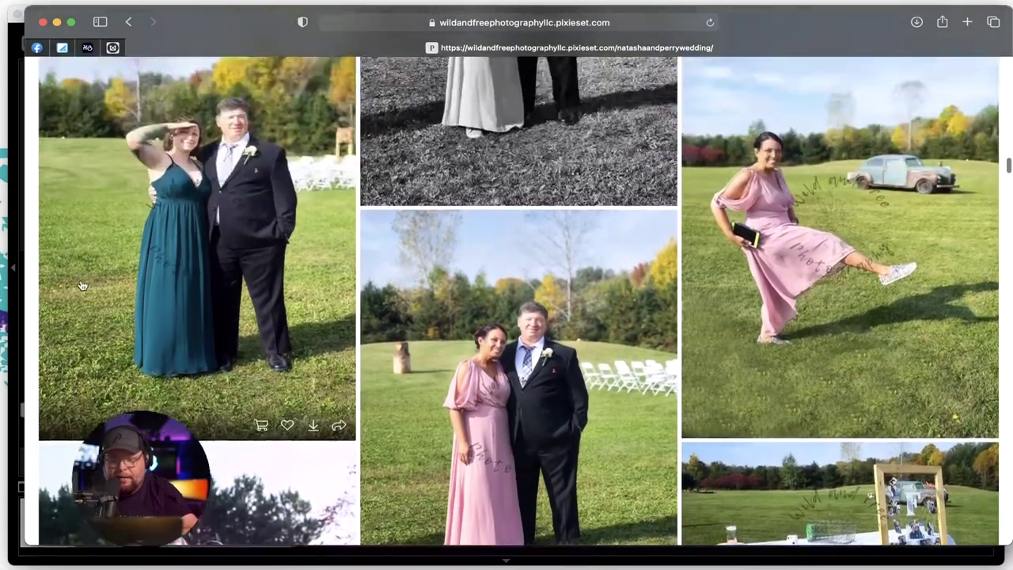
scroll(82, 285, "up", 2)
scroll(82, 284, "down", 1)
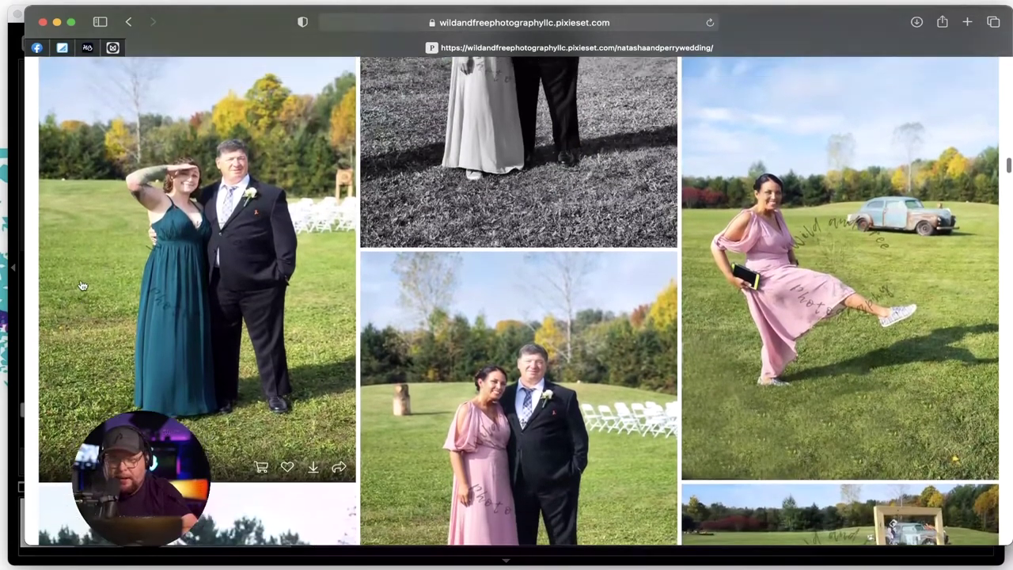
scroll(83, 284, "up", 1)
scroll(83, 285, "up", 3)
scroll(83, 285, "down", 6)
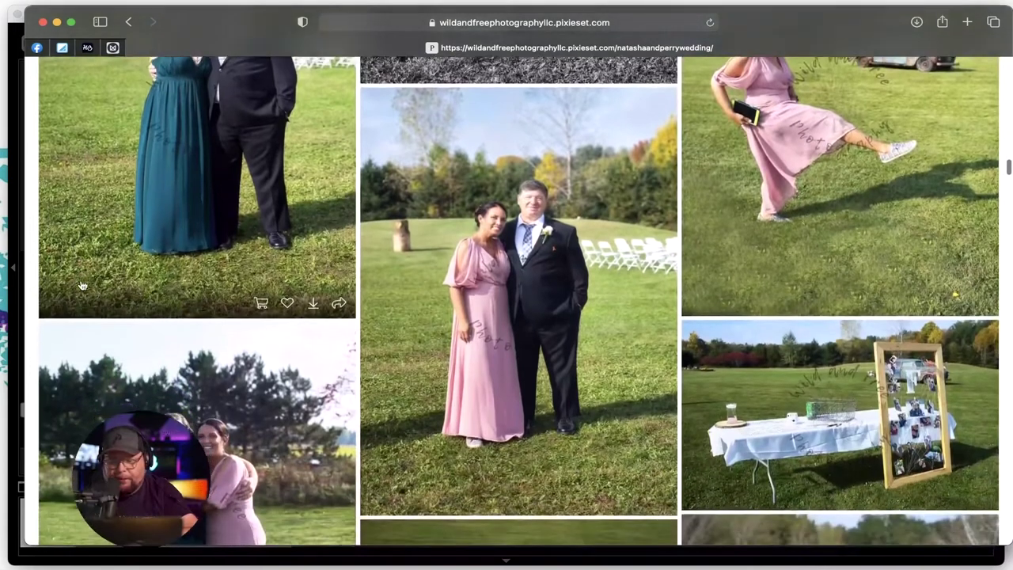
- View the gallery photo of the woman in pink beside the man in the black suit enlarged, and return to the gallery
scroll(83, 285, "down", 2)
scroll(83, 285, "up", 1)
left_click(477, 231)
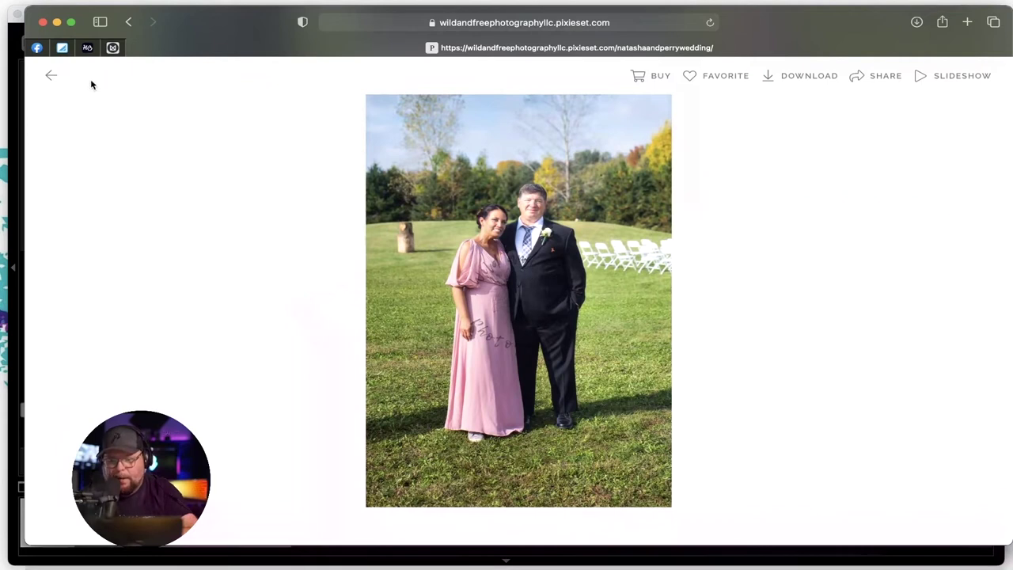
left_click(48, 76)
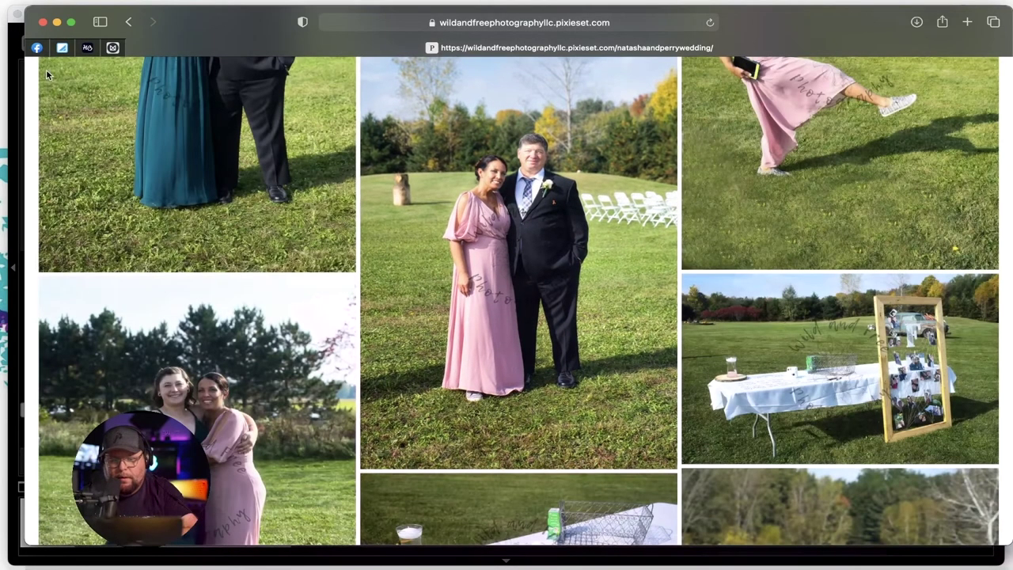
- Switch to Lightroom Classic and open a copy of DSC04807.jpg with Lightroom adjustments in Adobe Photoshop 2022
mouse_move(602, 558)
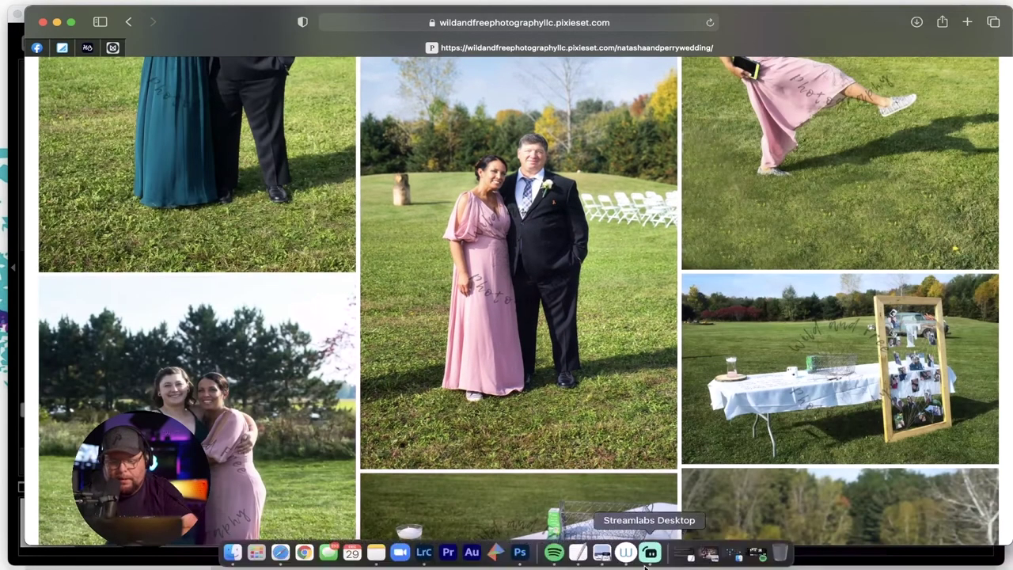
left_click(424, 553)
left_click(204, 523)
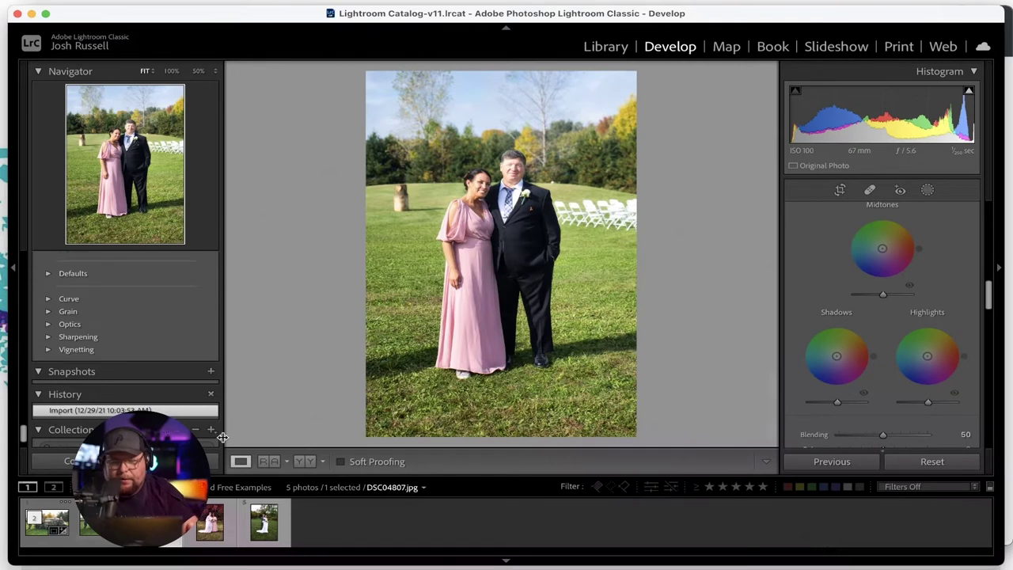
right_click(457, 300)
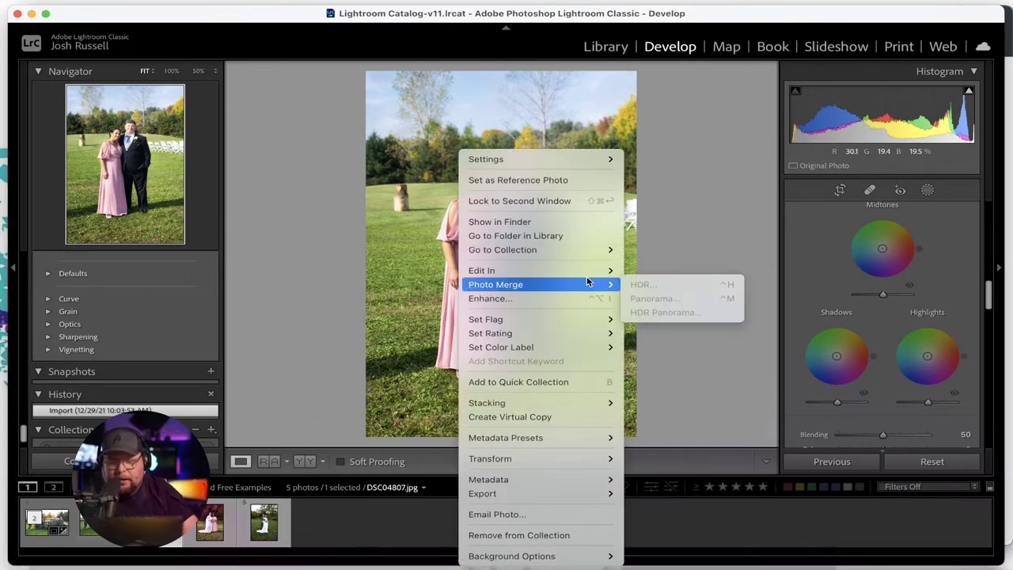
mouse_move(588, 275)
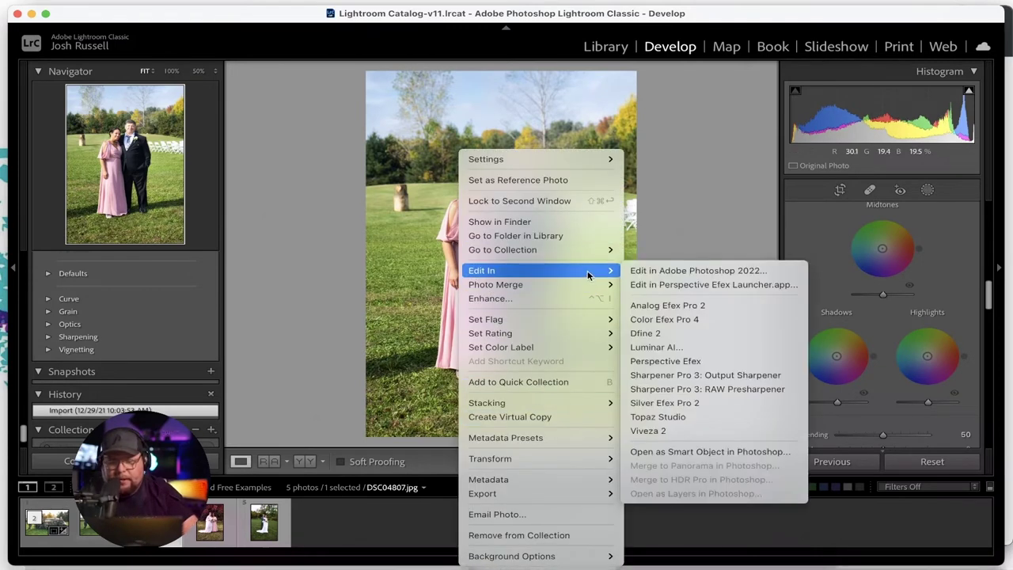
left_click(666, 269)
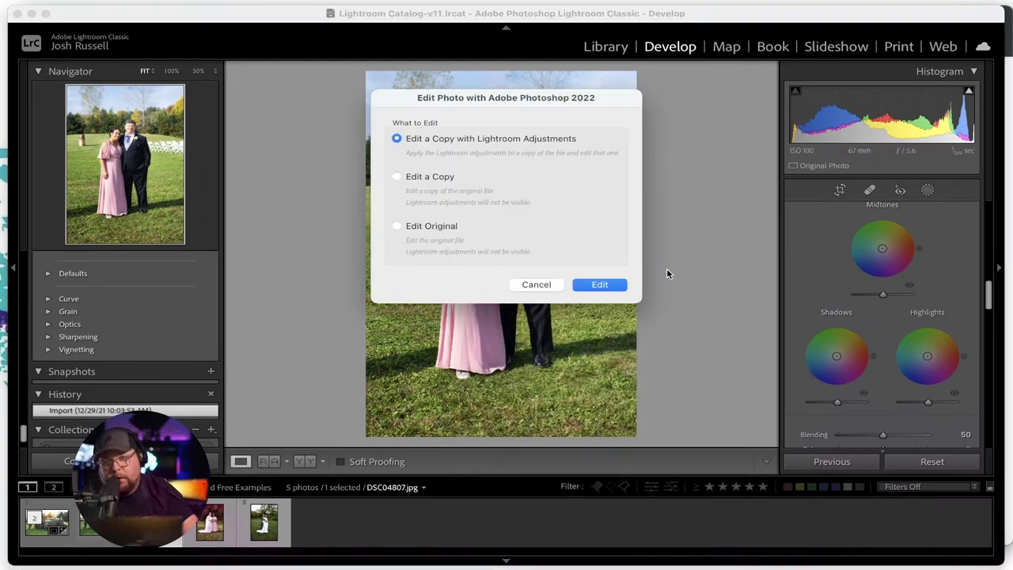
left_click(600, 285)
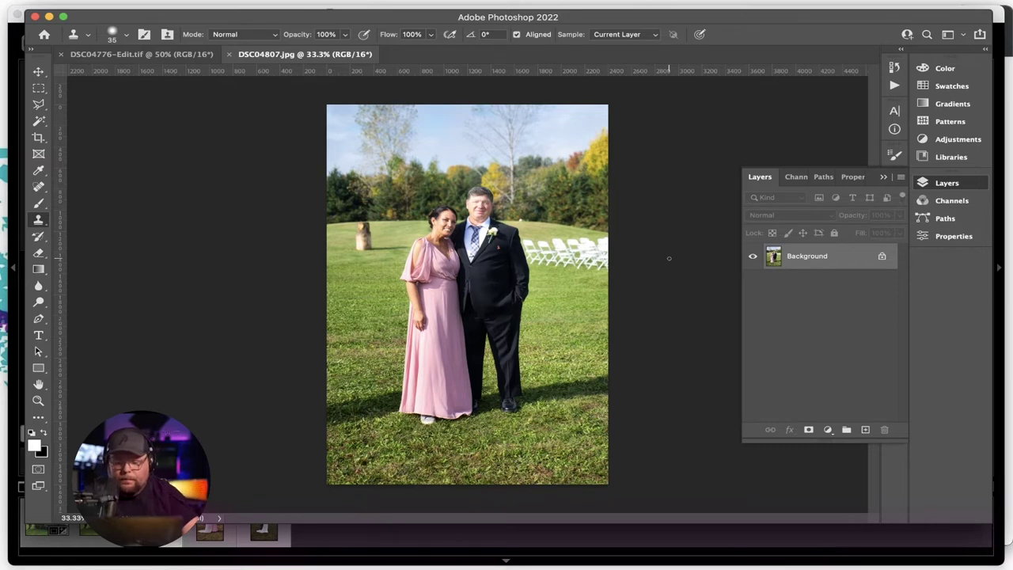
- Duplicate the background layer and outline the wooden log on the lawn with a freehand Lasso selection
key("super+j")
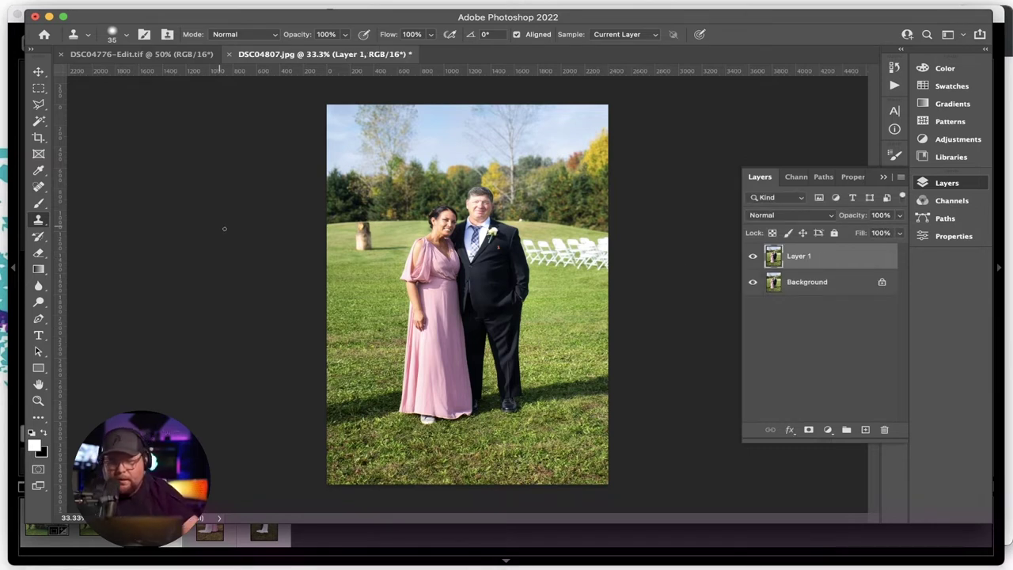
left_click_drag(39, 107, 84, 103)
left_click_drag(351, 241, 352, 253)
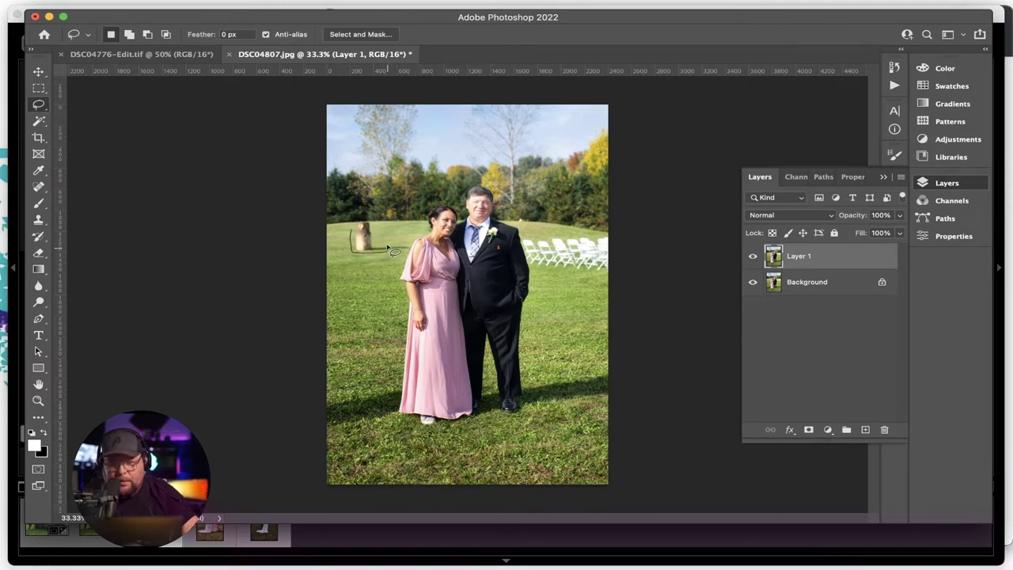
mouse_move(375, 228)
left_mouse_down()
mouse_move(366, 222)
mouse_move(352, 238)
left_mouse_up()
- Remove the selected log with Content-Aware Fill output to a new layer, and merge the patch down into Layer 1
mouse_move(131, 7)
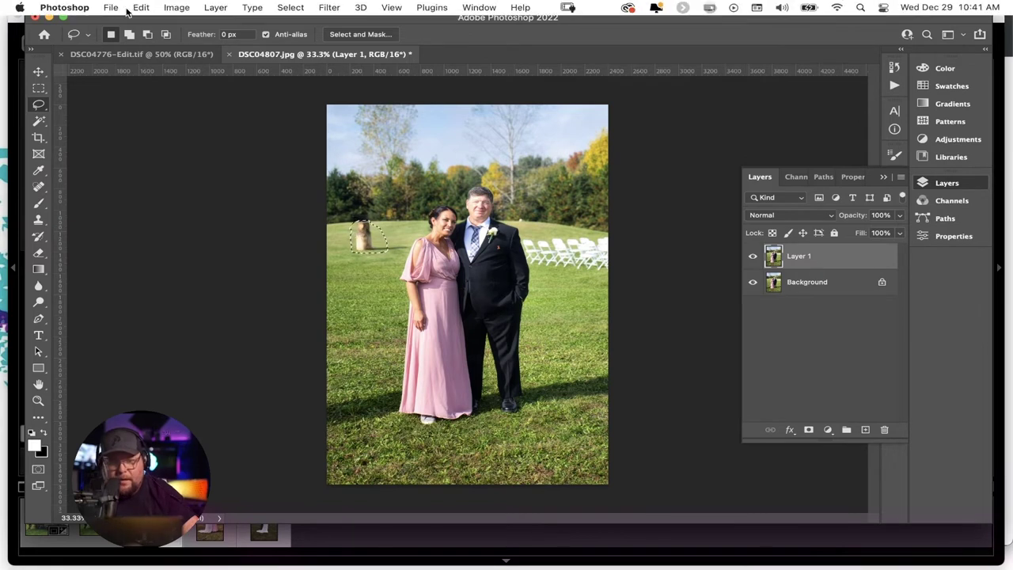
left_click(142, 7)
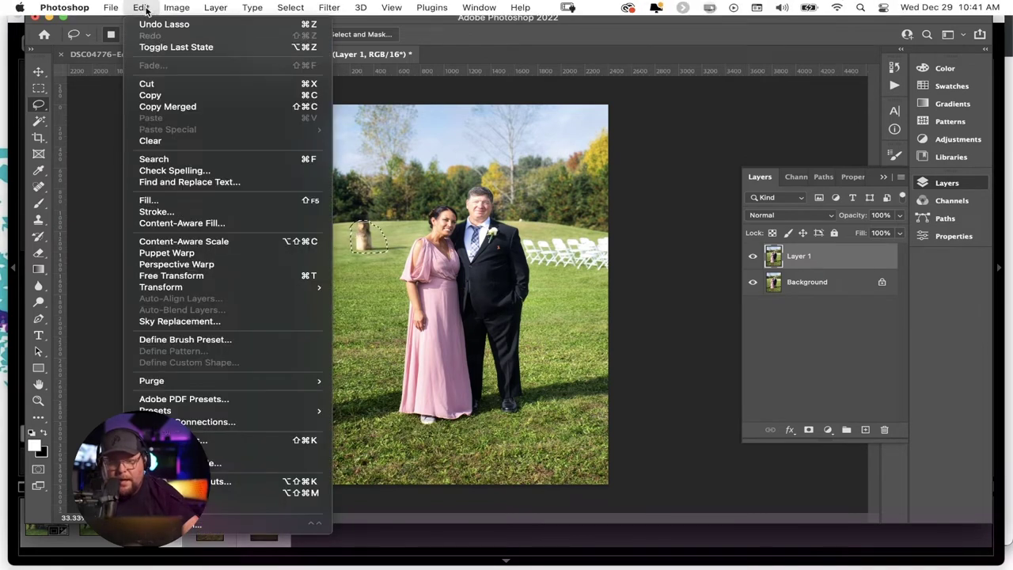
left_click(216, 224)
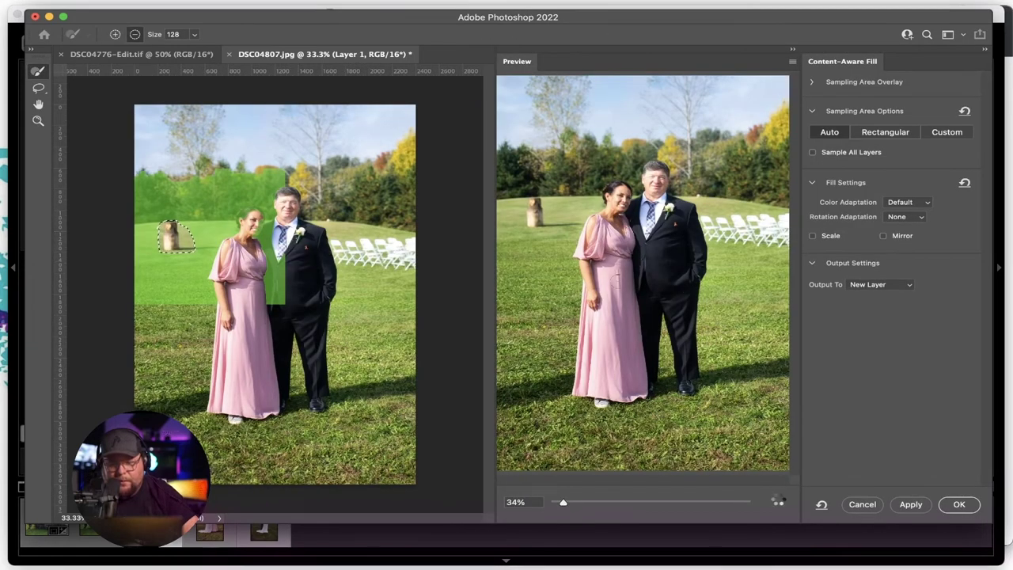
scroll(758, 350, "up", 5)
key("super+minus")
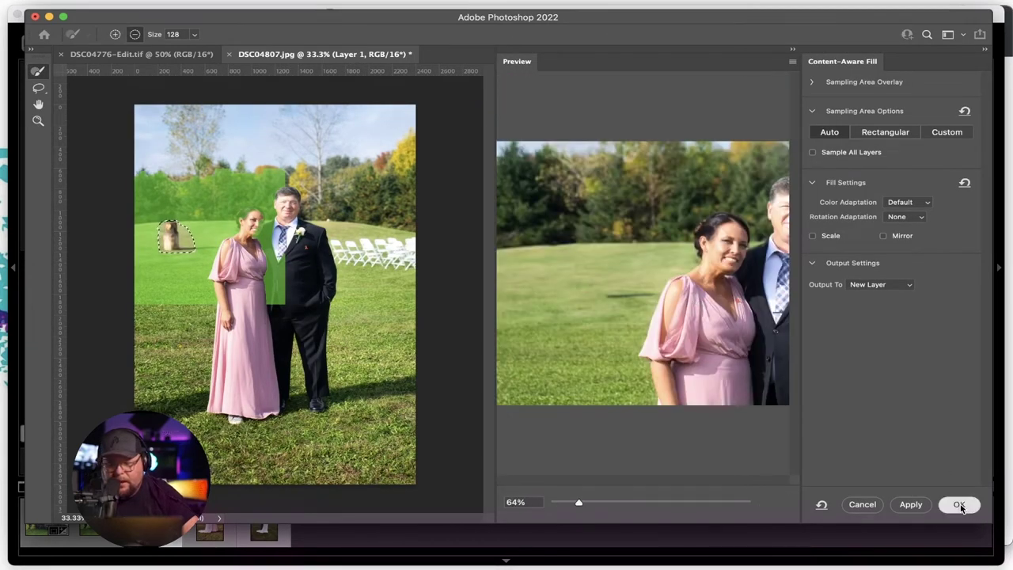
left_click(959, 505)
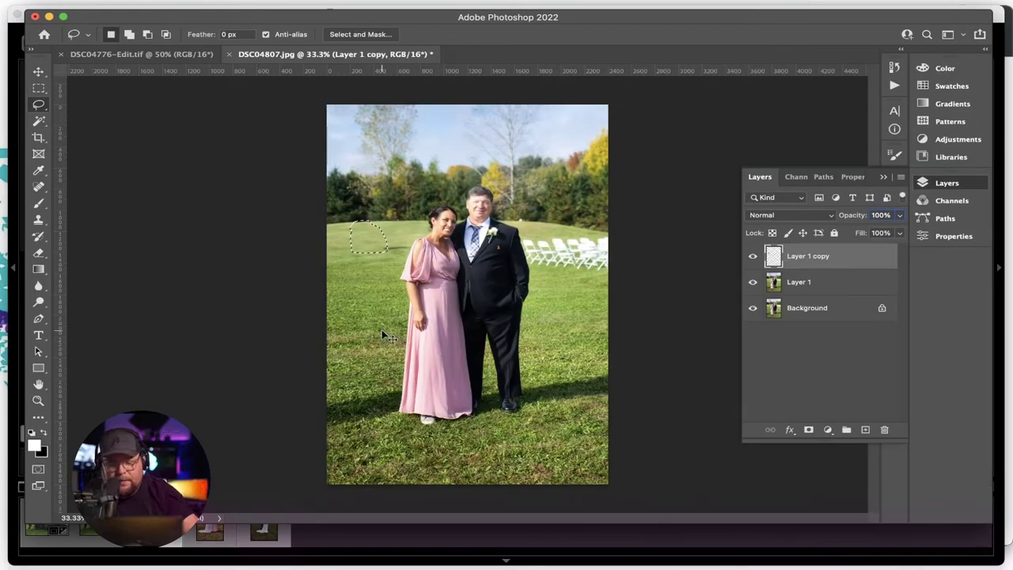
left_click(38, 187)
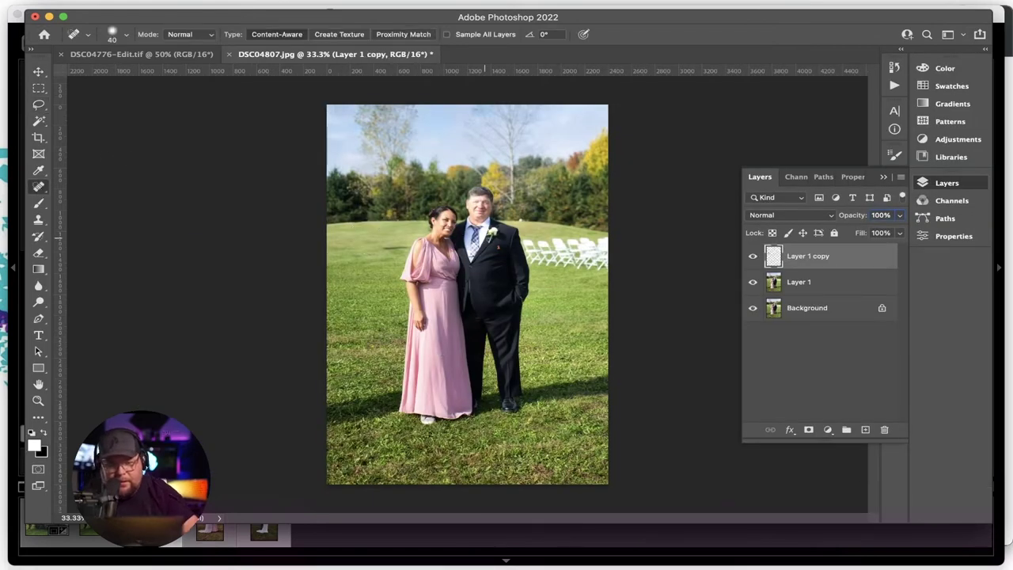
key("BackSpace")
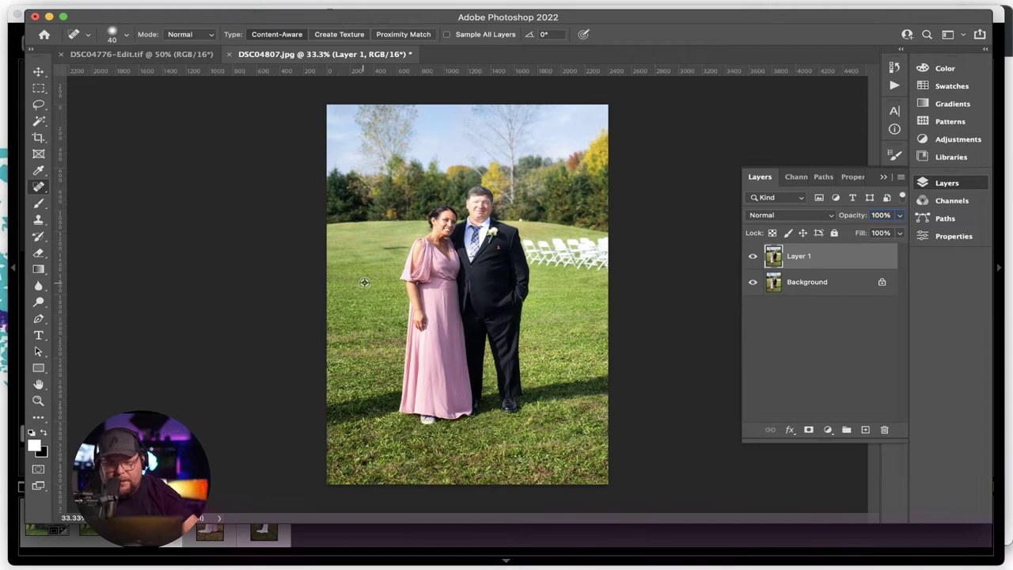
- Retouch the leftover dark streak in the grass beside the woman's shoulder with the Clone Stamp
left_click(390, 257, "alt")
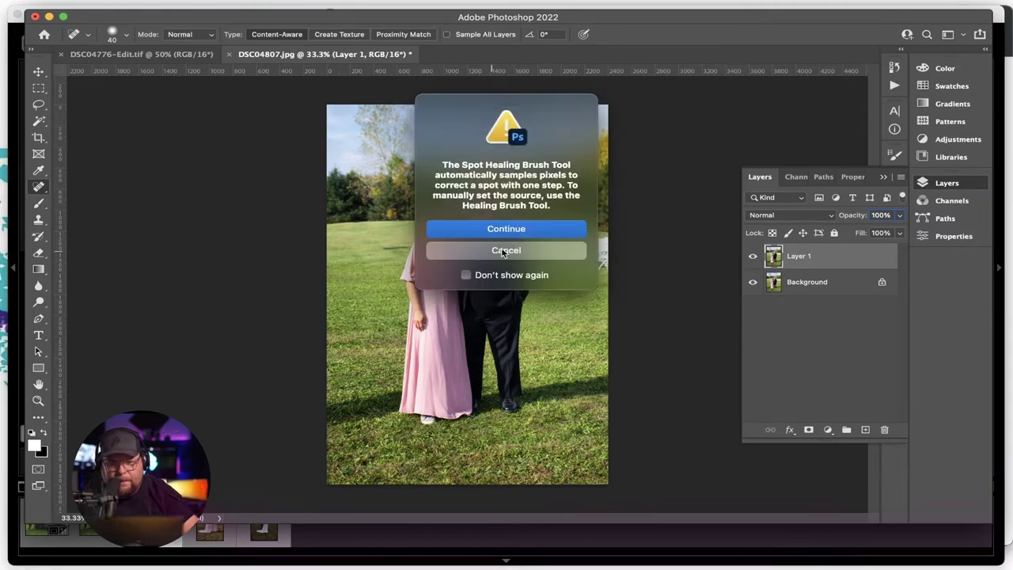
left_click(475, 228)
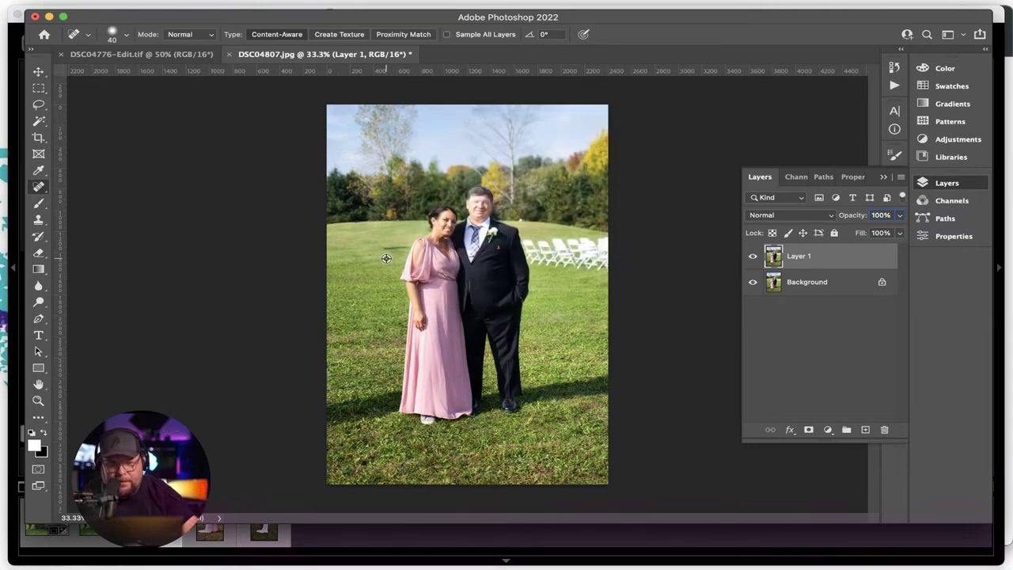
left_click(38, 220)
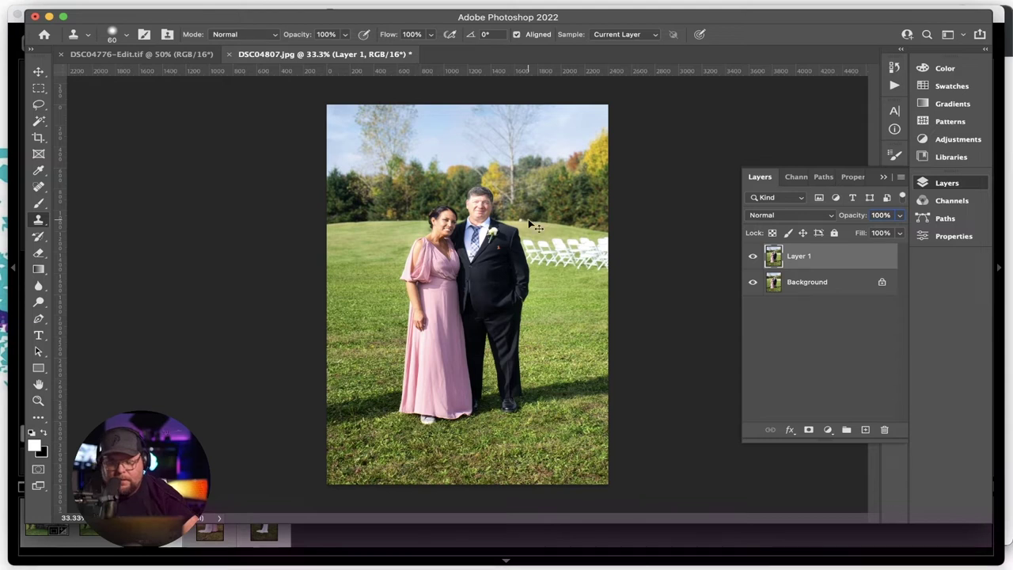
- Clone nearby grass over the small white spot on the hill's crest beside the man's shoulder
key("super+equal")
key("super+equal")
key("super+equal")
scroll(491, 261, "up", 5)
scroll(490, 261, "right", 5)
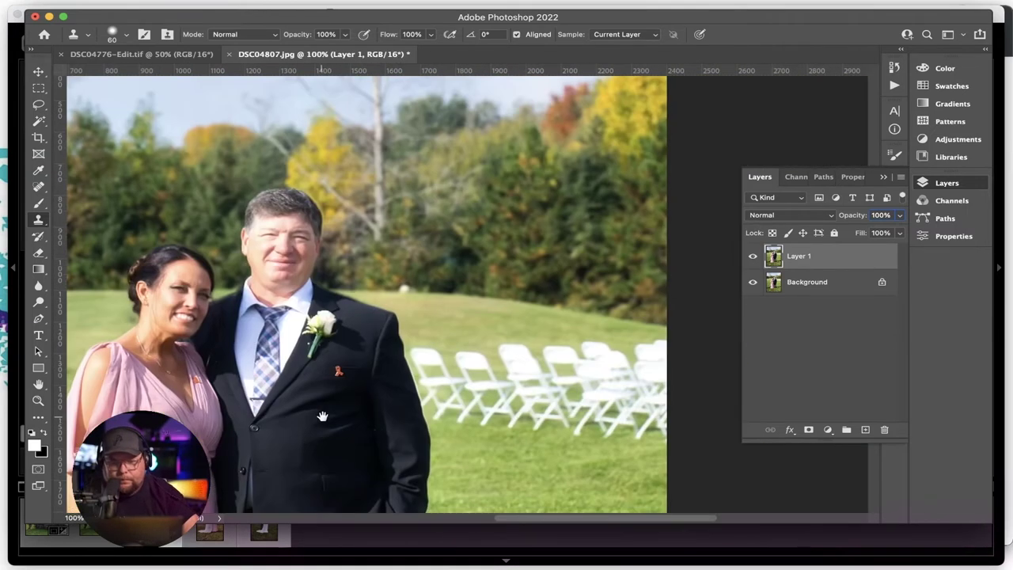
left_click(405, 336)
left_click(404, 289)
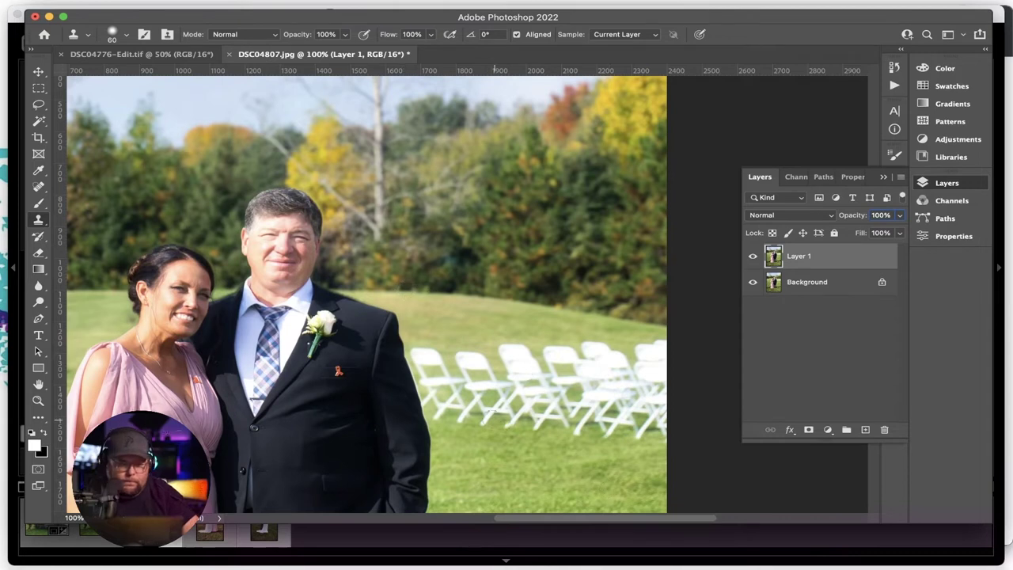
- Outline the white folding chairs beside the man with the Lasso and start Content-Aware Fill on them
left_click(40, 106)
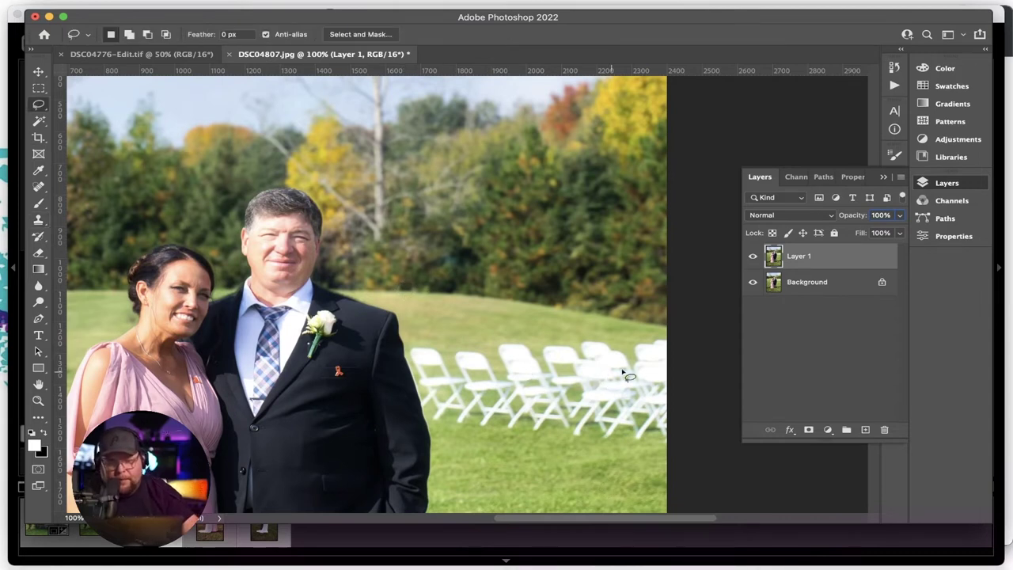
left_click_drag(666, 333, 524, 333)
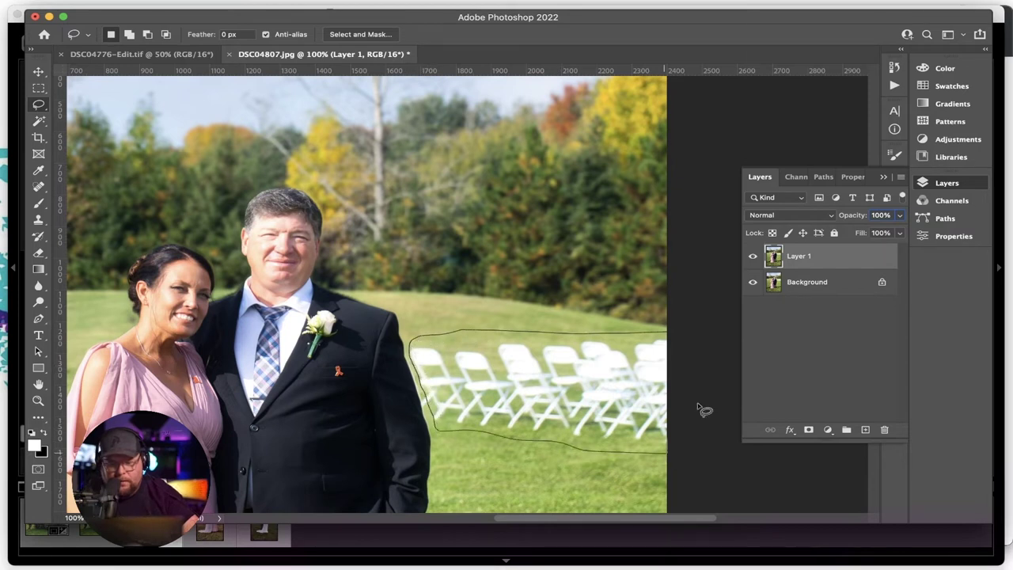
left_click_drag(706, 314, 706, 314)
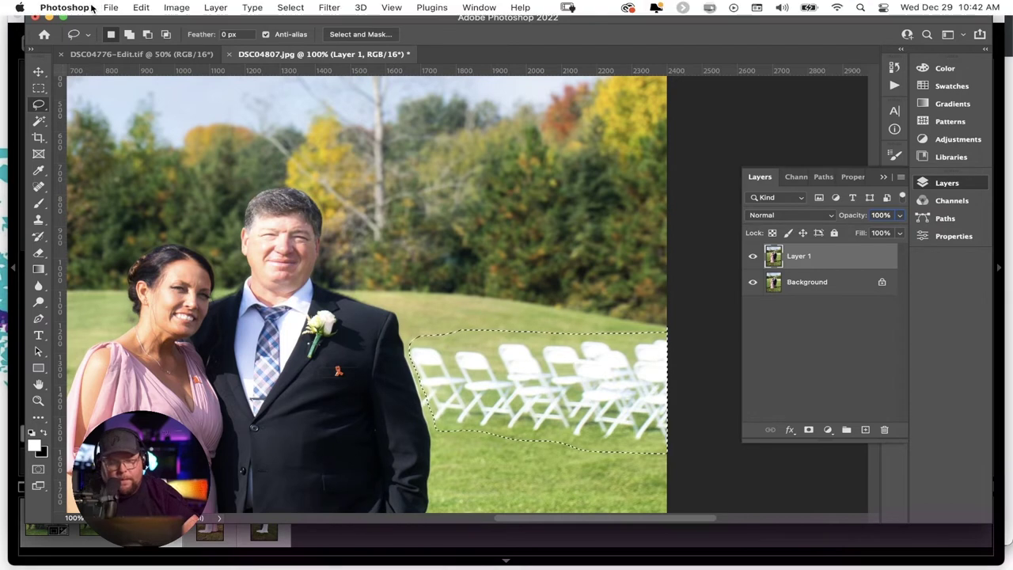
left_click(141, 7)
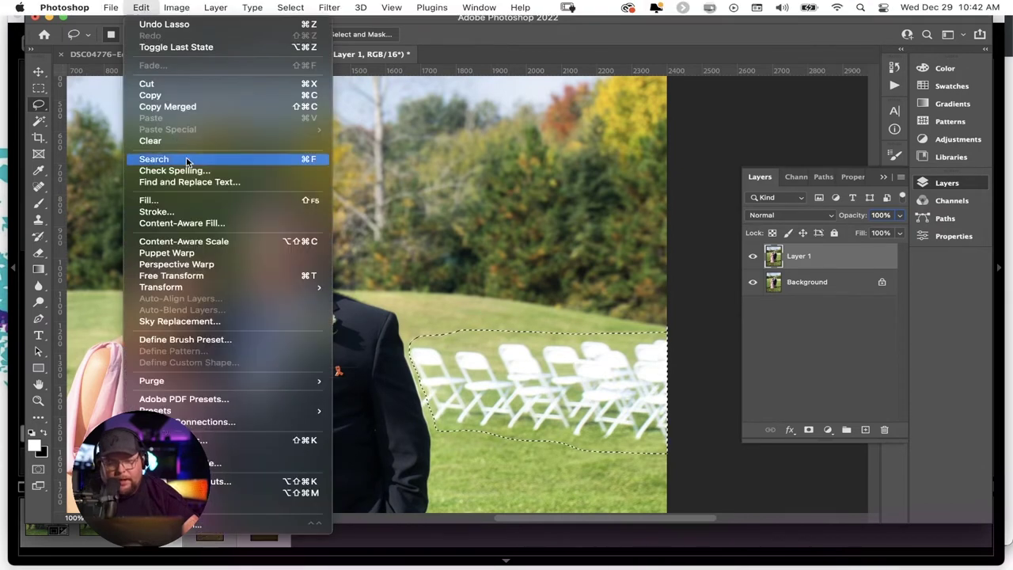
left_click(180, 223)
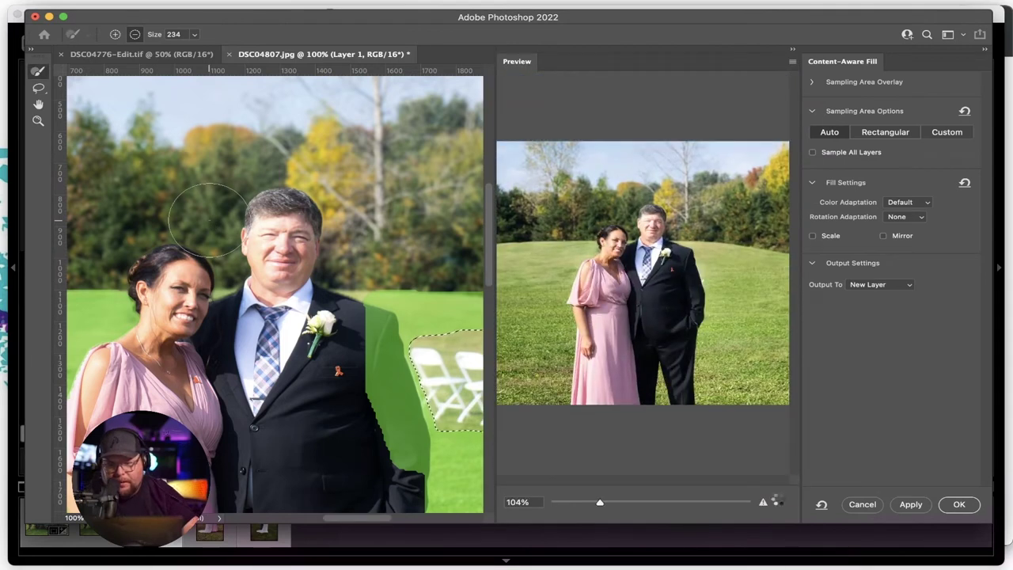
- Exclude the man from the sampling area and fill the chair selection onto a new layer, clearing the selection
mouse_move(396, 361)
left_mouse_down()
mouse_move(173, 250)
mouse_move(235, 276)
left_mouse_up()
mouse_move(196, 237)
left_mouse_down()
mouse_move(228, 285)
mouse_move(227, 378)
left_mouse_up()
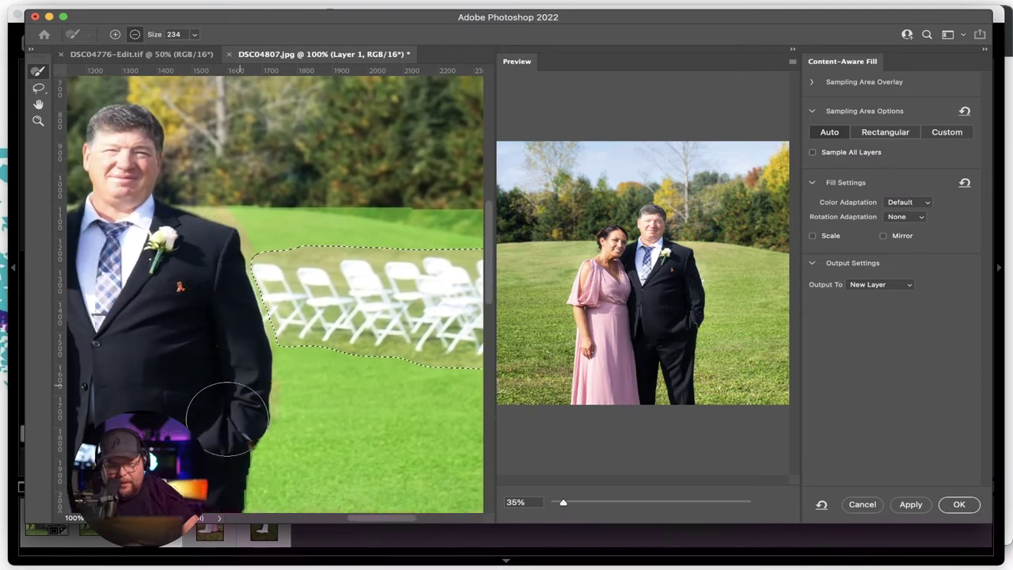
key("super+f")
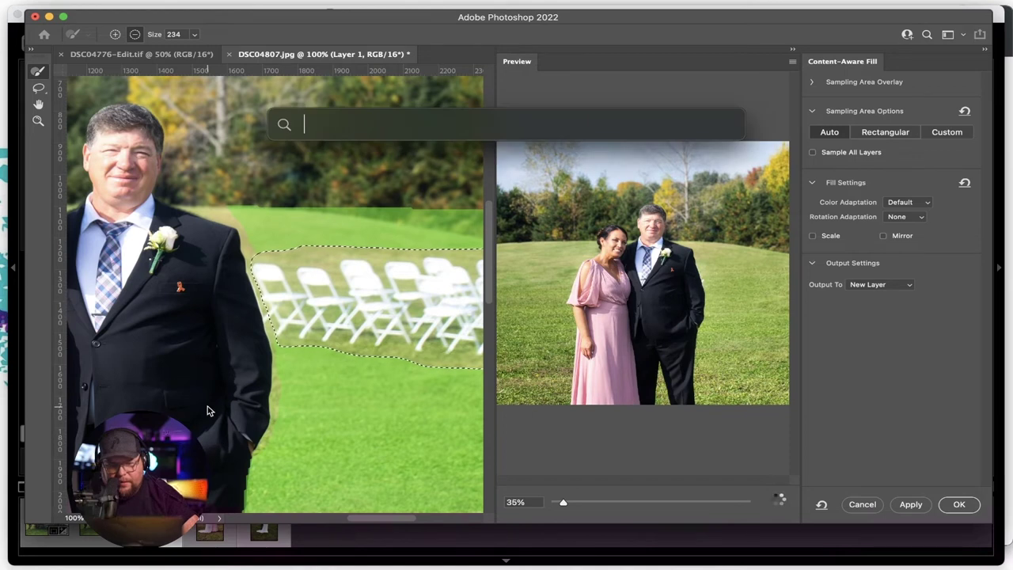
key("Escape")
scroll(207, 356, "down", 3)
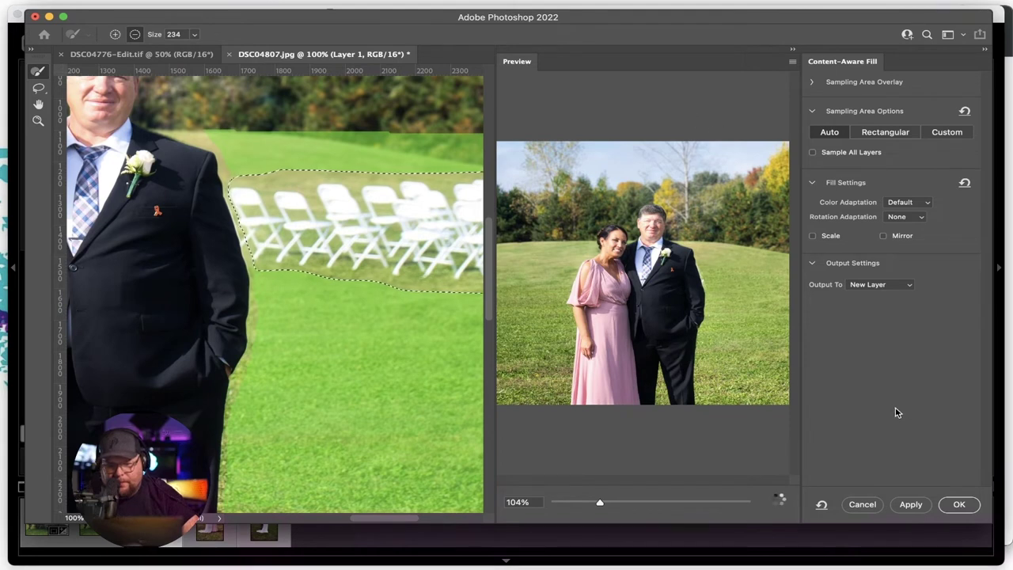
left_click(965, 511)
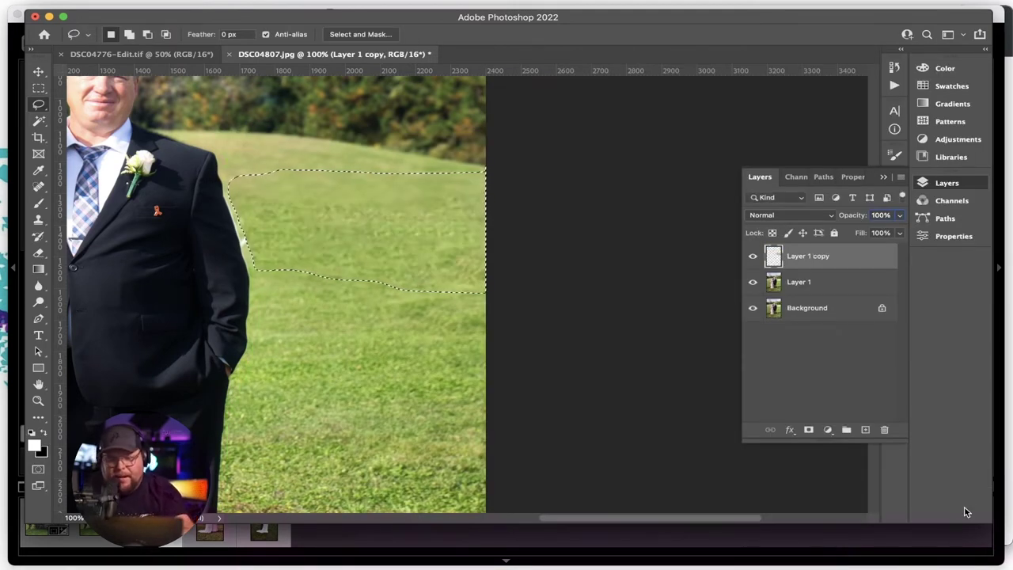
mouse_move(229, 5)
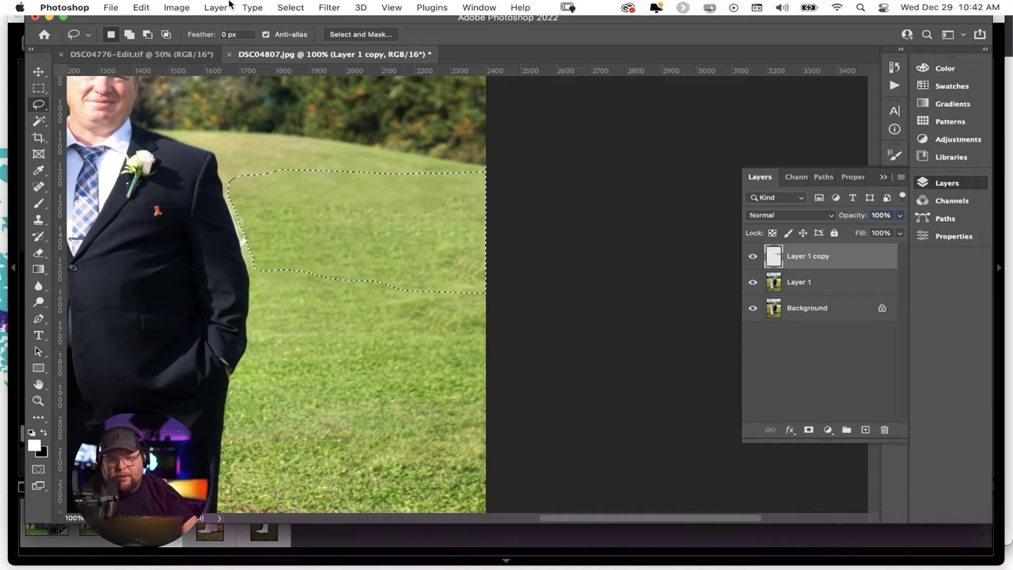
key("super+d")
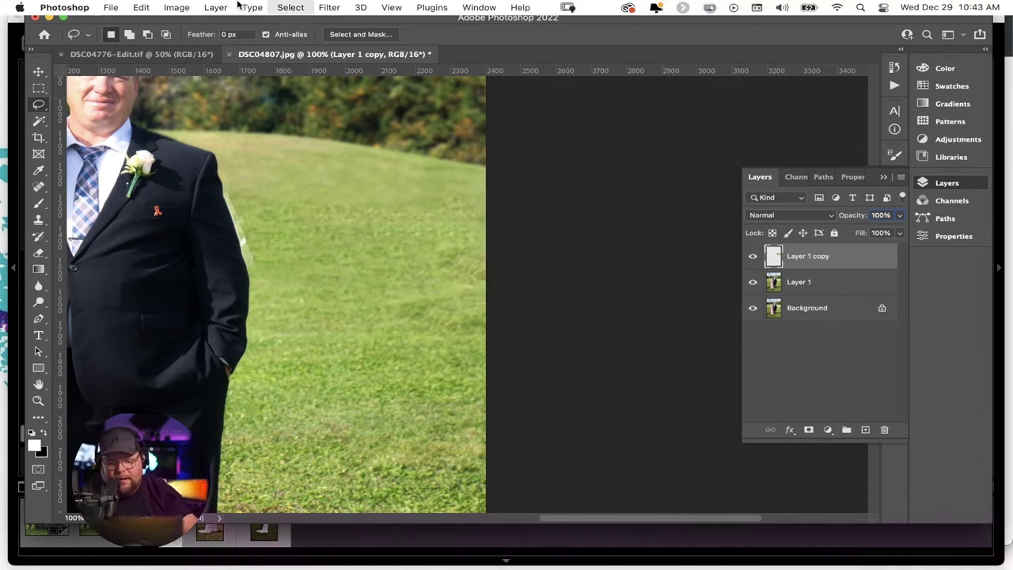
left_click(328, 7)
mouse_move(447, 175)
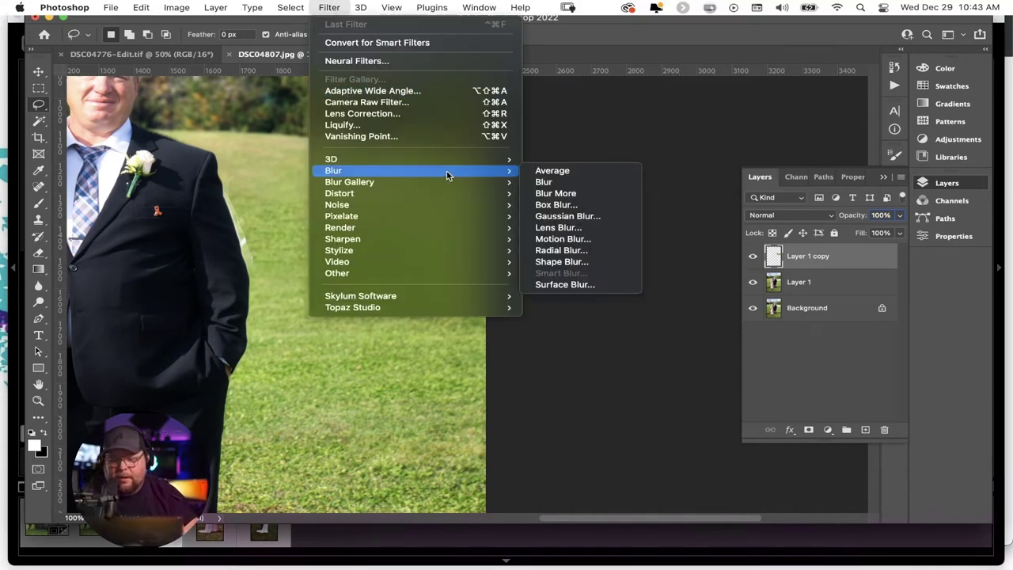
left_click(577, 217)
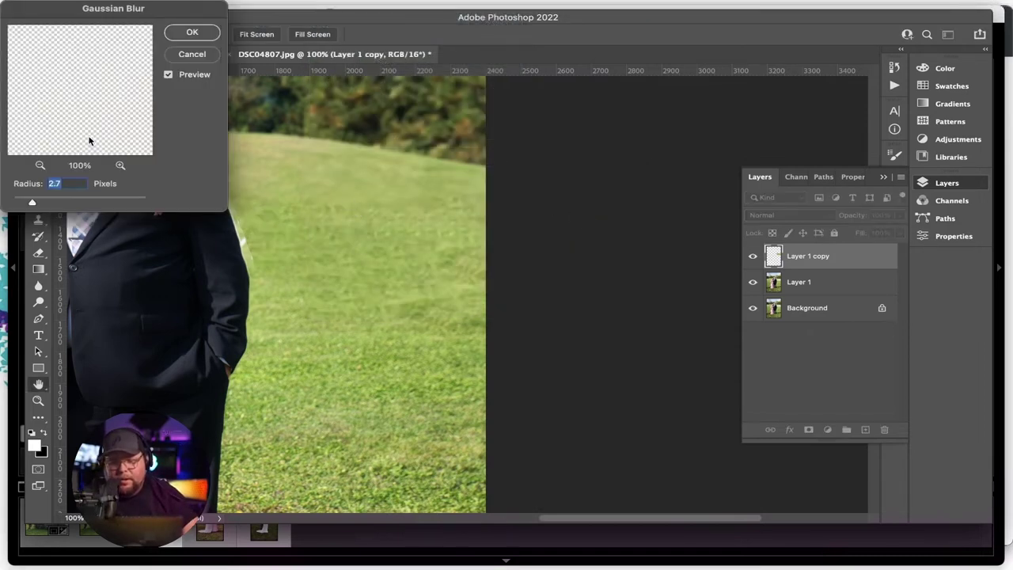
left_click_drag(32, 202, 38, 204)
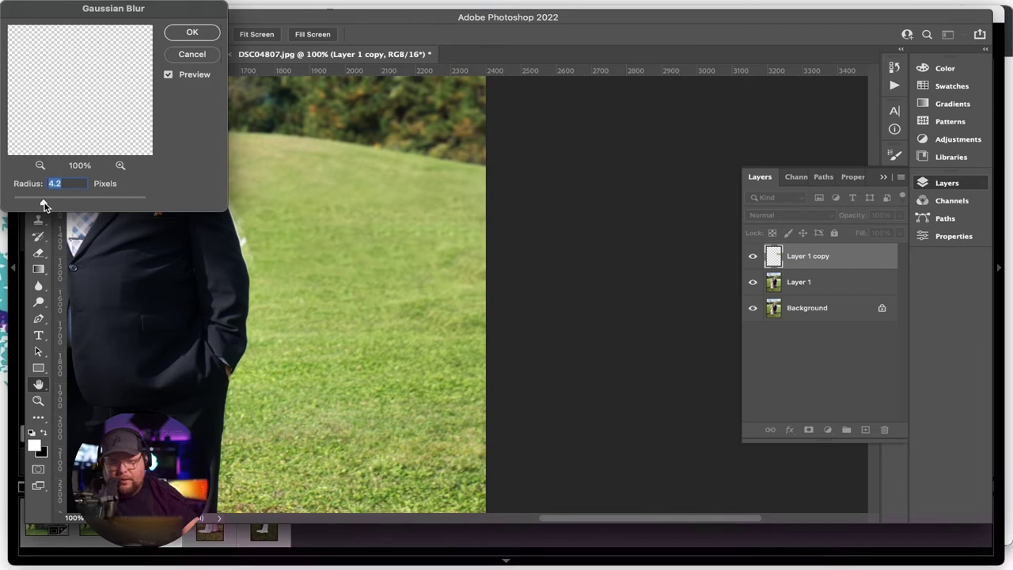
left_click_drag(44, 202, 52, 206)
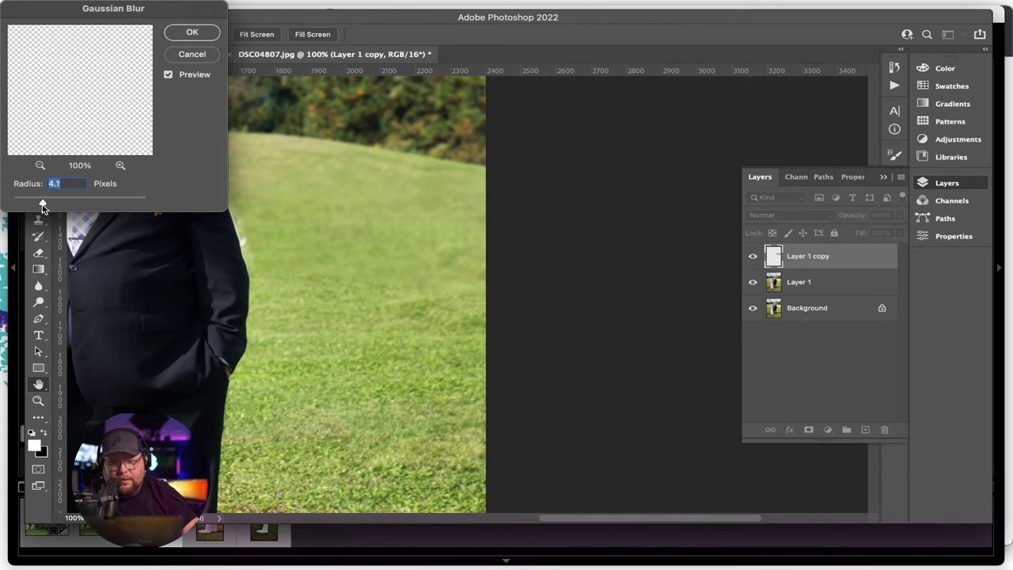
left_click(190, 56)
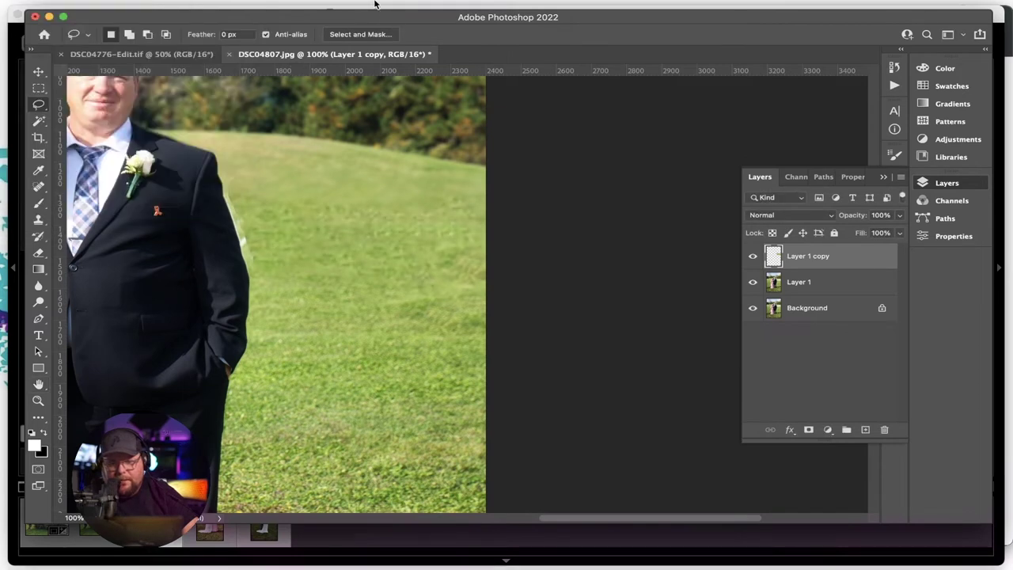
- Apply a Lens Blur with radius 15 to the grass fill layer
left_click(329, 7)
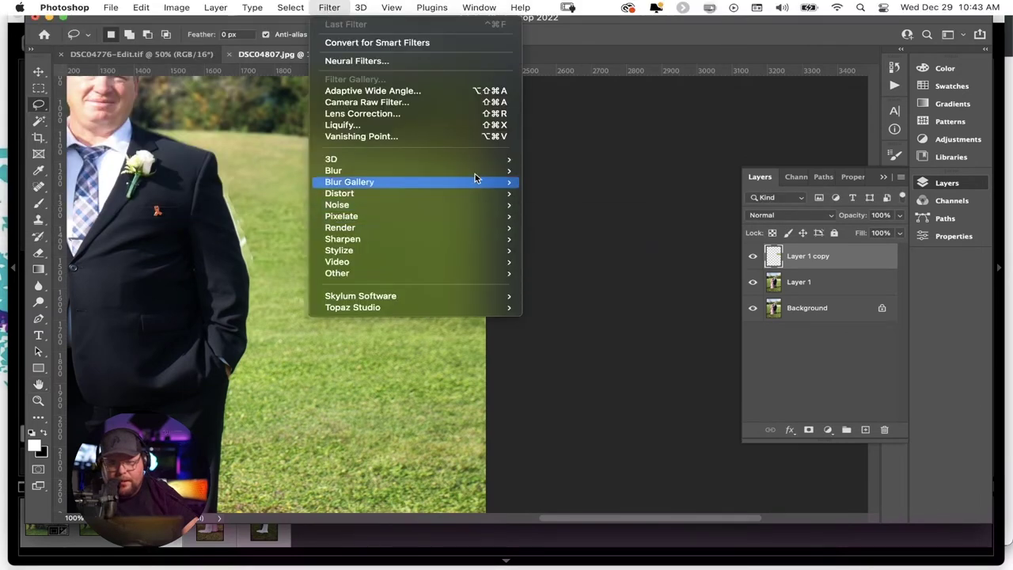
mouse_move(479, 171)
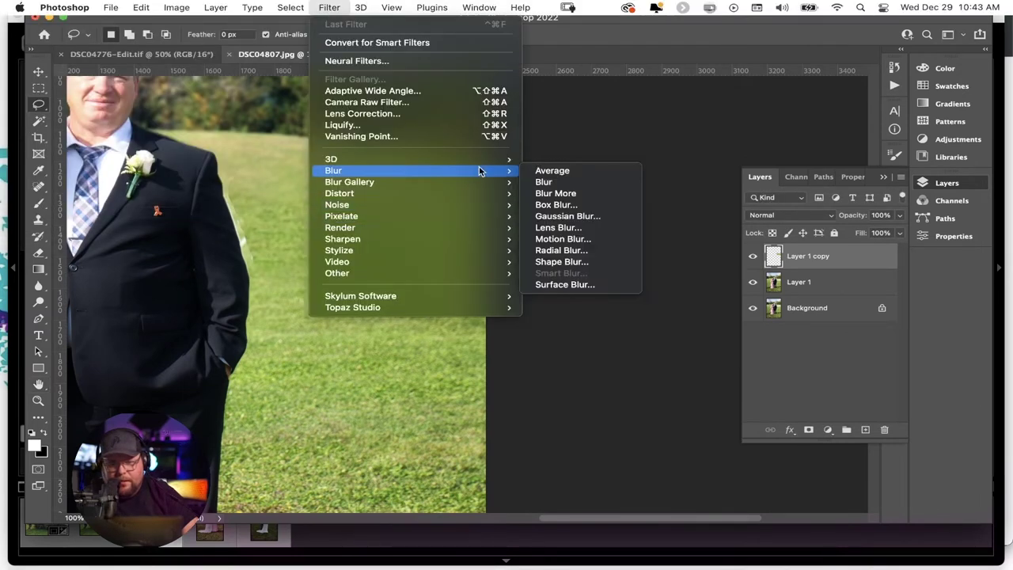
left_click(567, 228)
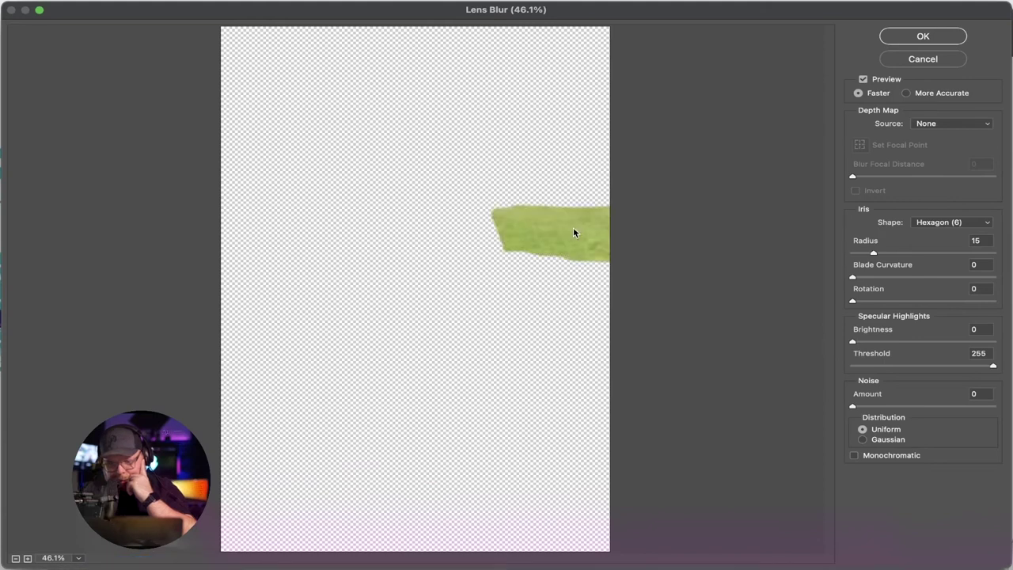
left_click(924, 37)
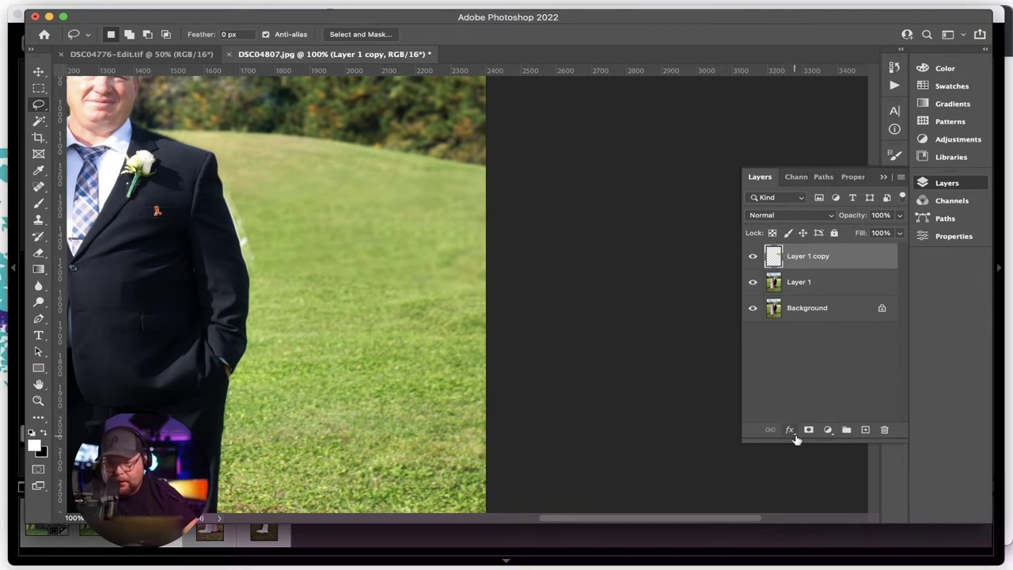
- Try a layer mask on the fill layer, painting black across the chair area with a 250 px brush, and undo back to the active selection
left_click(810, 429)
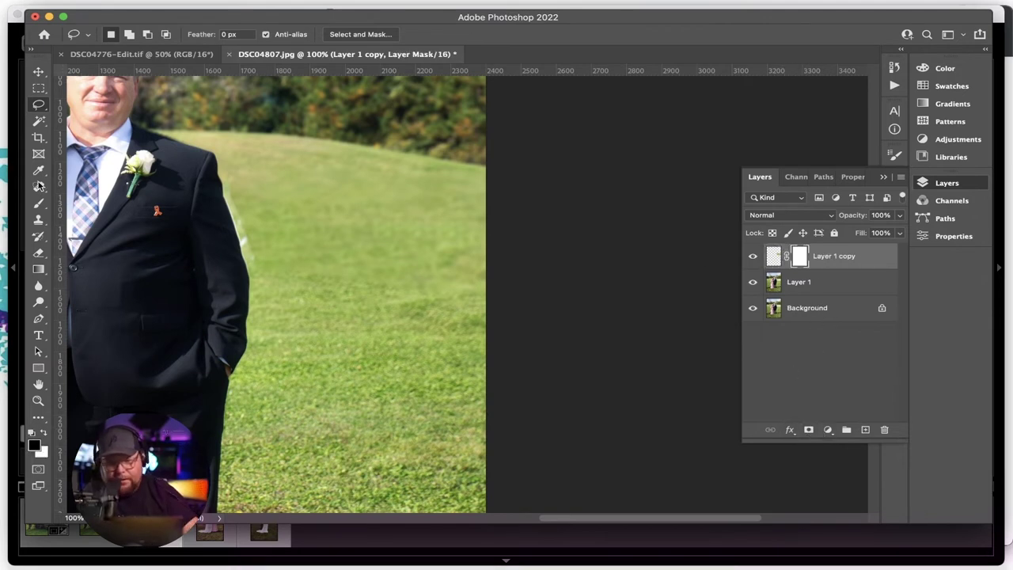
left_click(38, 206)
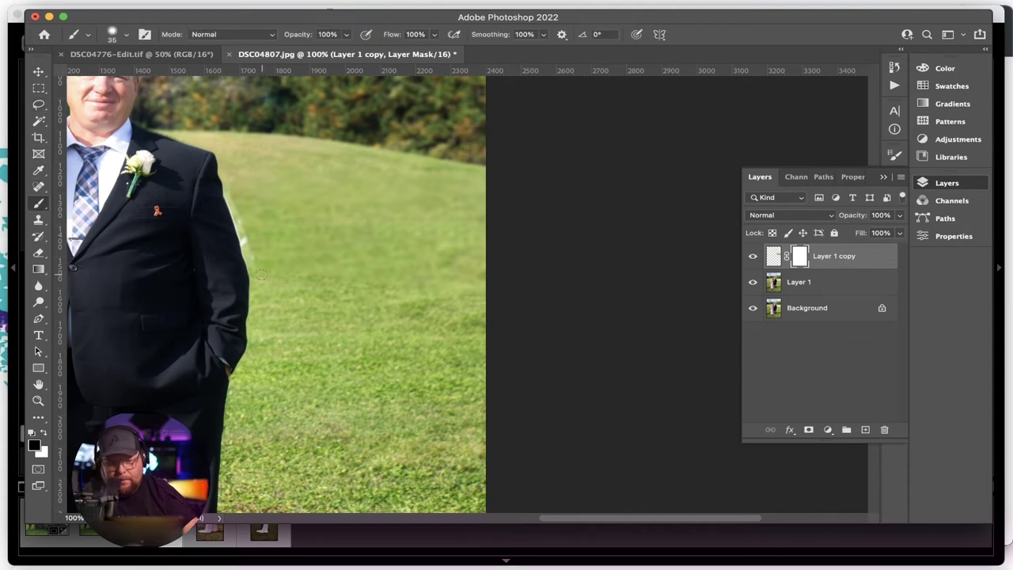
key("bracketright")
key("bracketright")
key("bracketright")
key("bracketright")
key("bracketright")
key("bracketright")
key("bracketright")
key("bracketright")
key("bracketright")
key("bracketright")
key("bracketright")
key("bracketright")
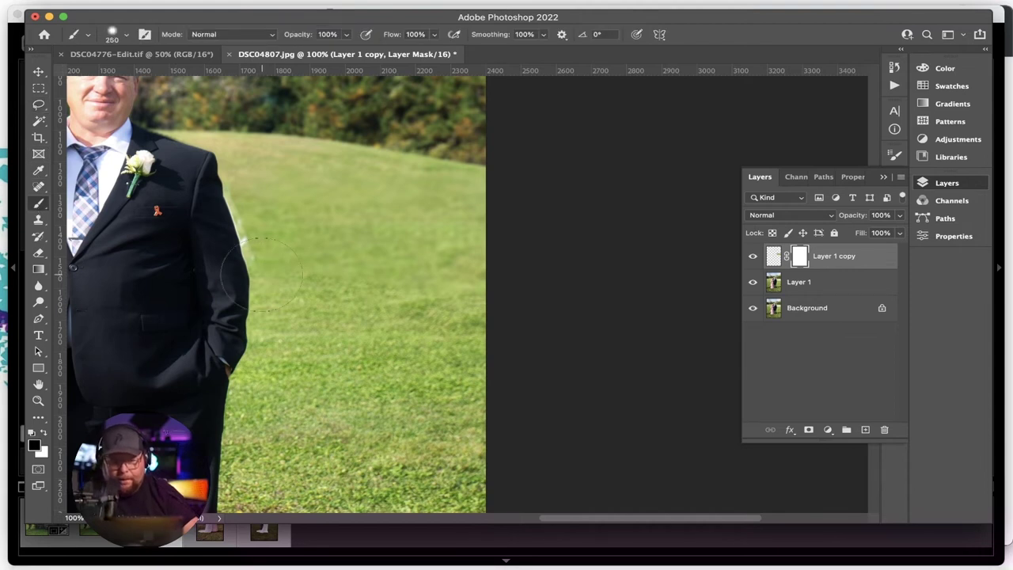
mouse_move(288, 265)
left_mouse_down()
mouse_move(316, 237)
mouse_move(440, 253)
left_mouse_up()
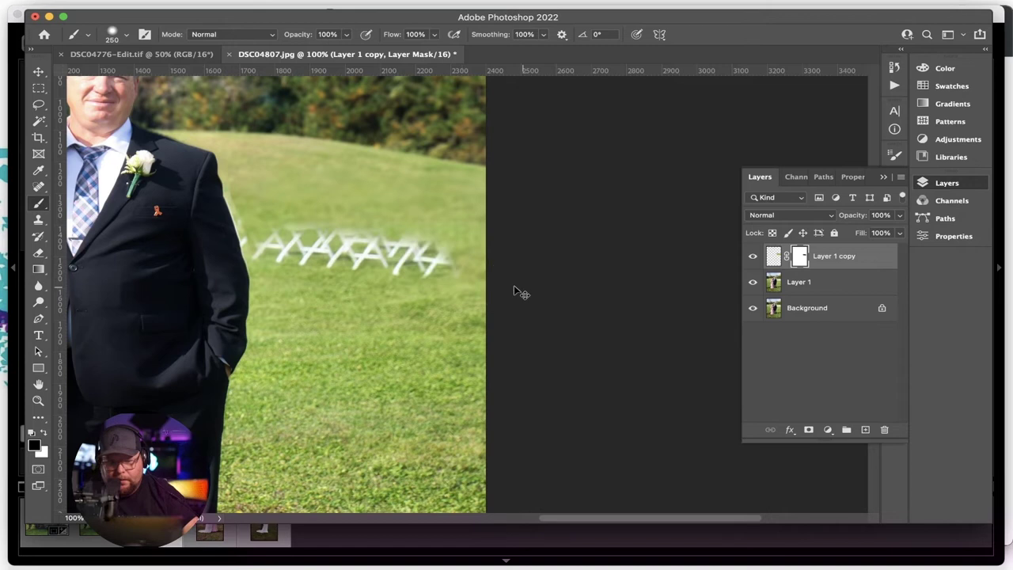
key("super+z")
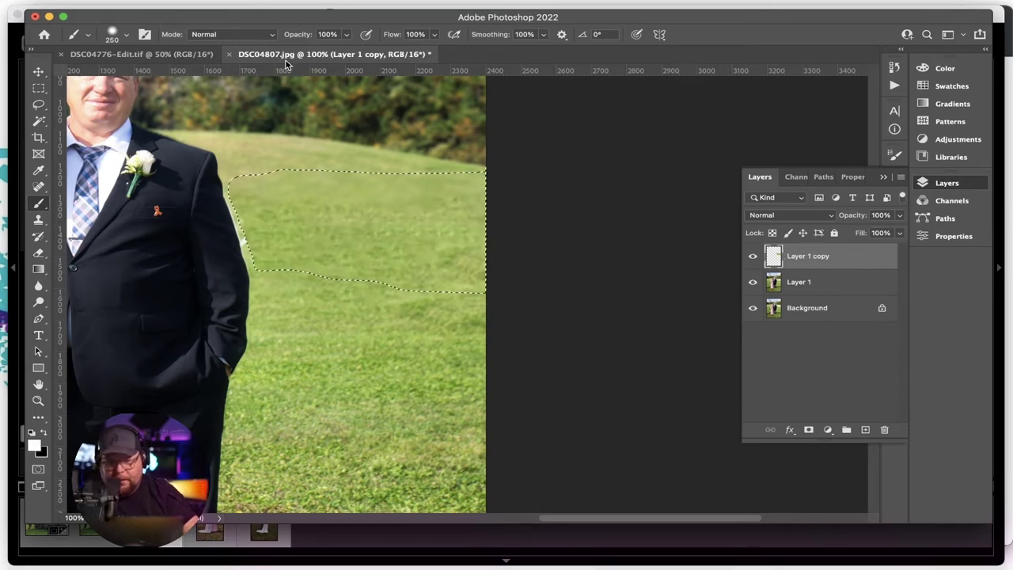
- Apply a Gaussian Blur with a 1.3 pixel radius to the selected grass fill and clear the selection
mouse_move(241, 6)
left_click(291, 8)
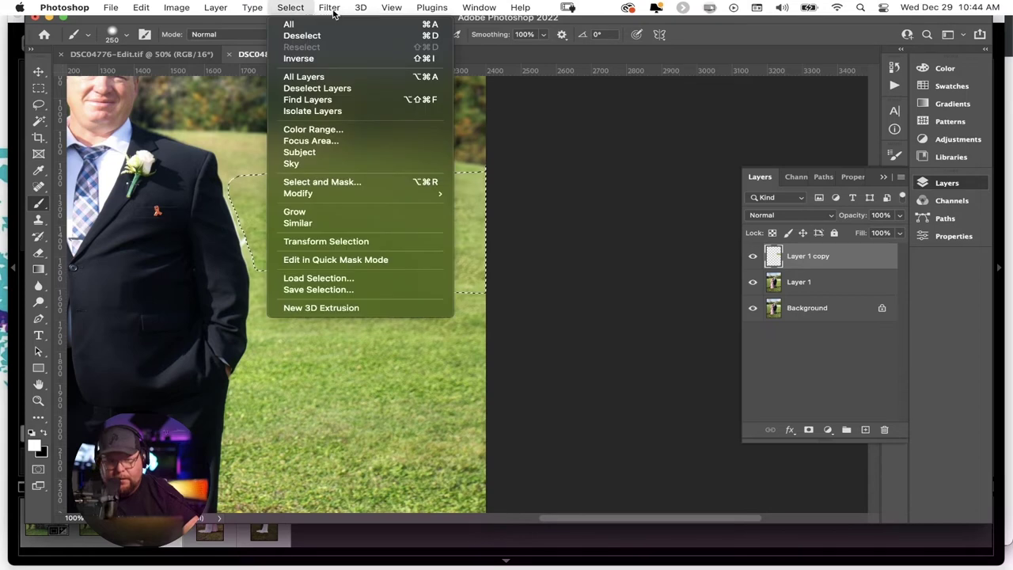
mouse_move(331, 10)
mouse_move(429, 170)
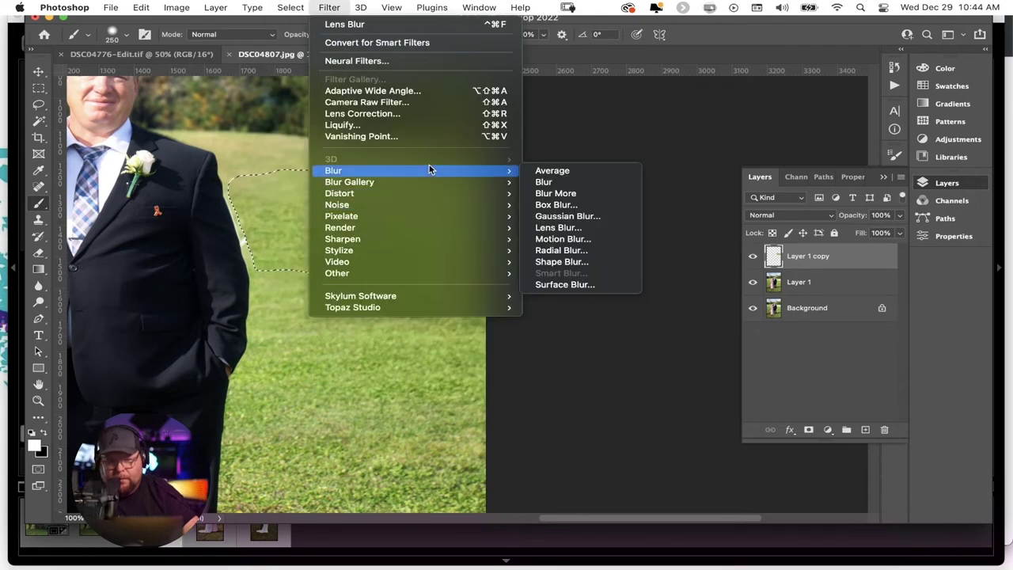
left_click(582, 216)
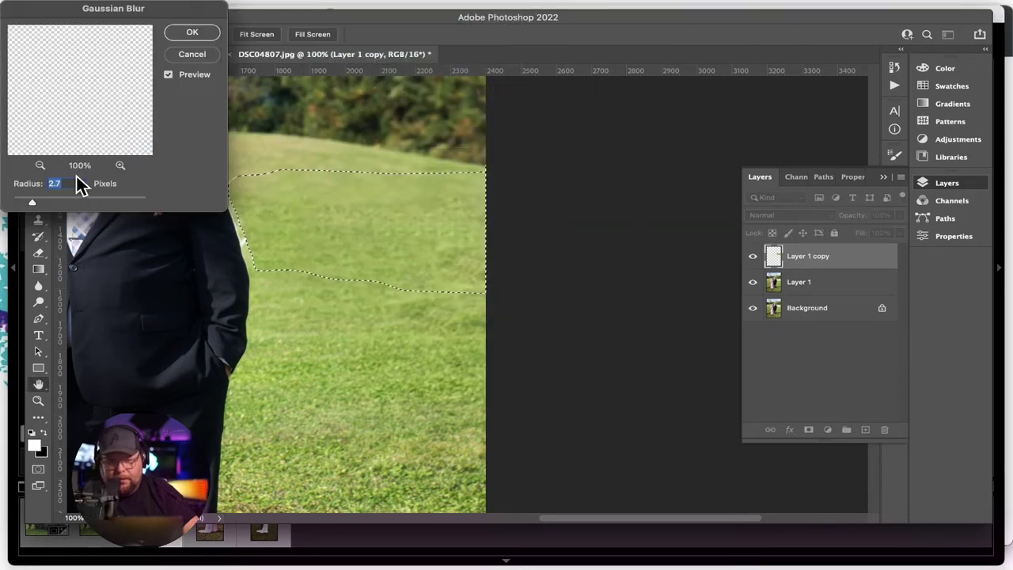
left_click_drag(32, 202, 23, 205)
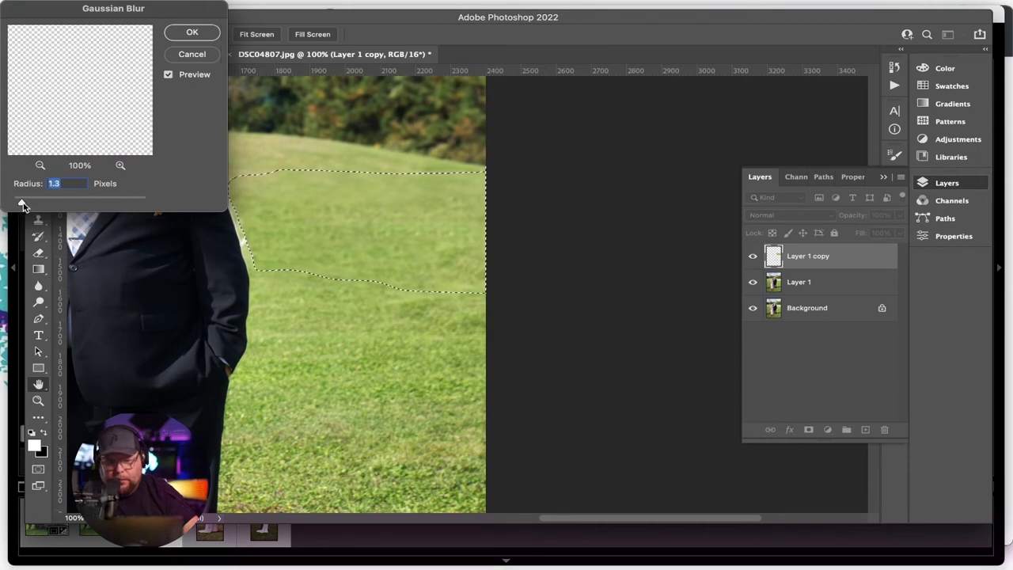
left_click(191, 32)
key("super+d")
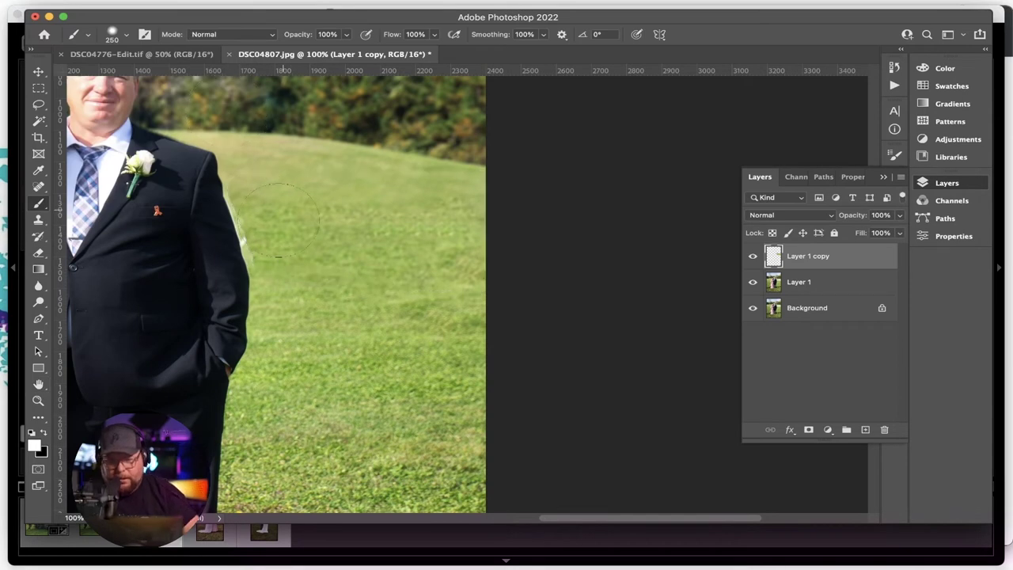
- Merge the blurred grass fill into Layer 1 and select the Clone Stamp for the edge of the man's sleeve
key("super+equal")
key("super+equal")
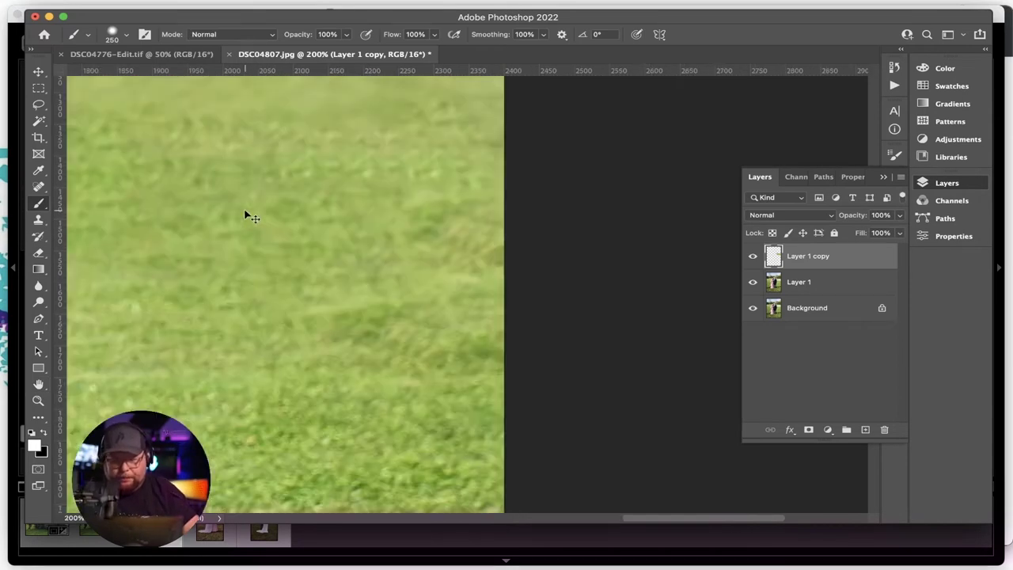
scroll(588, 280, "up", 3)
scroll(588, 280, "right", 2)
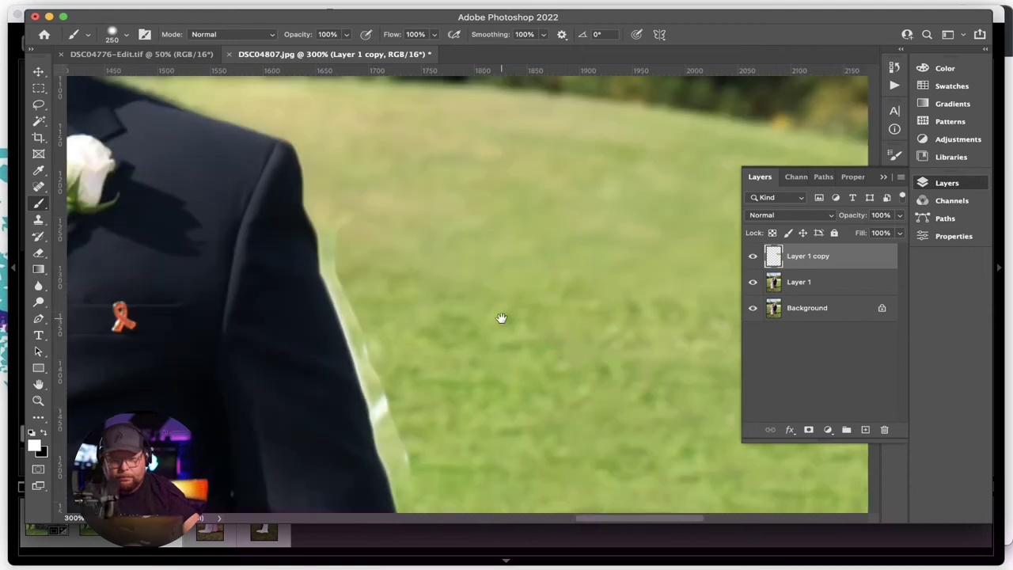
left_click(39, 254)
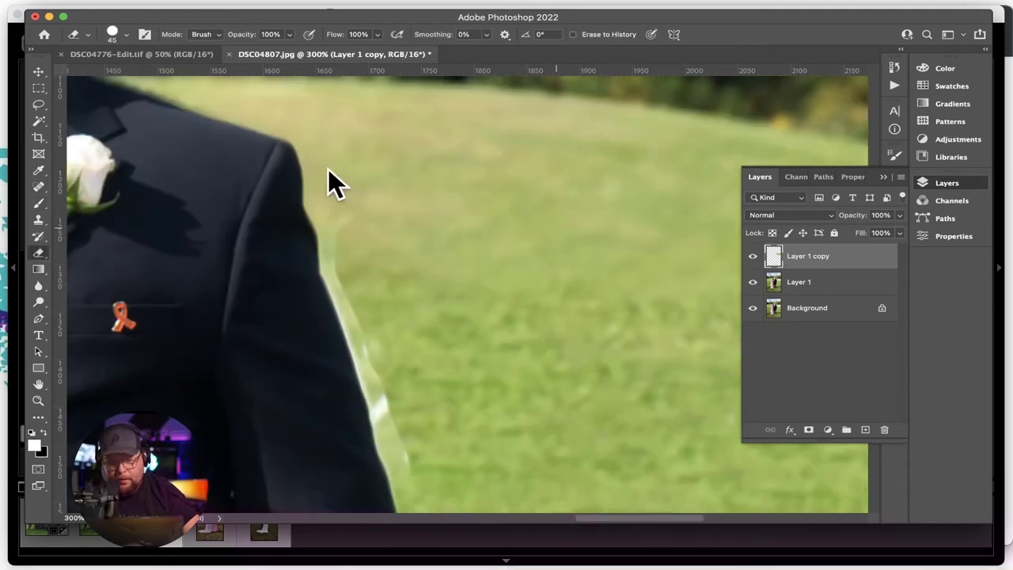
left_click(38, 219)
key("Delete")
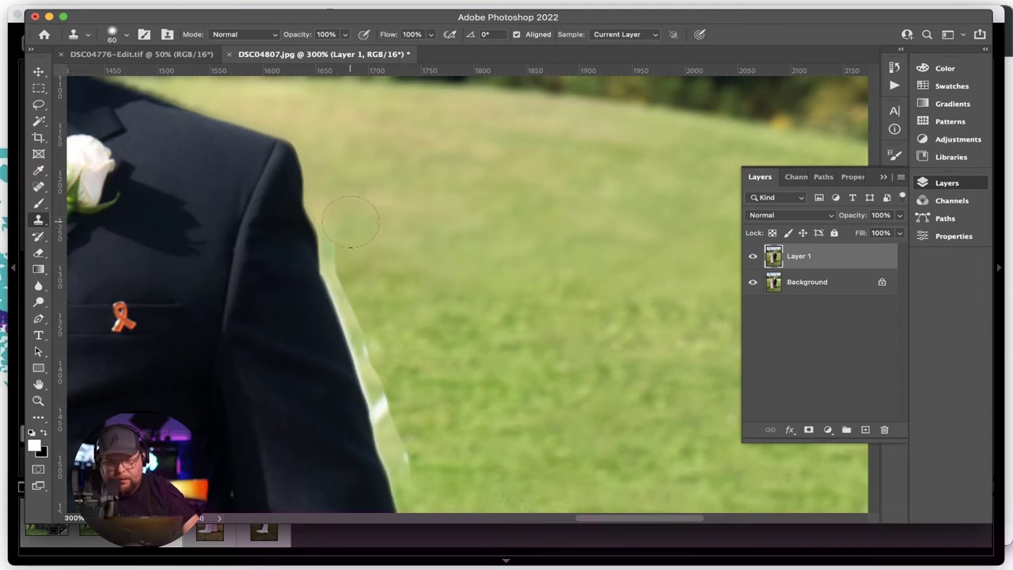
- Clone grass over the leftover white chair fragments beside the man's sleeve with a 60 px brush
left_click(330, 275, "alt")
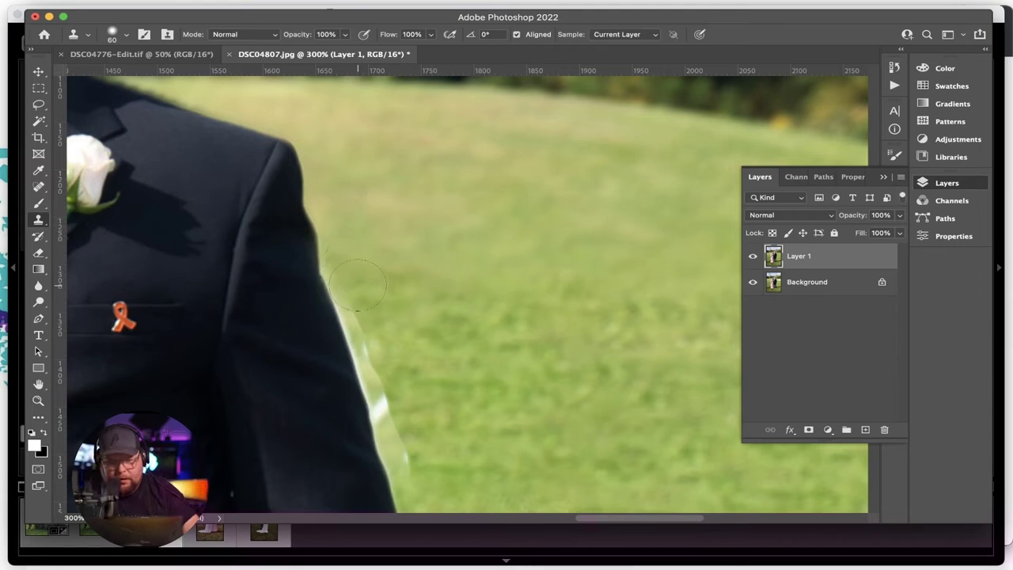
left_click_drag(370, 317, 370, 373)
left_click_drag(475, 381, 439, 265)
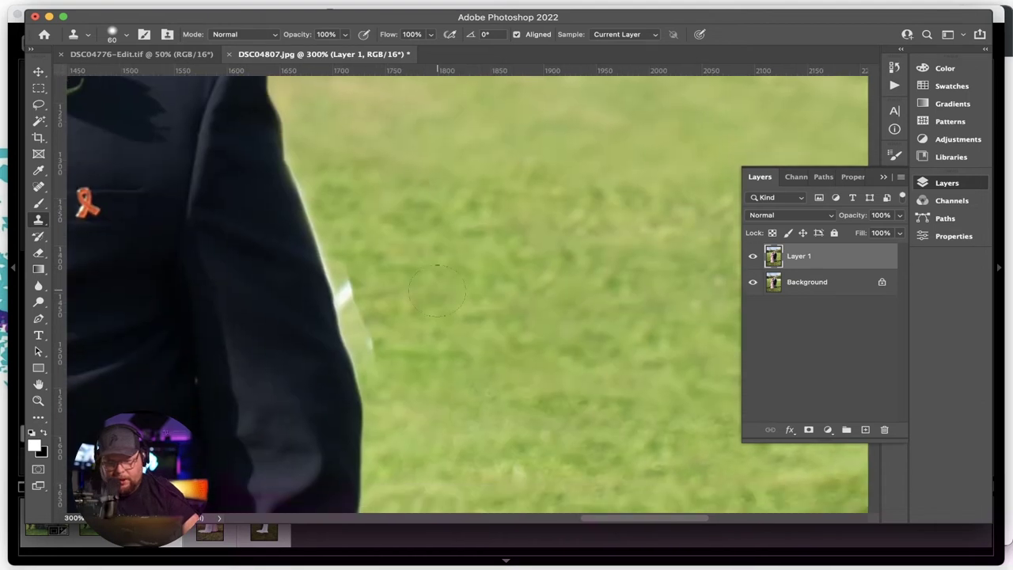
left_click_drag(353, 310, 348, 288)
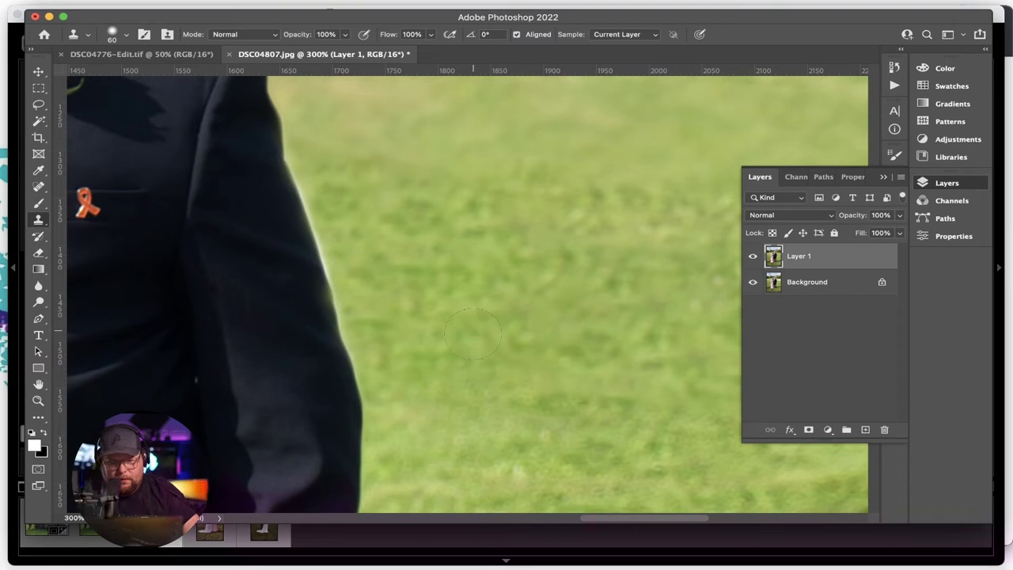
key("super+z")
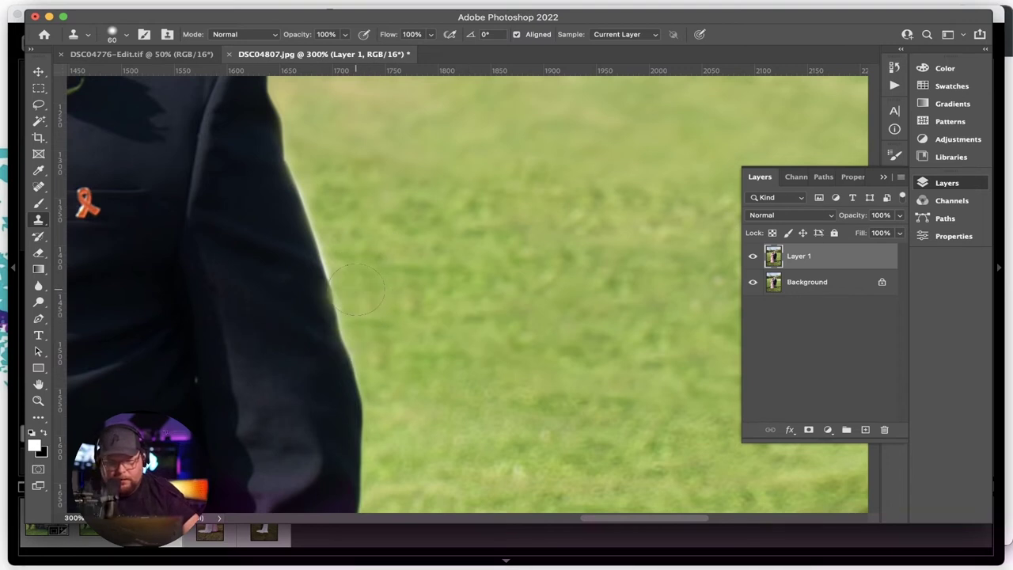
- Sample nearby grass and clone over the white fringe along the man's sleeve with the brush reduced to 35 px
left_click(397, 288, "alt")
left_click_drag(396, 270, 469, 402)
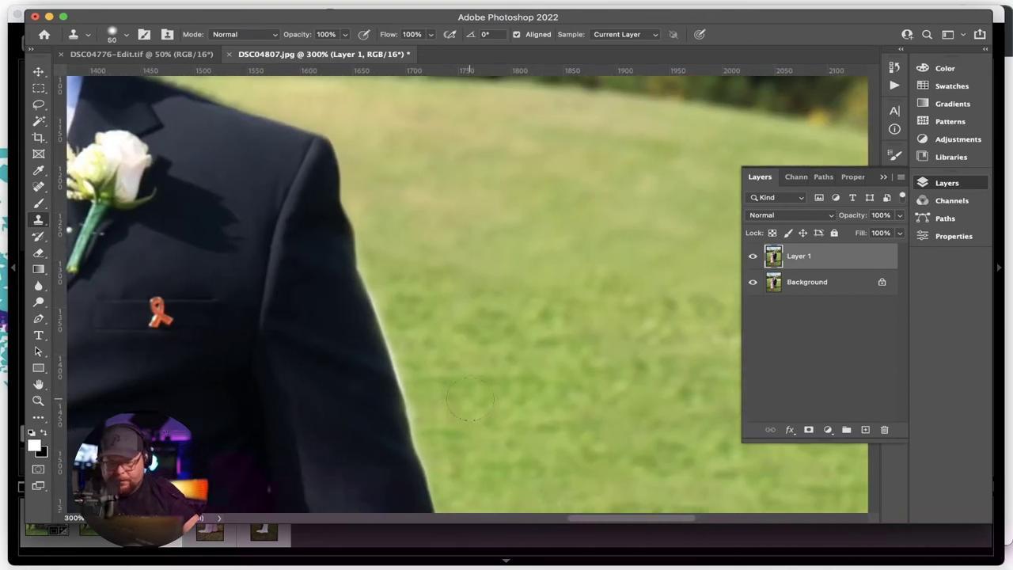
key("bracketleft")
key("bracketleft")
key("bracketleft")
key("bracketleft")
key("bracketleft")
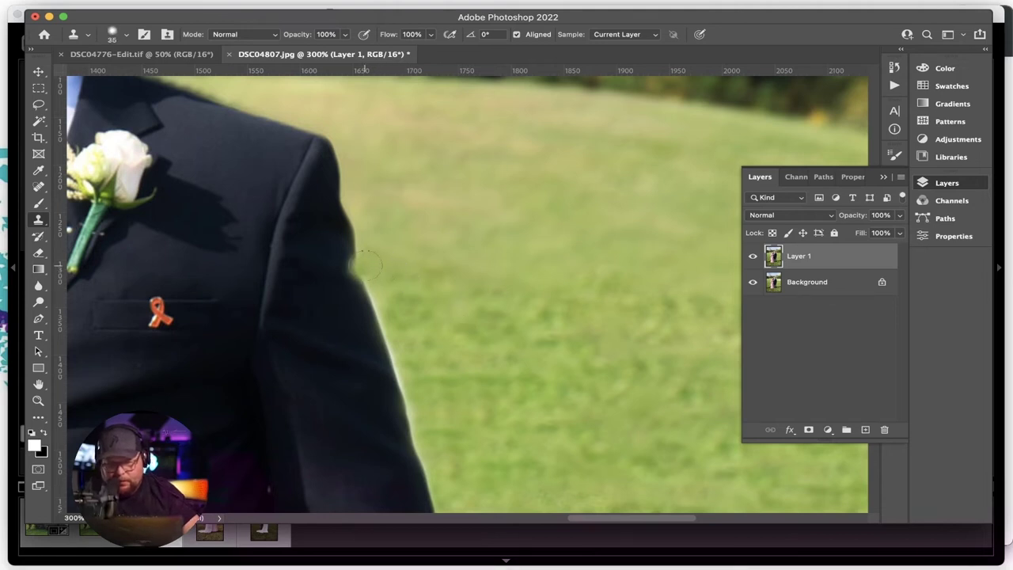
mouse_move(370, 285)
left_mouse_down()
mouse_move(383, 286)
mouse_move(404, 336)
mouse_move(400, 376)
mouse_move(424, 411)
left_mouse_up()
- Compare the full portrait before and after retouching by toggling the visibility of Layer 1
key("super+0")
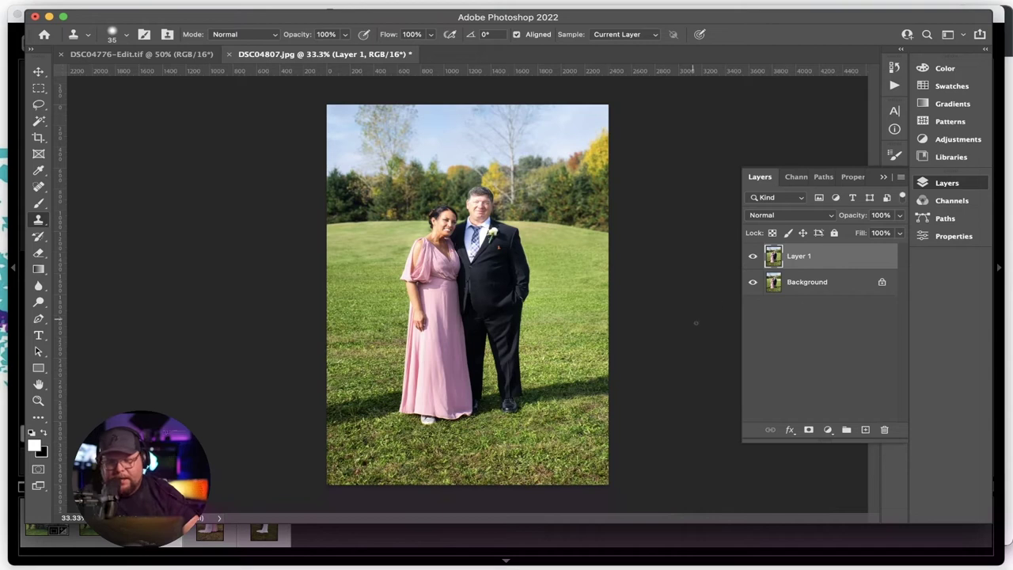
left_click(752, 258)
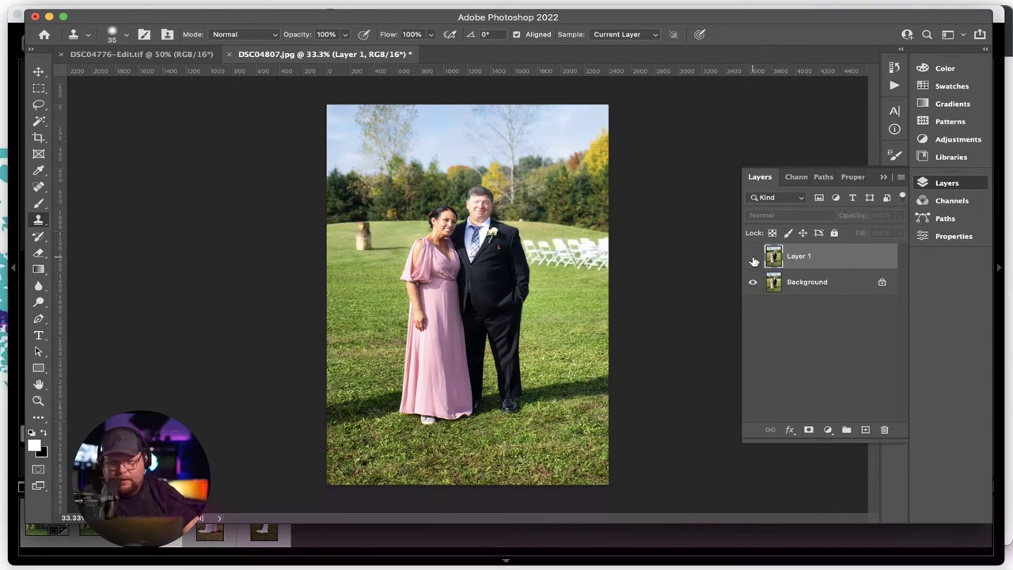
left_click(753, 259)
left_click(752, 259)
left_click(752, 259)
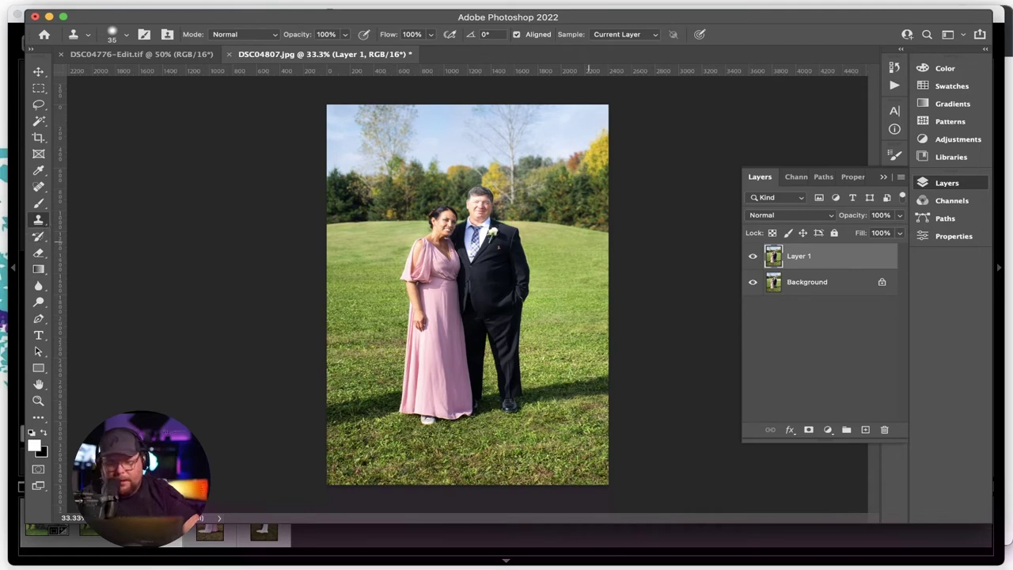
left_click(752, 259)
left_click(752, 259)
left_click(752, 259)
left_click(752, 259)
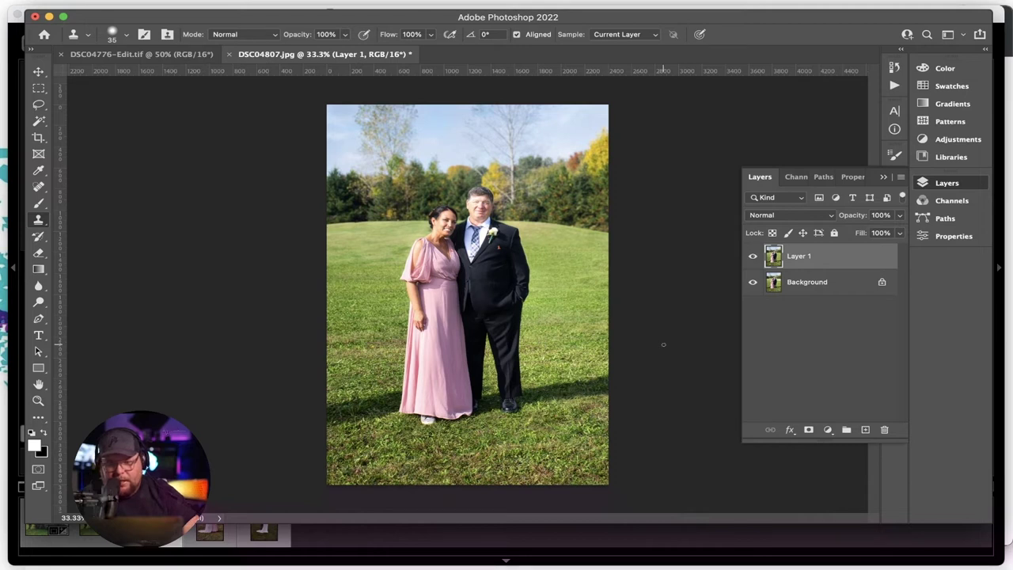
left_click(753, 257)
left_click(753, 257)
left_click(753, 257)
left_click(753, 257)
left_click(753, 257)
left_click(754, 257)
- Save the retouched portrait and switch to Lightroom Classic with the edited copy DSC04807-Edit.tif
key("super+s")
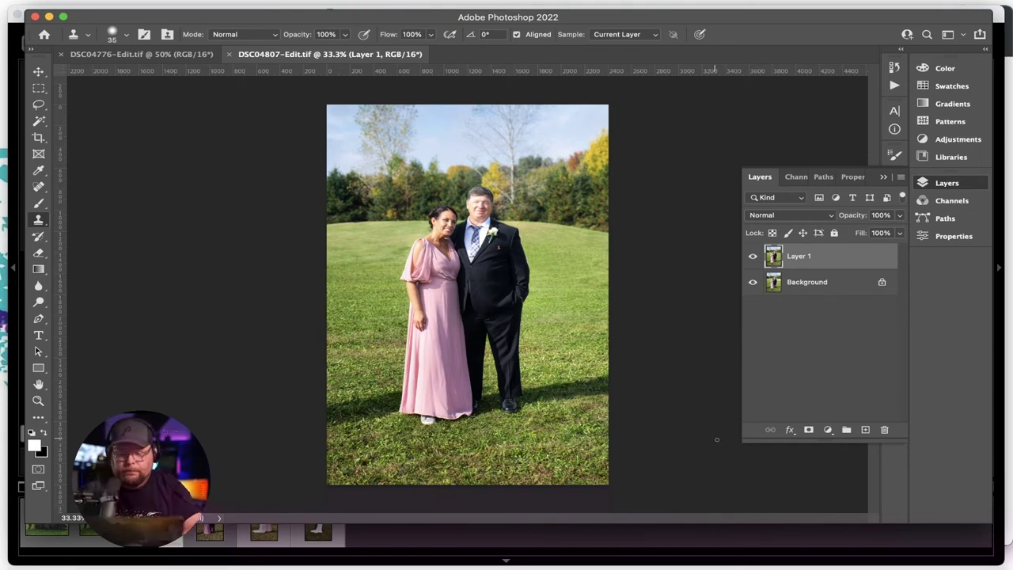
left_click(418, 537)
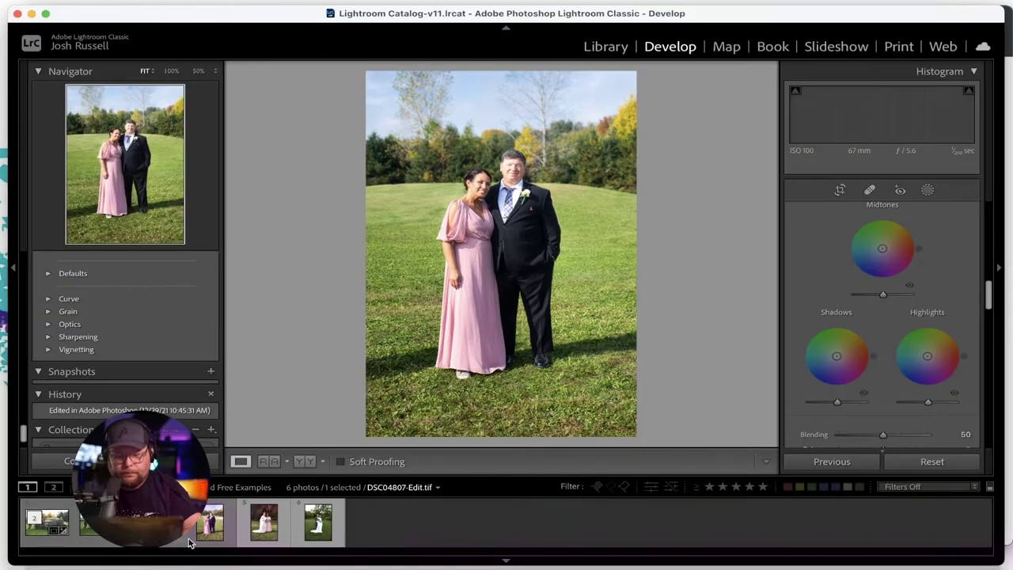
- Crop DSC04807-Edit.tif tighter around the couple, keeping the original aspect ratio and trimming away sky and foreground grass
left_click(210, 532, "super")
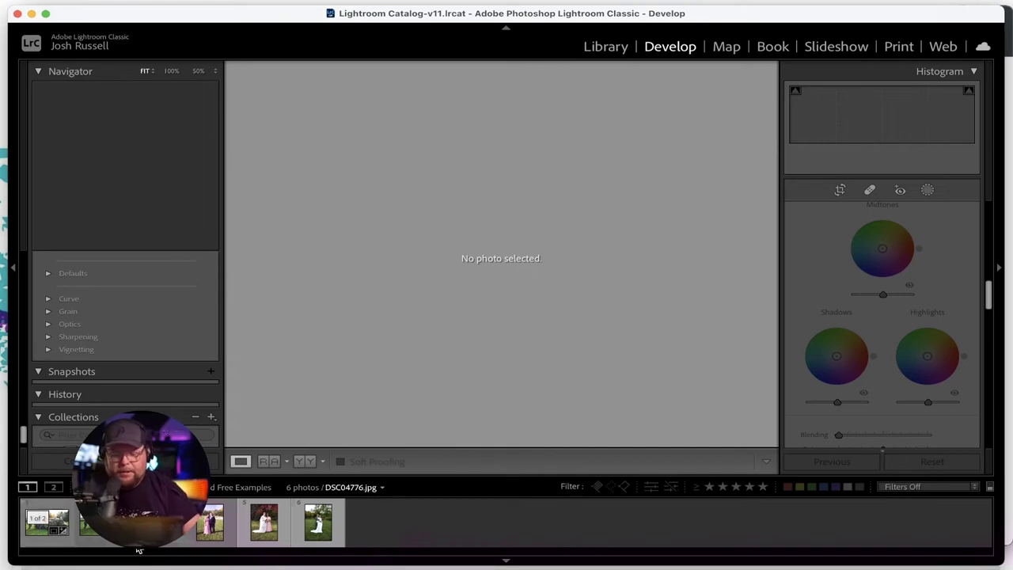
left_click(840, 191)
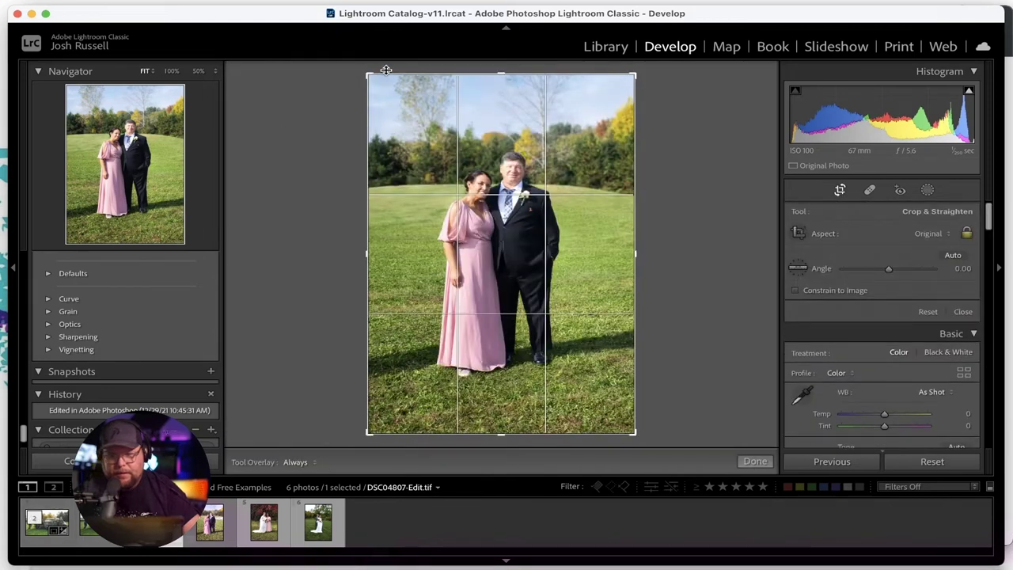
left_click_drag(367, 74, 399, 119)
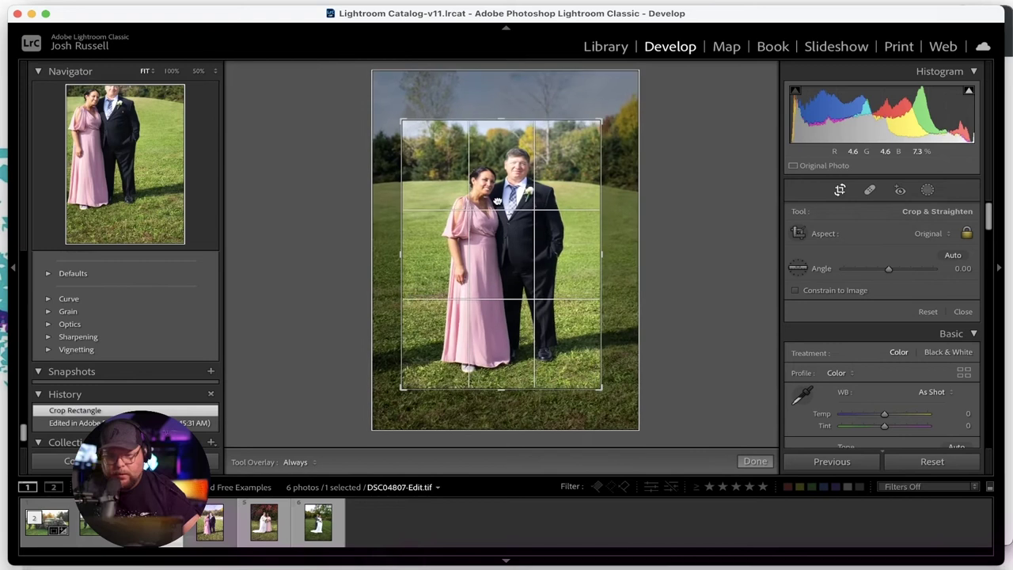
key("Return")
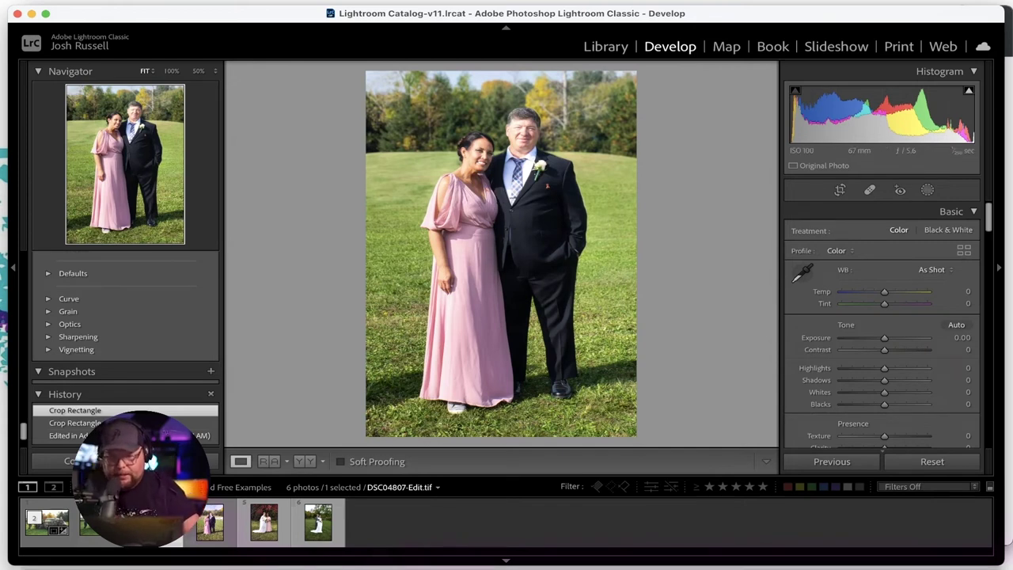
- Switch to Safari and look through the Pixieset wedding gallery from the original couple portrait down to the bridal party group photos
mouse_move(400, 554)
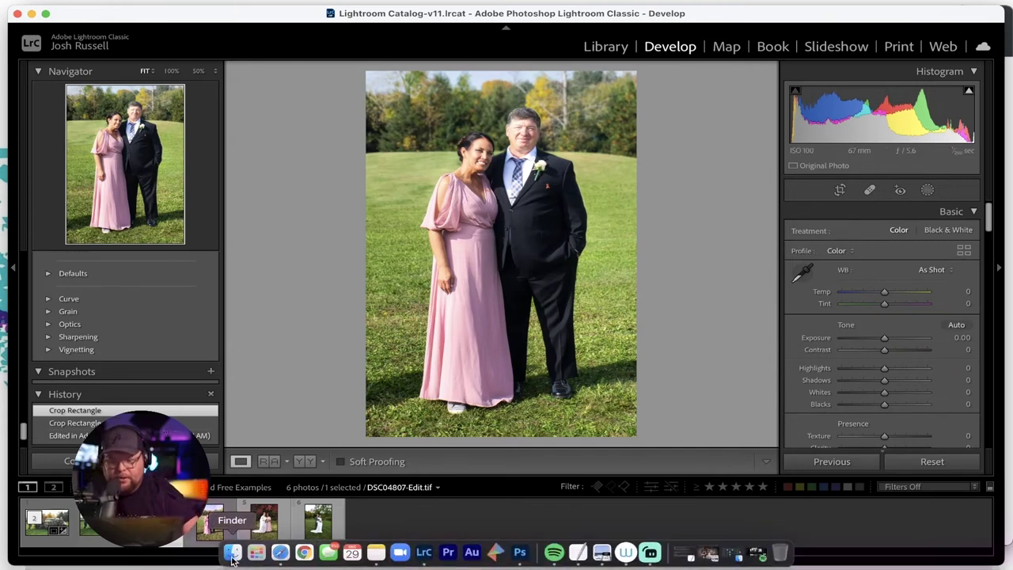
left_click(280, 552)
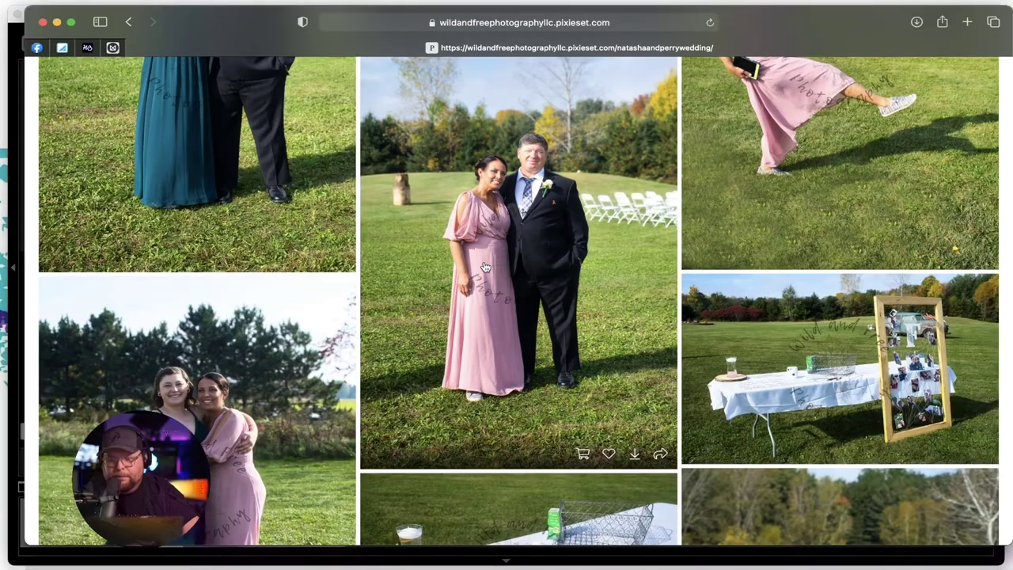
scroll(455, 328, "down", 3)
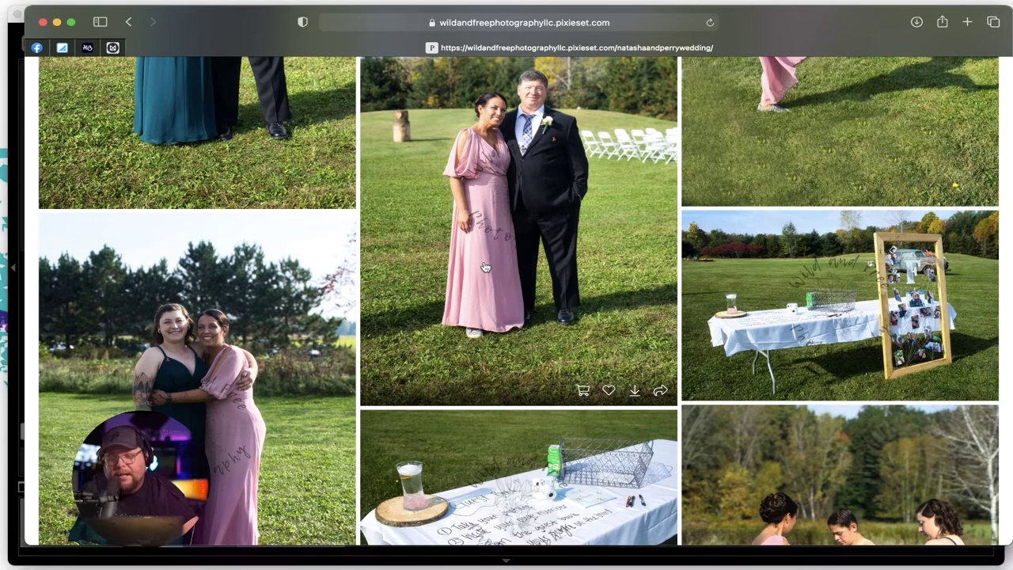
scroll(485, 266, "down", 5)
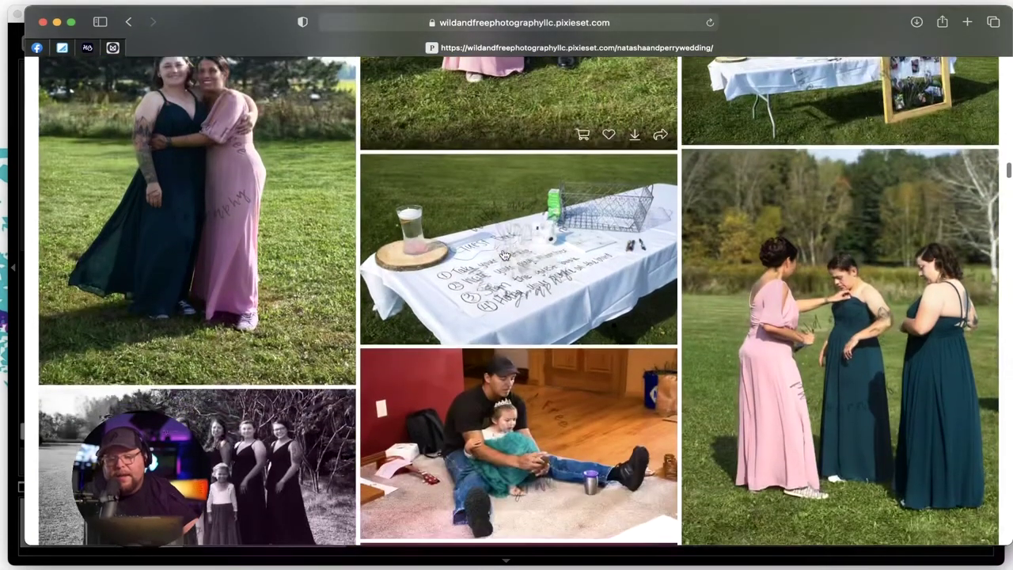
scroll(504, 255, "up", 2)
scroll(504, 255, "down", 4)
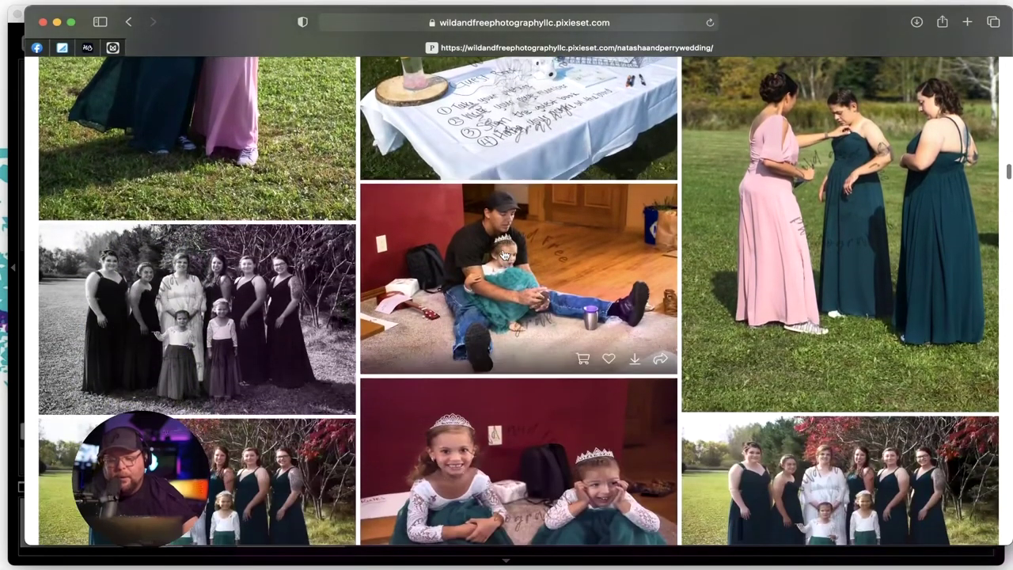
scroll(504, 254, "down", 5)
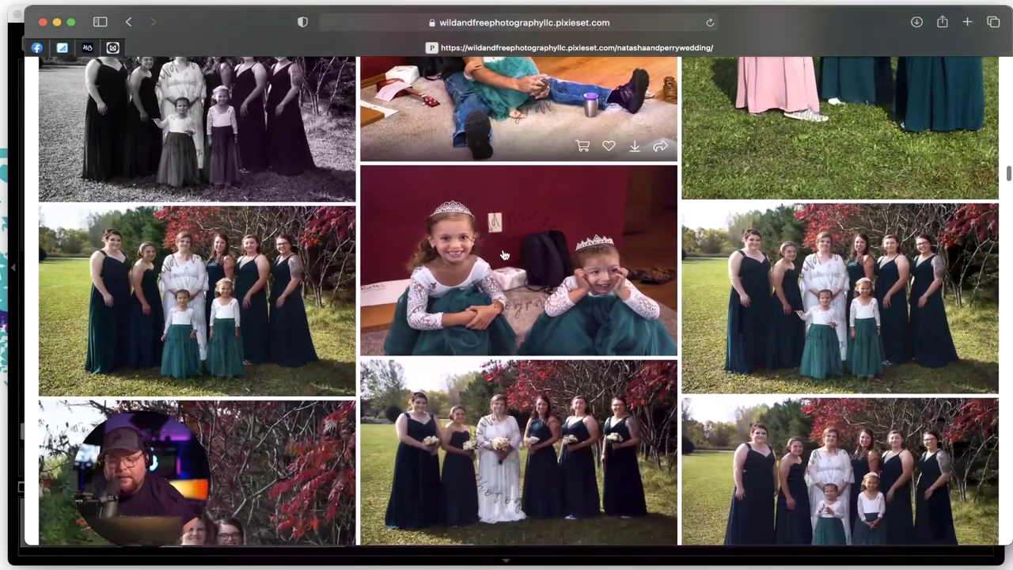
- Examine the gallery's portraits of the bride with individual bridesmaids in front of the red-leaved tree
scroll(504, 255, "down", 10)
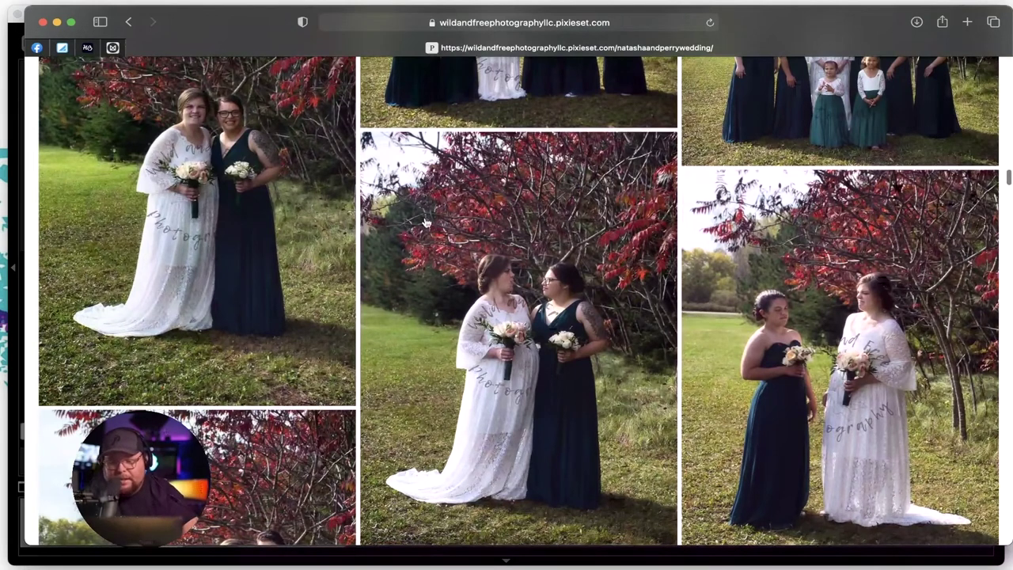
scroll(354, 315, "down", 5)
scroll(355, 315, "down", 5)
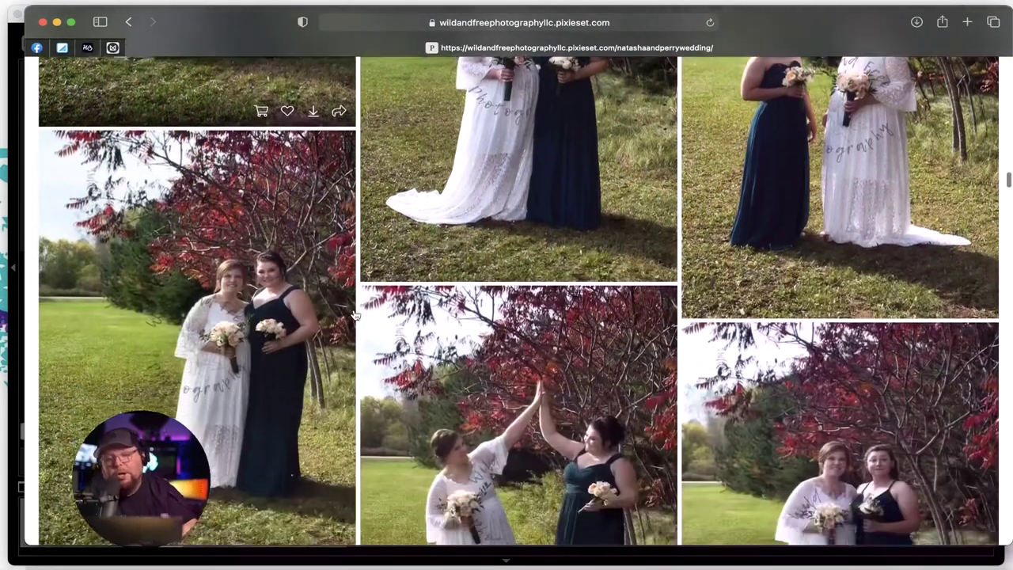
scroll(354, 315, "down", 10)
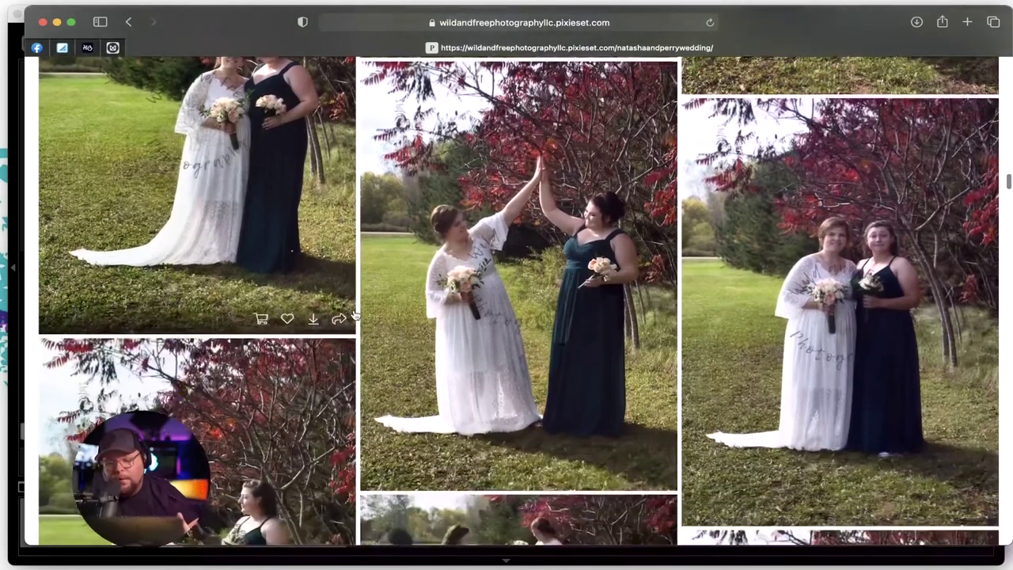
scroll(355, 315, "down", 4)
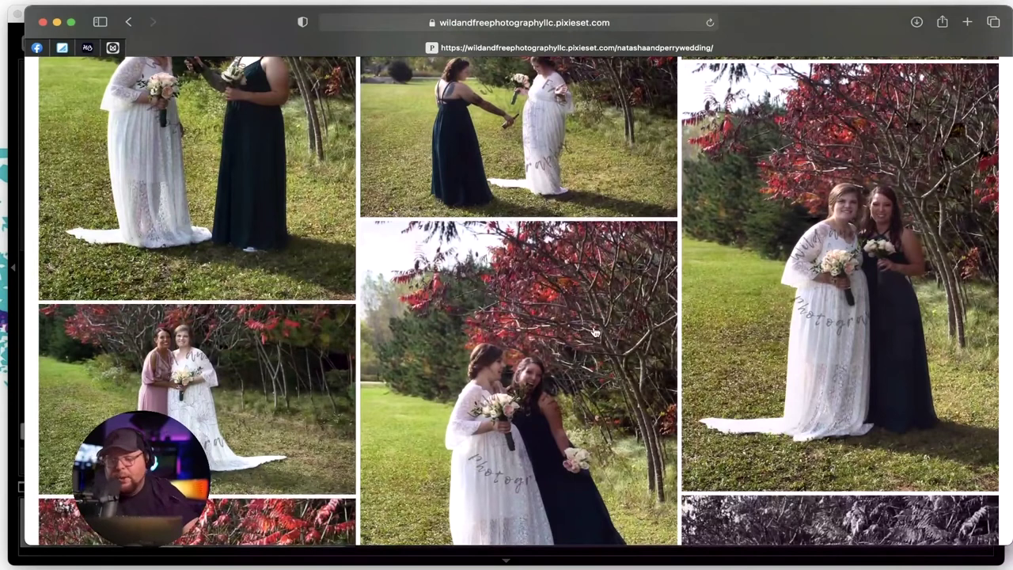
- View the landscape photo of the bride with the woman in the pink dress enlarged, and return to the gallery
mouse_move(249, 397)
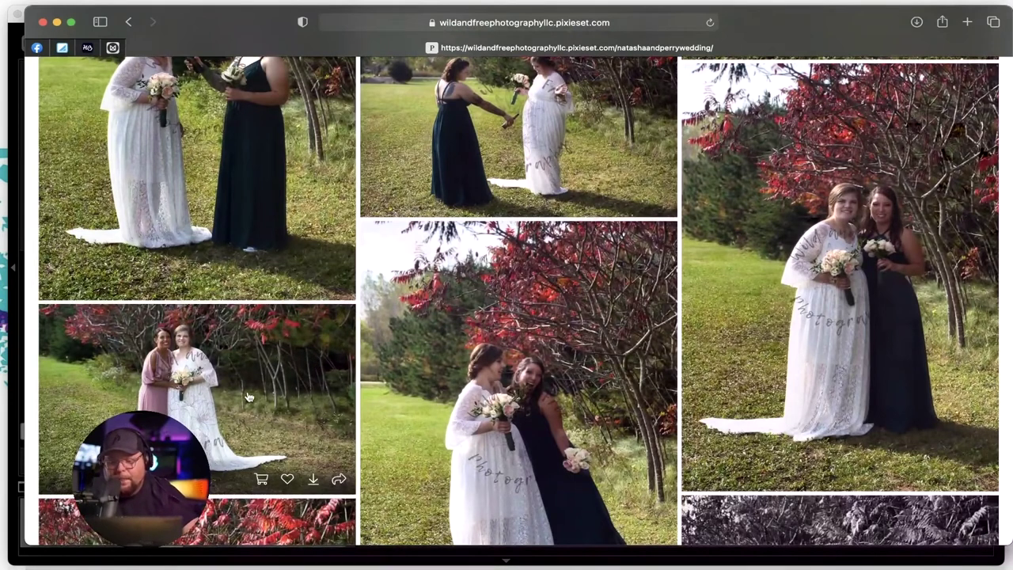
left_click(270, 332)
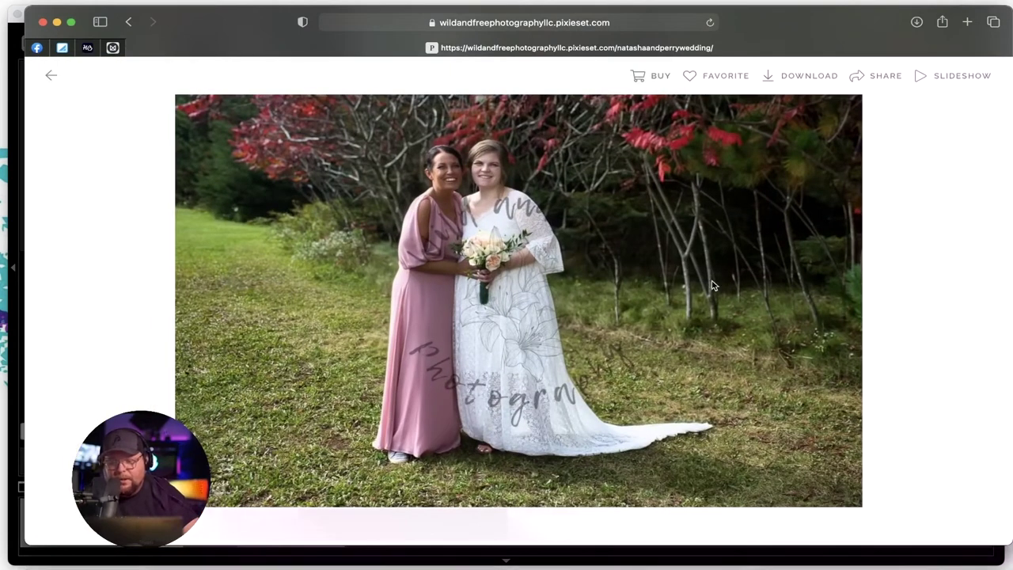
left_click(49, 78)
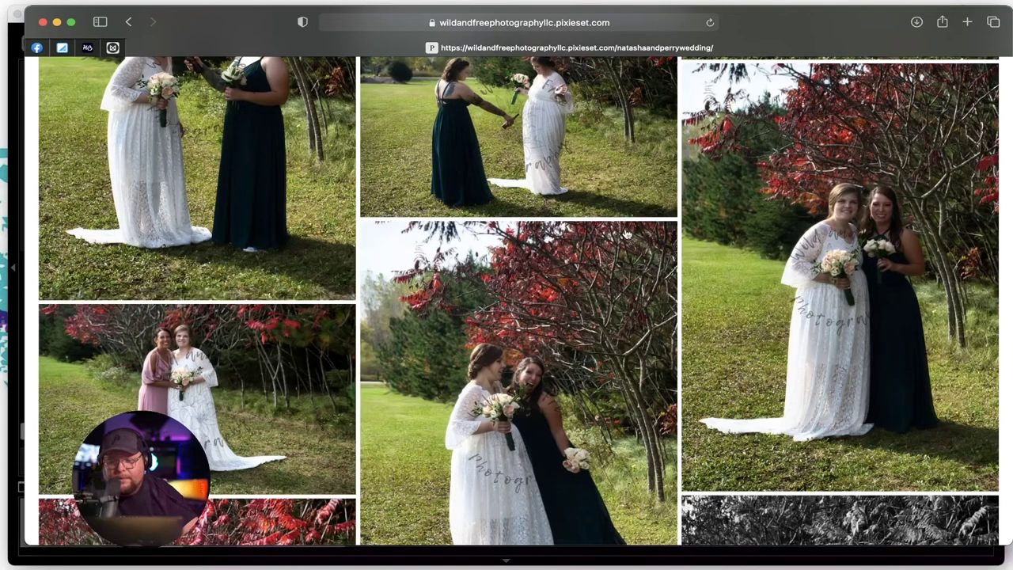
- Look further through the gallery past the black-and-white portrait to the flower girl and bouquet photos
scroll(626, 235, "down", 5)
scroll(626, 234, "down", 1)
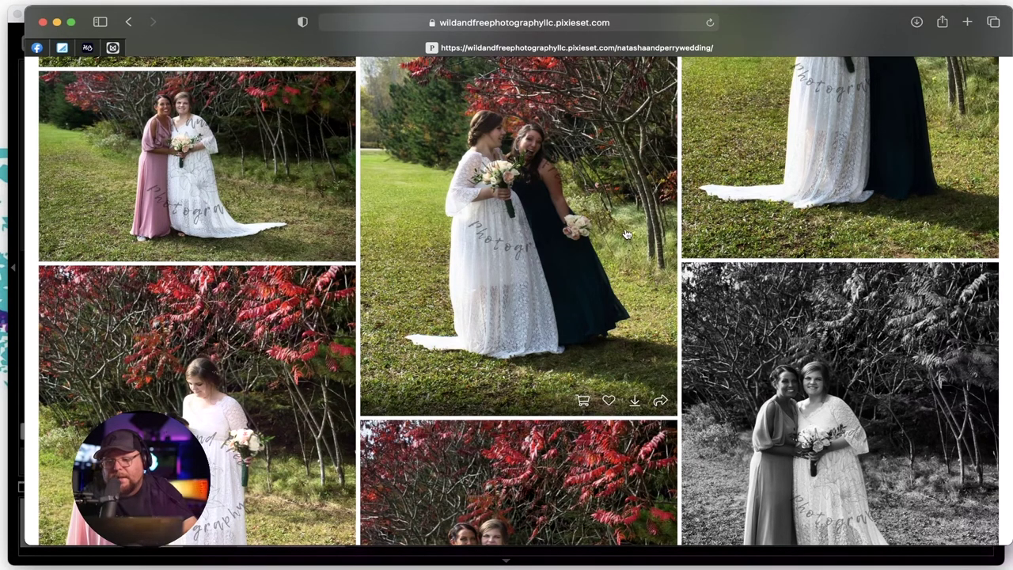
scroll(625, 234, "down", 8)
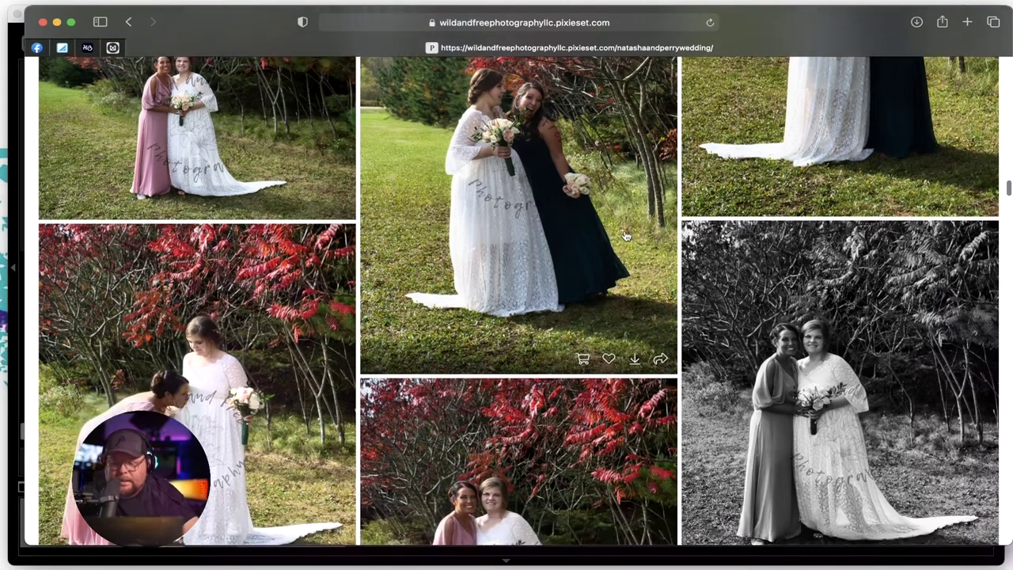
scroll(625, 236, "down", 6)
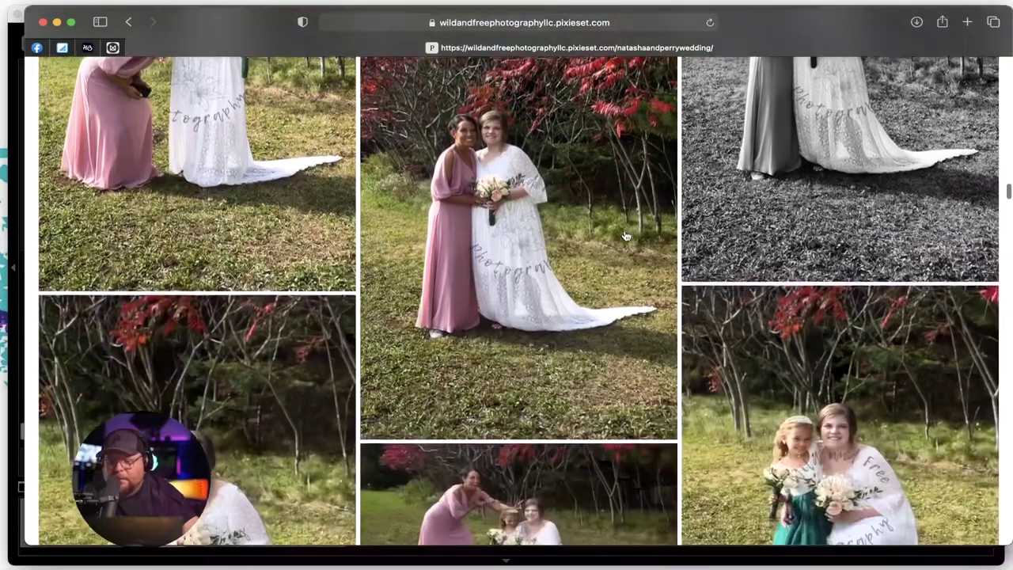
scroll(625, 235, "down", 5)
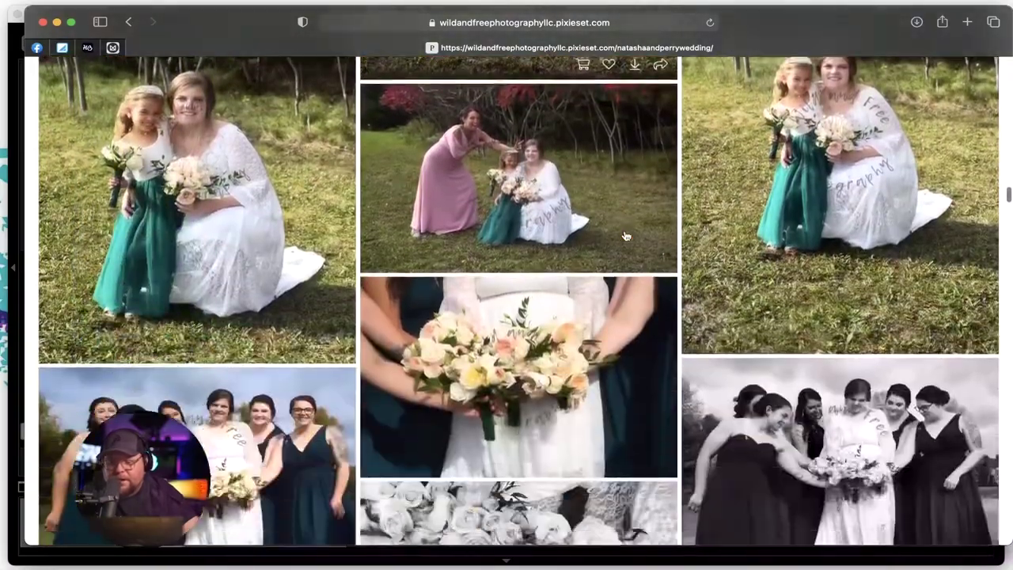
- Go back over the bridesmaid portraits by the red-leaved tree and compare their lighting and color
scroll(625, 236, "up", 20)
scroll(625, 236, "down", 15)
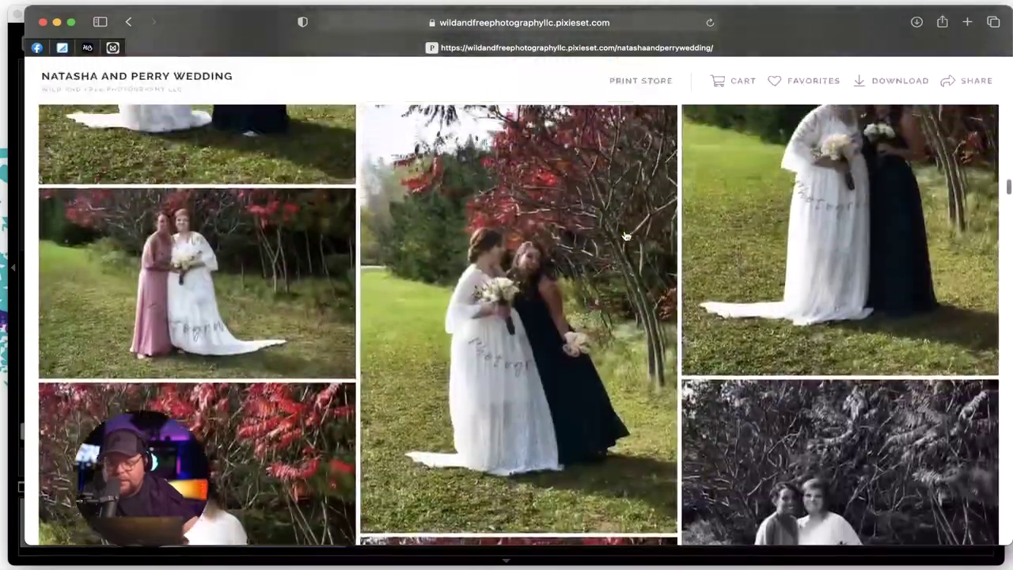
scroll(625, 236, "down", 15)
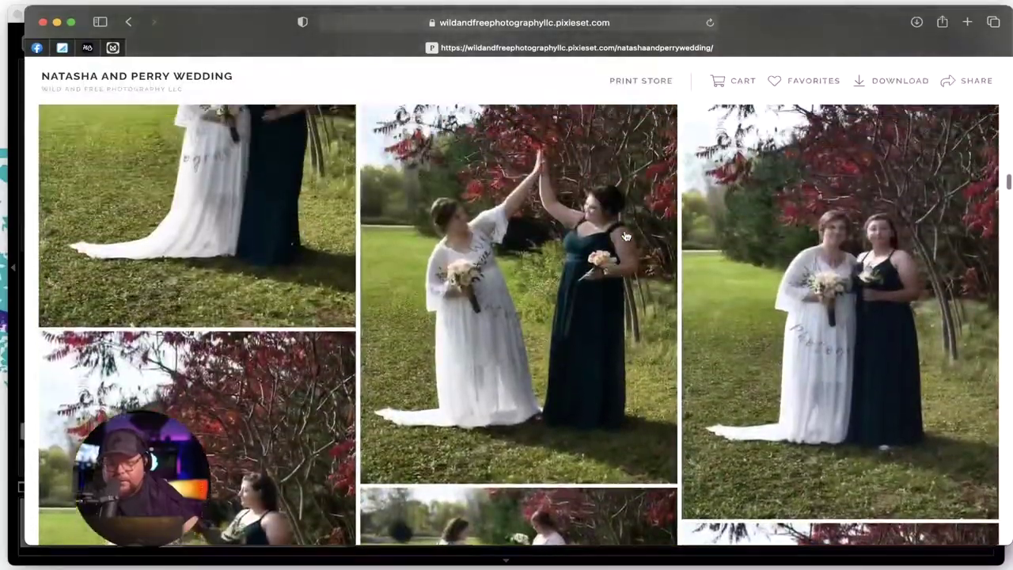
scroll(625, 236, "up", 2)
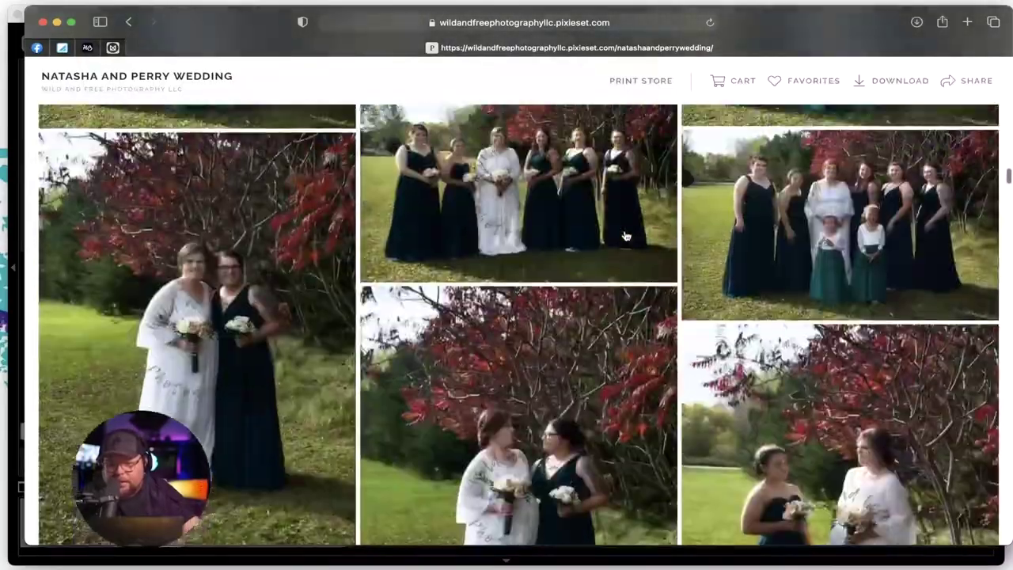
scroll(625, 235, "down", 15)
scroll(625, 235, "down", 6)
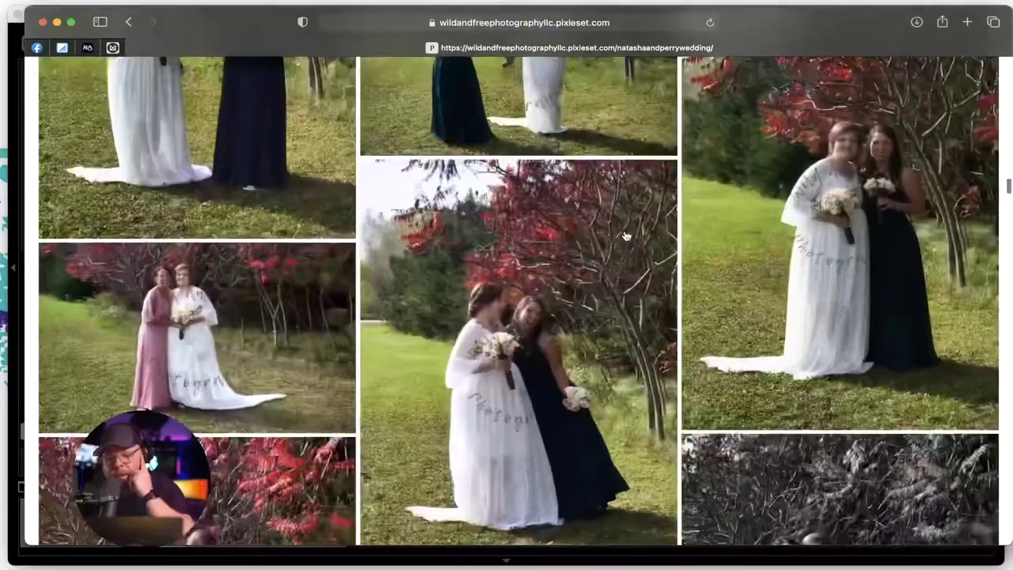
scroll(624, 235, "up", 2)
scroll(625, 236, "down", 2)
- Examine the bouquet close-ups and the color and black-and-white versions of the bridesmaid group photo
scroll(625, 236, "down", 15)
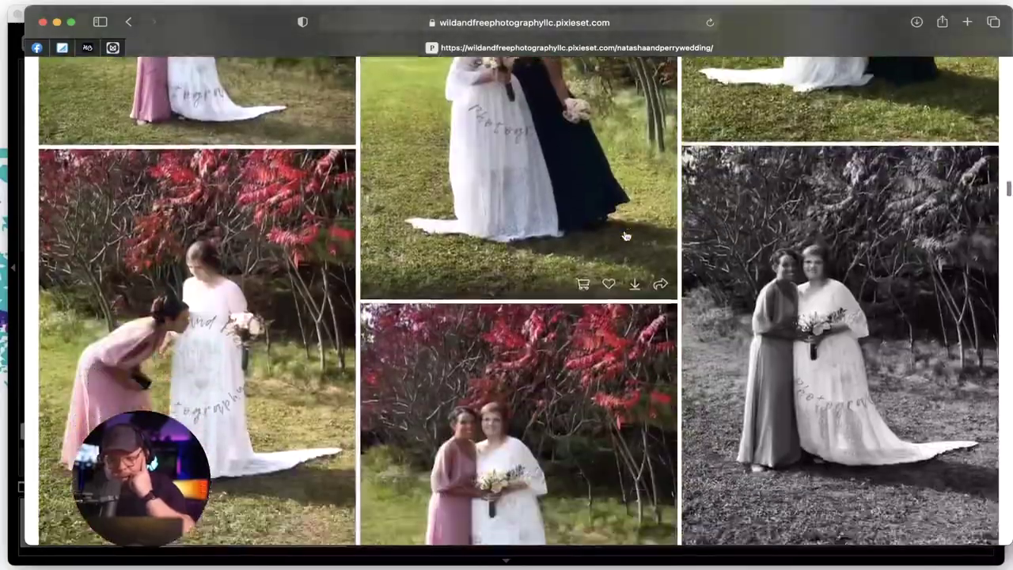
scroll(625, 236, "down", 15)
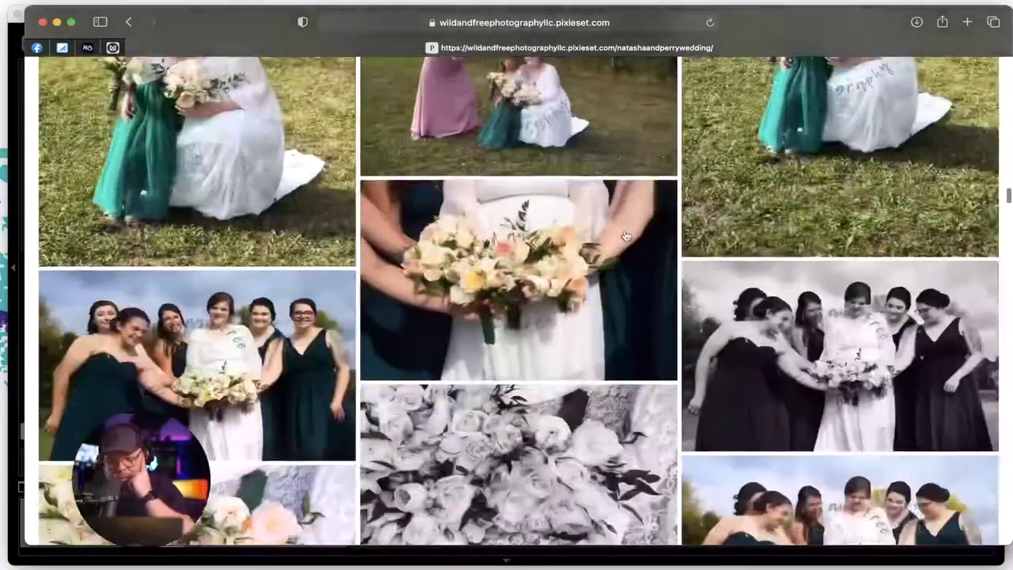
scroll(625, 236, "down", 2)
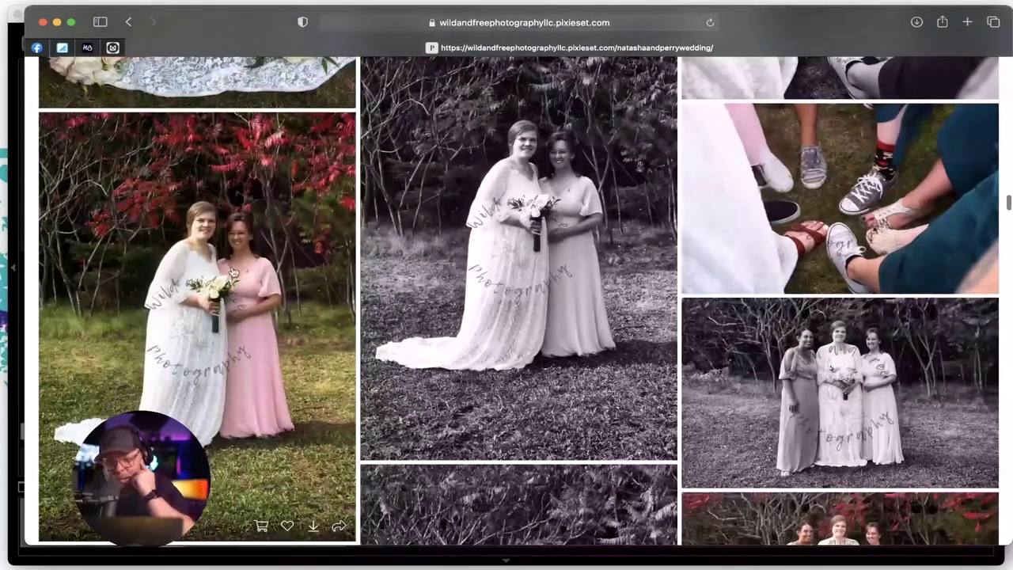
scroll(232, 271, "up", 10)
scroll(232, 272, "down", 3)
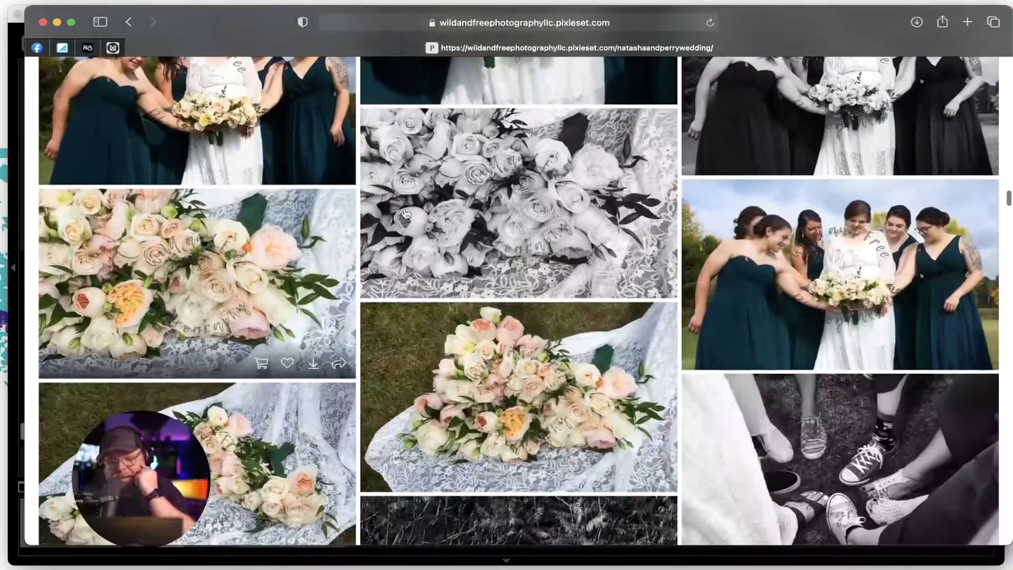
scroll(356, 238, "up", 4)
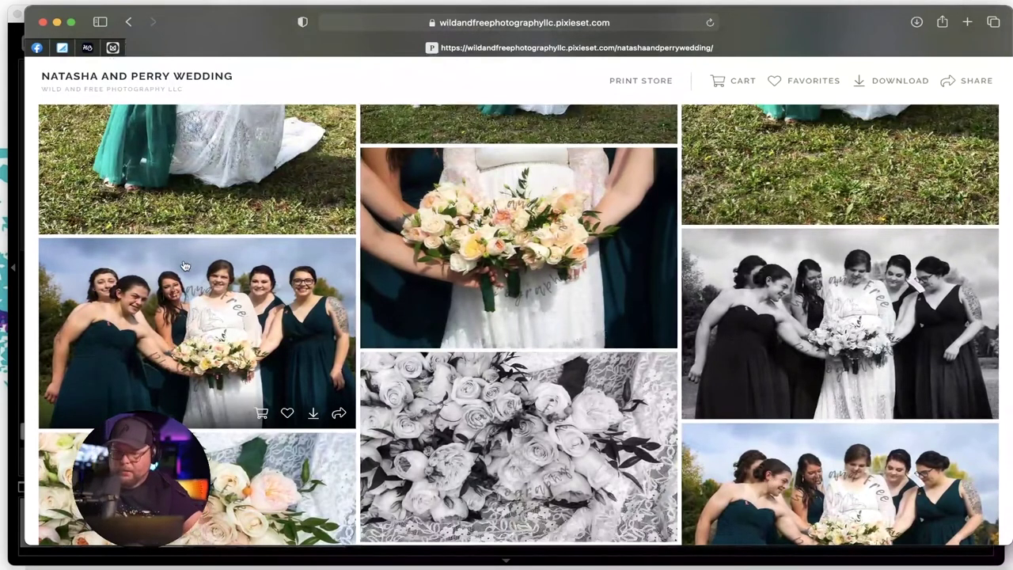
scroll(383, 296, "down", 5)
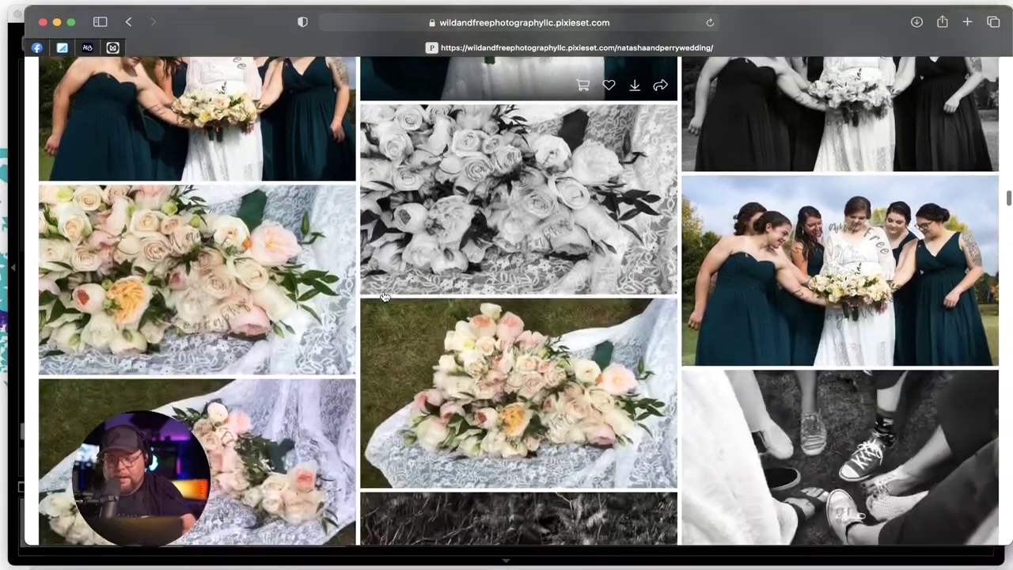
- View the color portrait of the bride beside the woman in the light pink short-sleeved dress enlarged, and return to the gallery
scroll(384, 296, "down", 10)
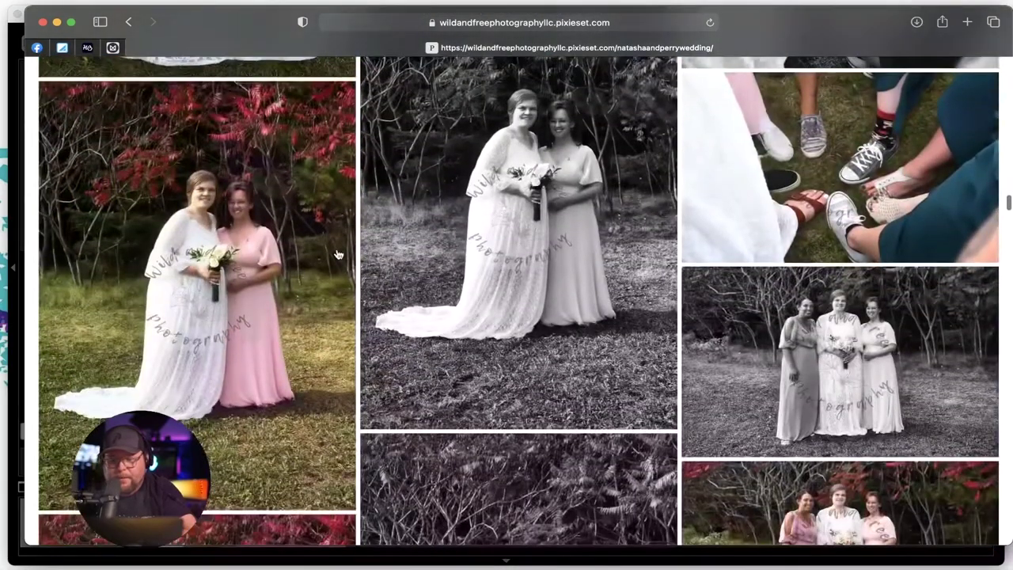
scroll(269, 240, "down", 4)
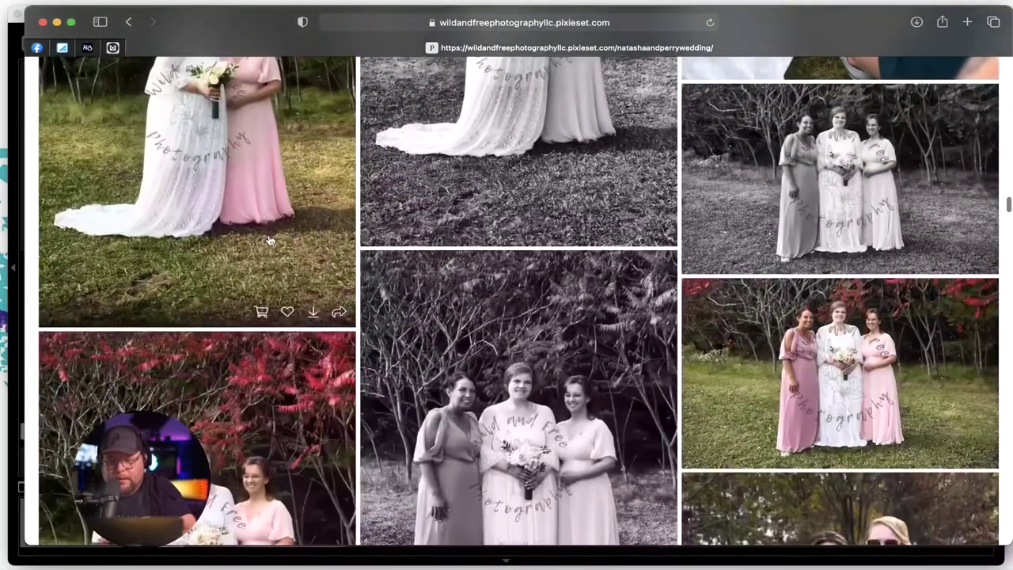
scroll(226, 158, "up", 2)
left_click(227, 158)
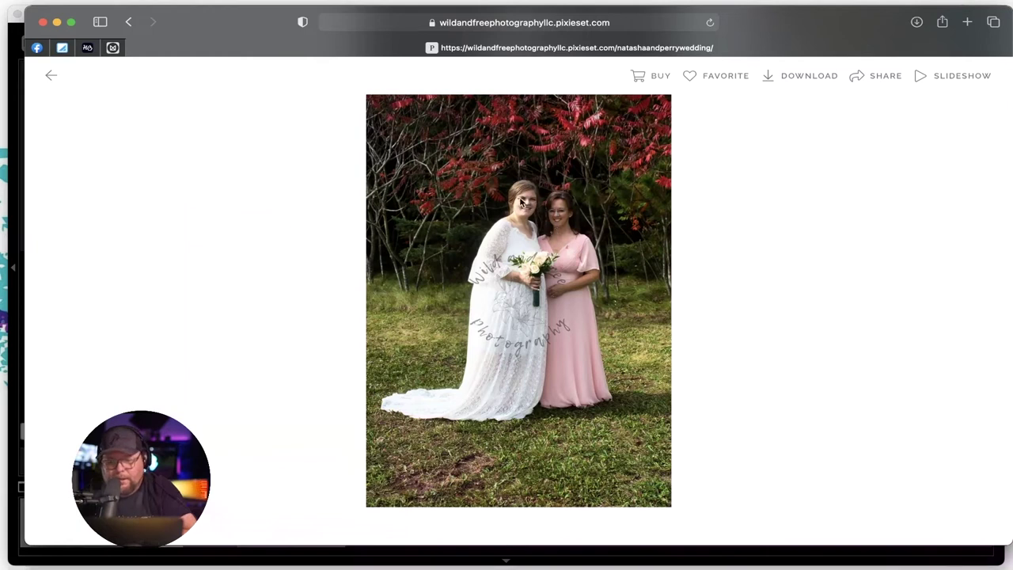
left_click(53, 76)
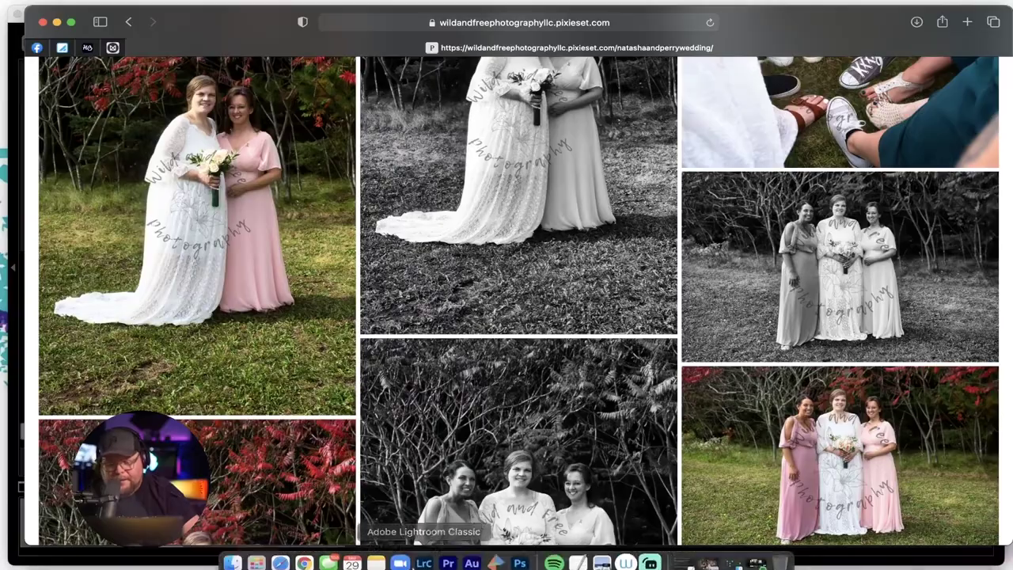
- Switch to Lightroom Classic and set the outdoor two-woman portrait's Shadows to +54, Highlights to -22 and Whites to -48
left_click(421, 558)
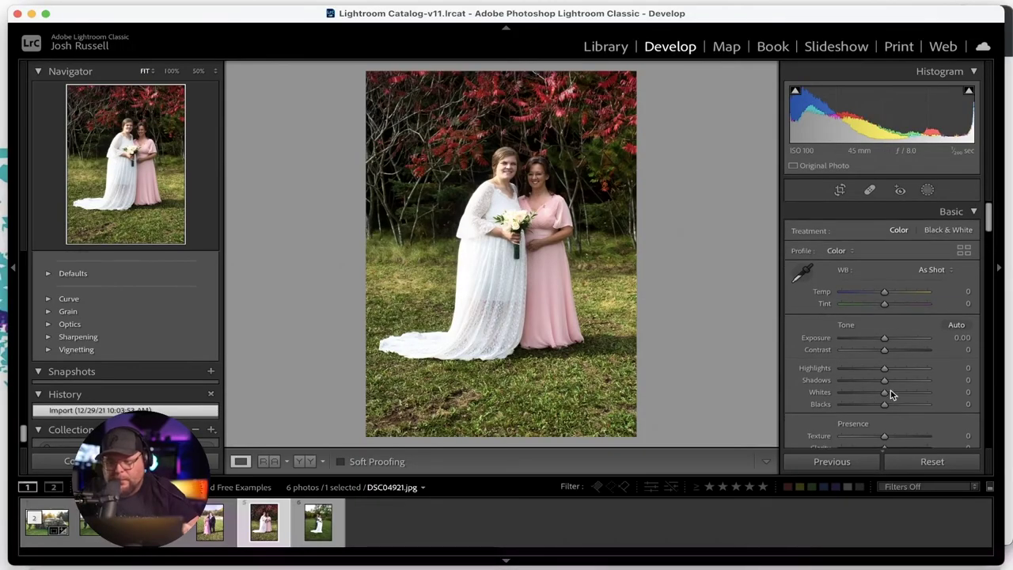
left_click_drag(885, 381, 910, 386)
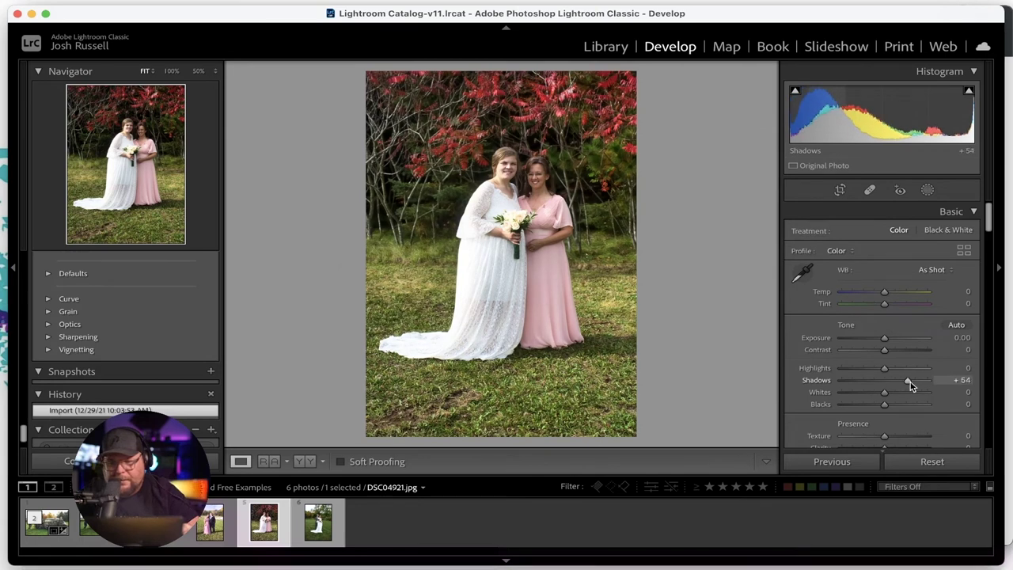
left_click_drag(884, 367, 865, 395)
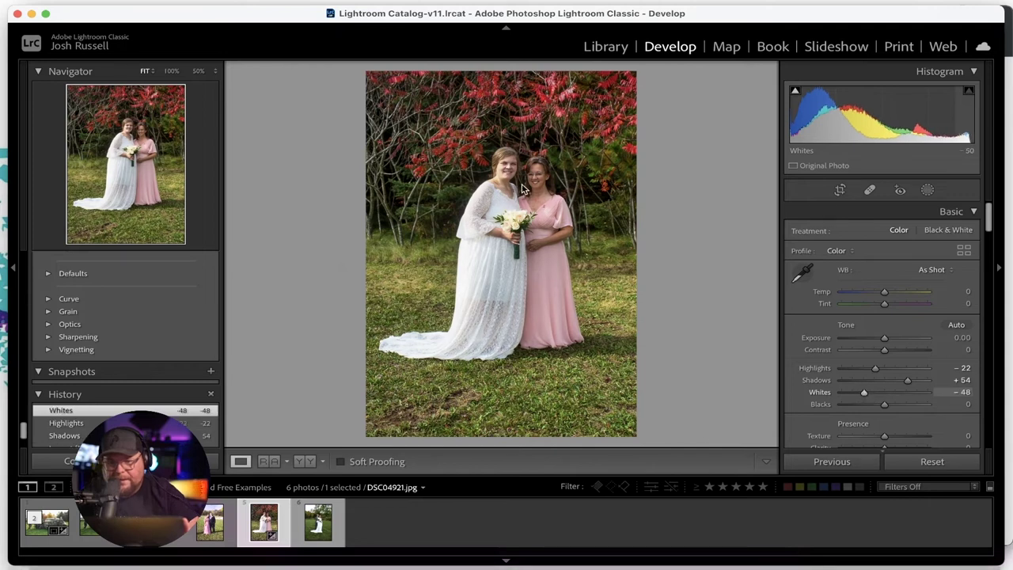
- Brush a size 9 mask over the face and hair of the woman in pink and set its Shadows to 34
left_click(546, 168)
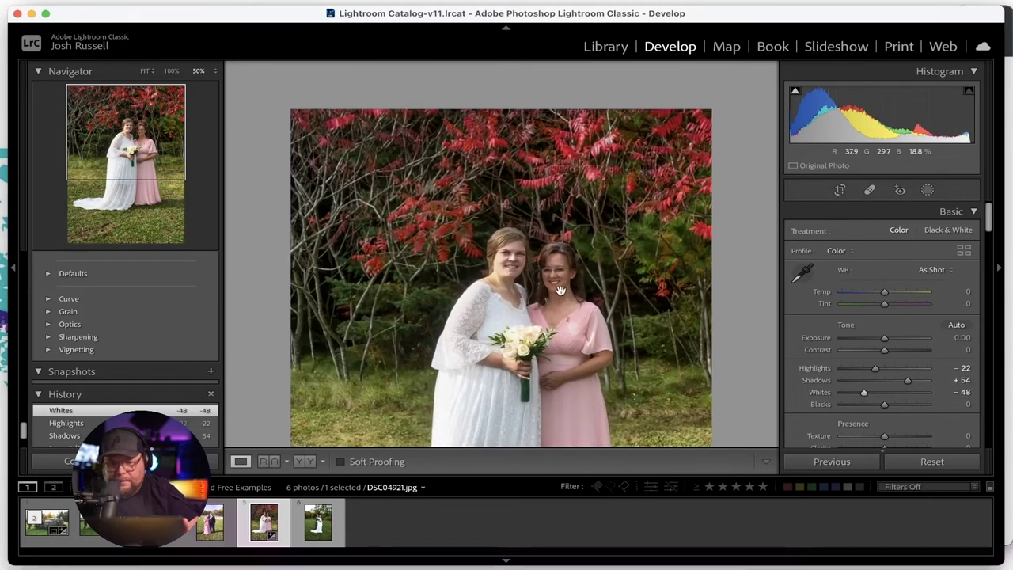
left_click_drag(559, 290, 530, 270)
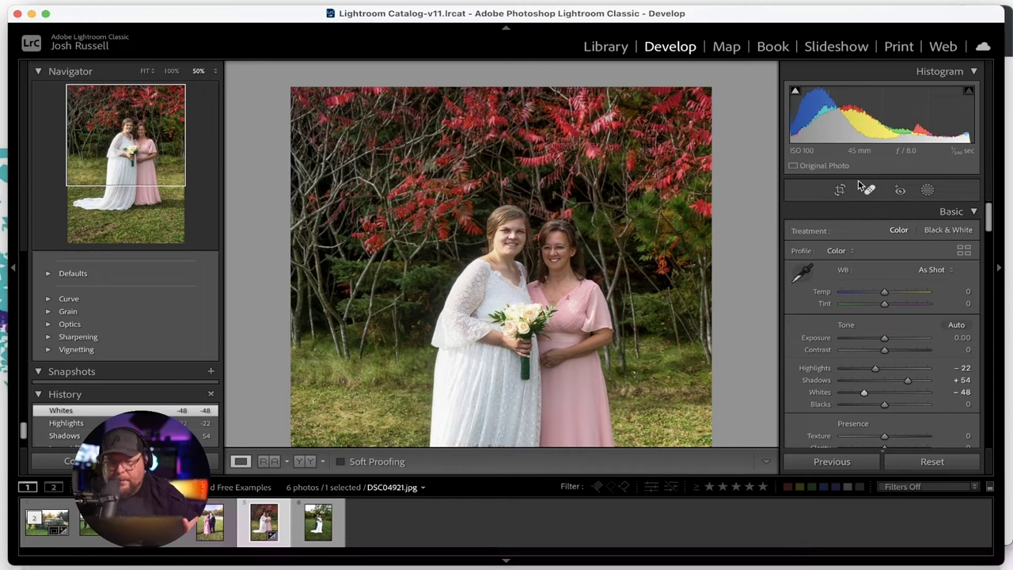
left_click(928, 191)
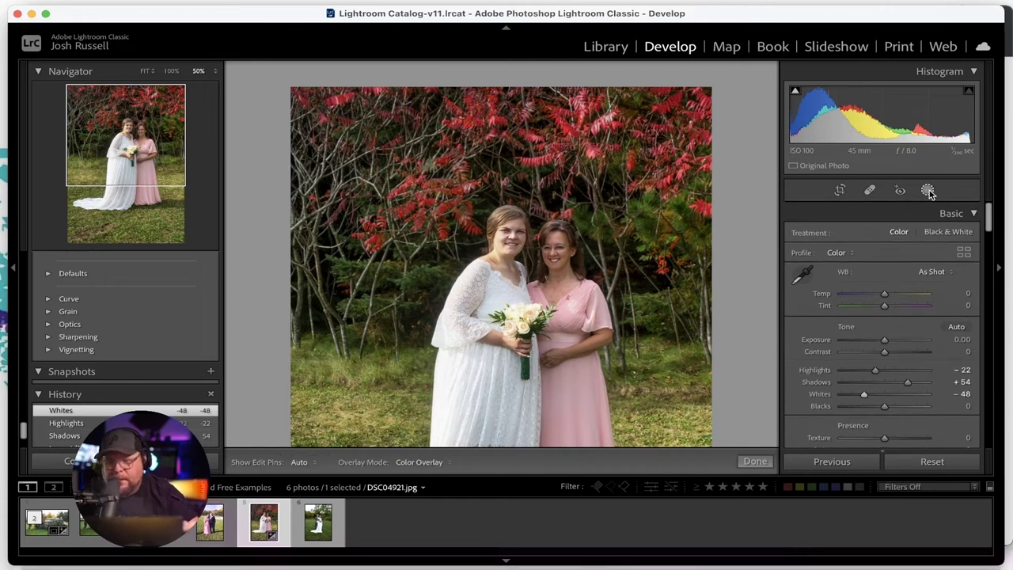
left_click(821, 271)
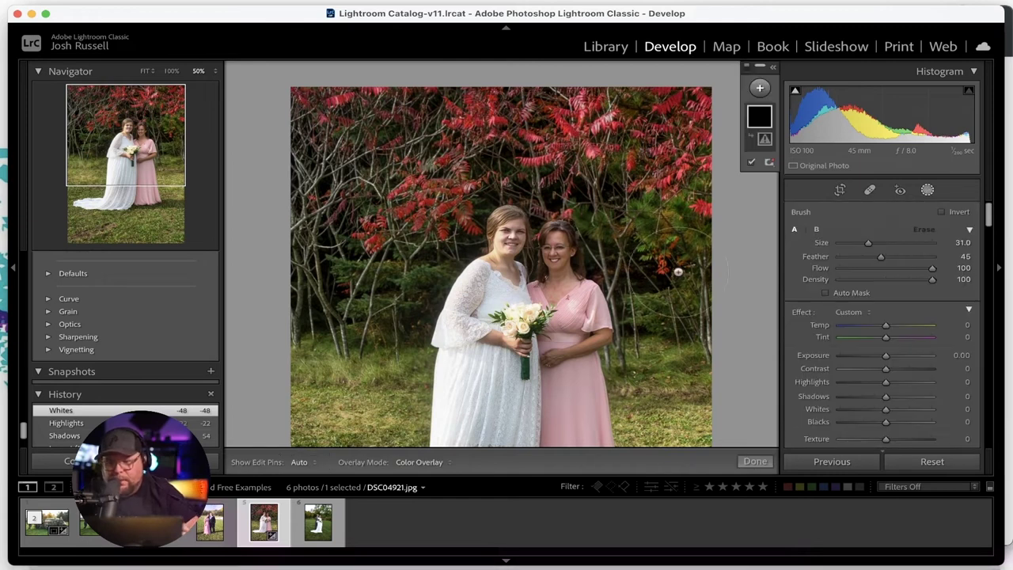
scroll(580, 274, "down", 6)
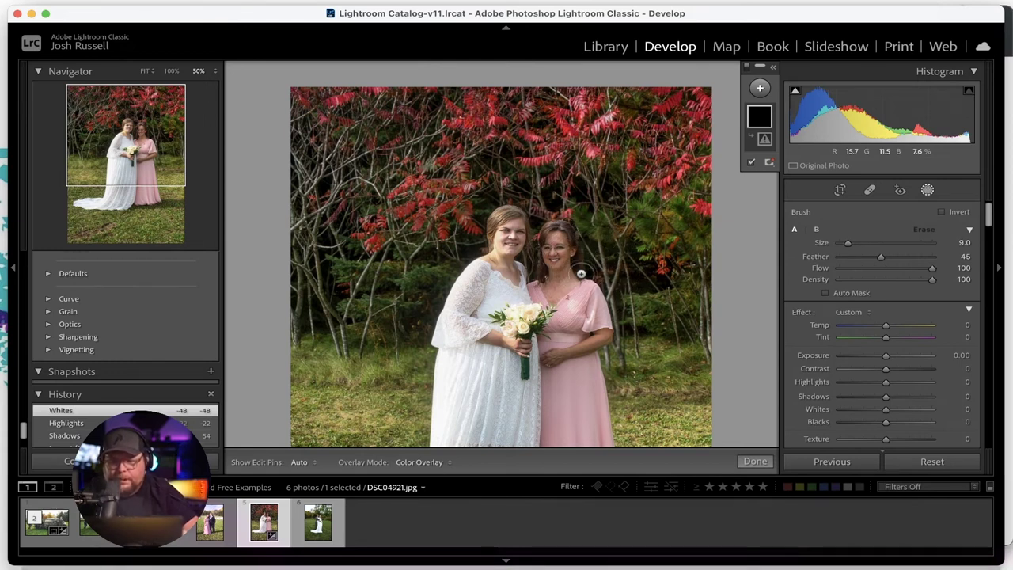
mouse_move(563, 251)
left_mouse_down()
mouse_move(549, 250)
mouse_move(557, 294)
mouse_move(563, 230)
left_mouse_up()
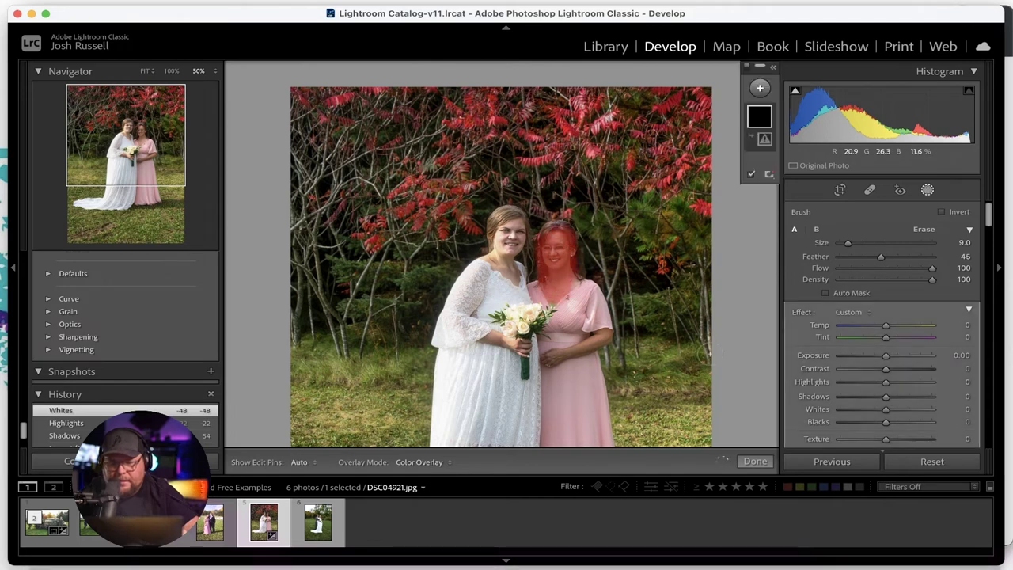
mouse_move(886, 402)
left_mouse_down()
mouse_move(924, 398)
mouse_move(902, 398)
left_mouse_up()
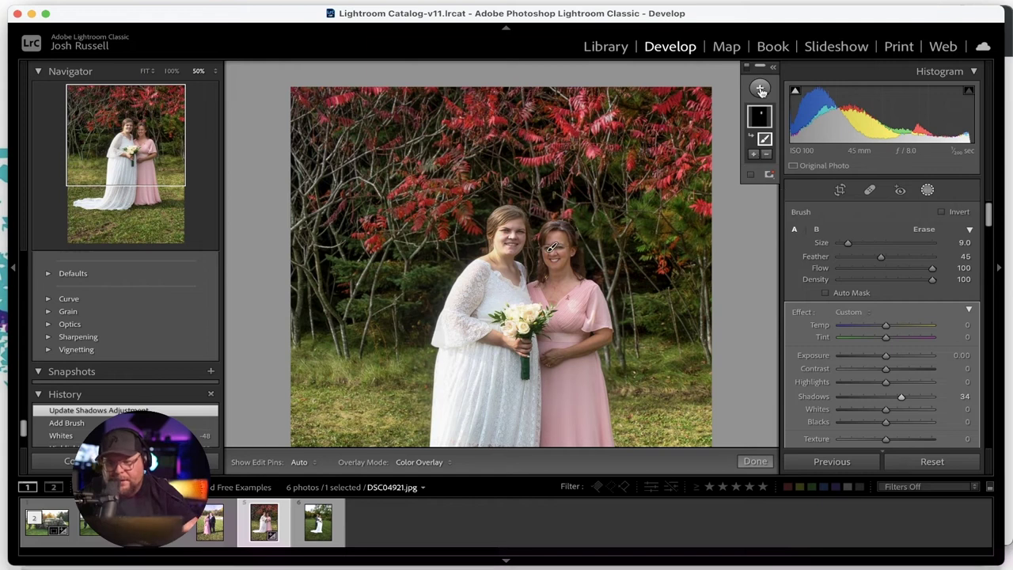
- Add a second brush mask, size 7, over the bride's face with Shadows at -9 and Highlights at -29, and finish masking
left_click(759, 88)
left_click(769, 152)
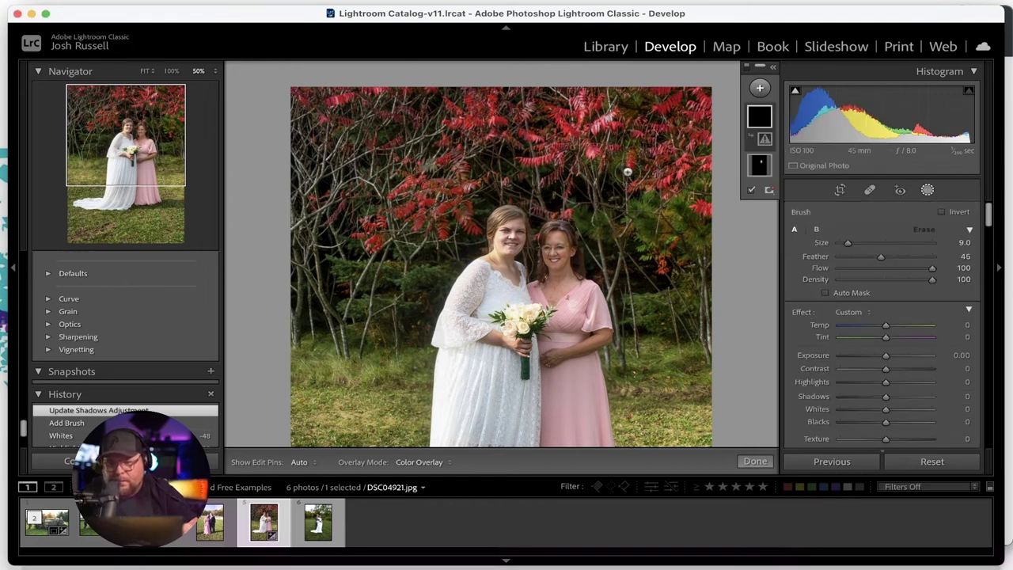
key("bracketleft")
key("bracketleft")
key("h")
key("alt")
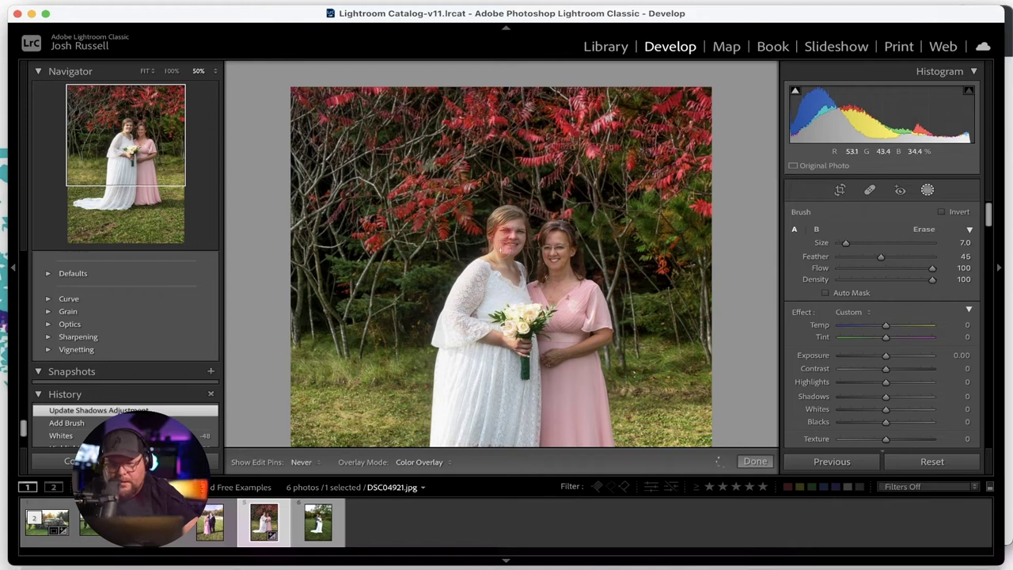
key("h")
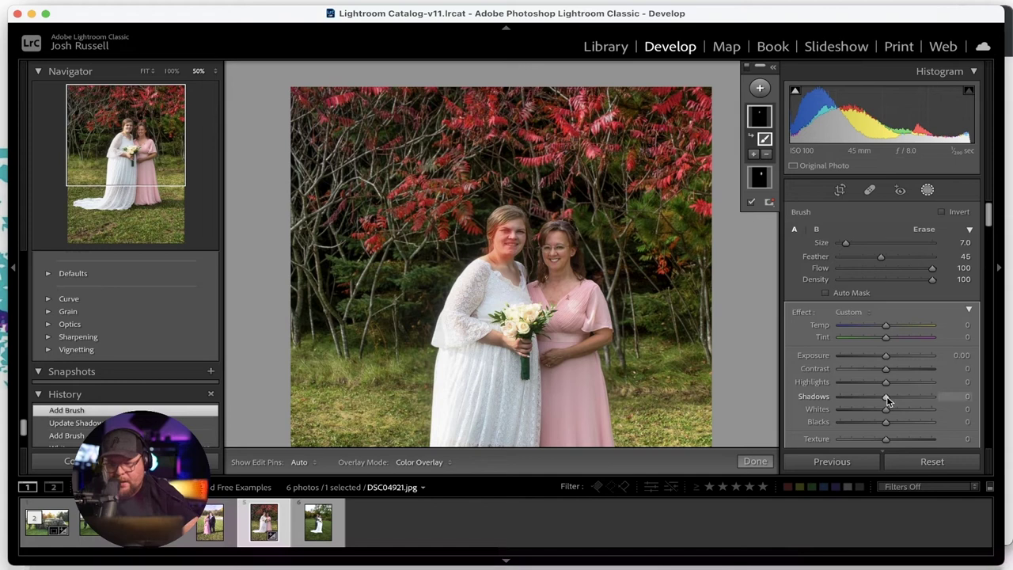
left_click_drag(886, 400, 873, 383)
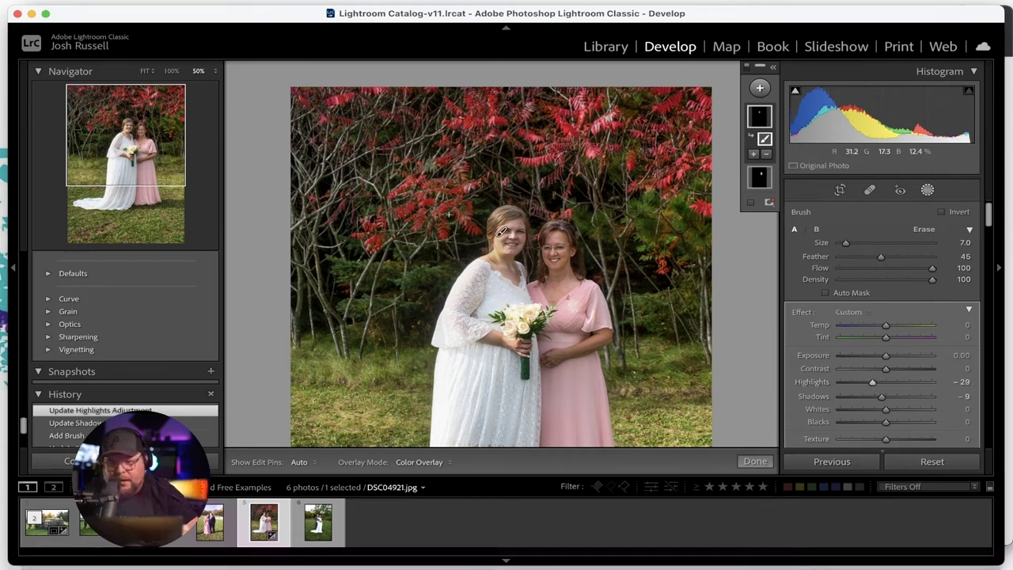
left_click(757, 460)
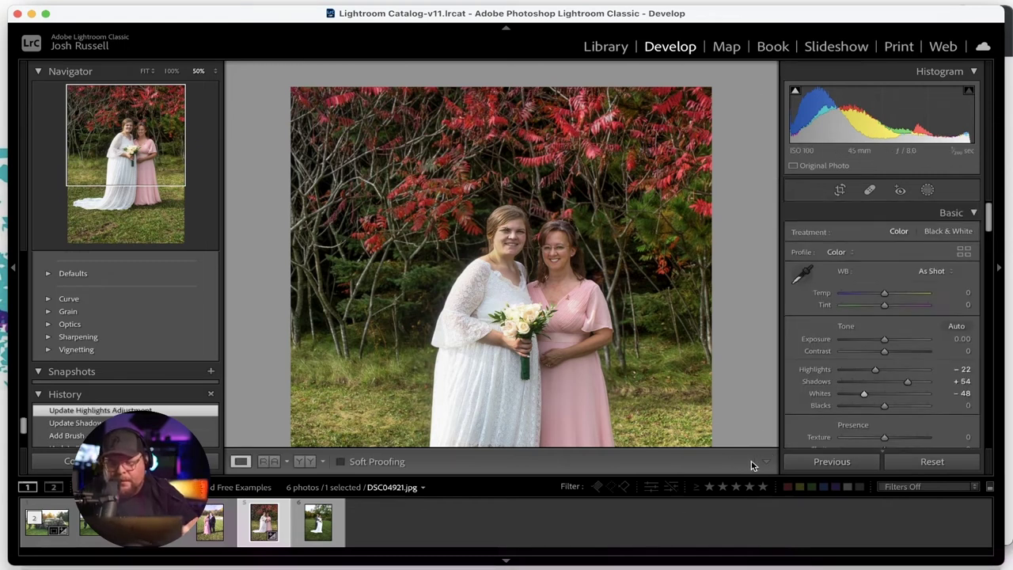
- Compare the whole portrait before and after the tonal and face mask adjustments several times
left_click(488, 335)
key("backslash")
key("backslash")
key("backslash")
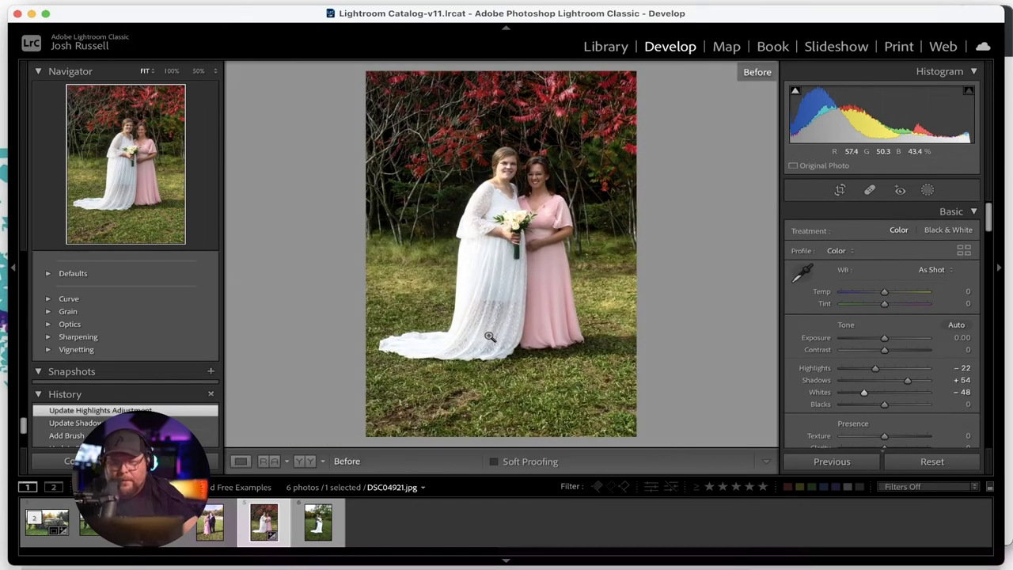
key("backslash")
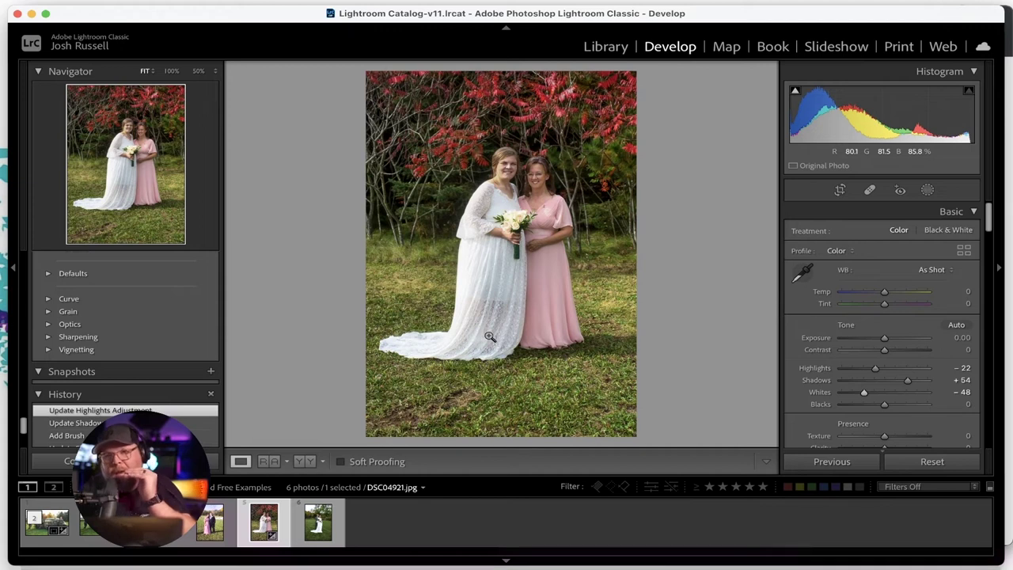
key("backslash")
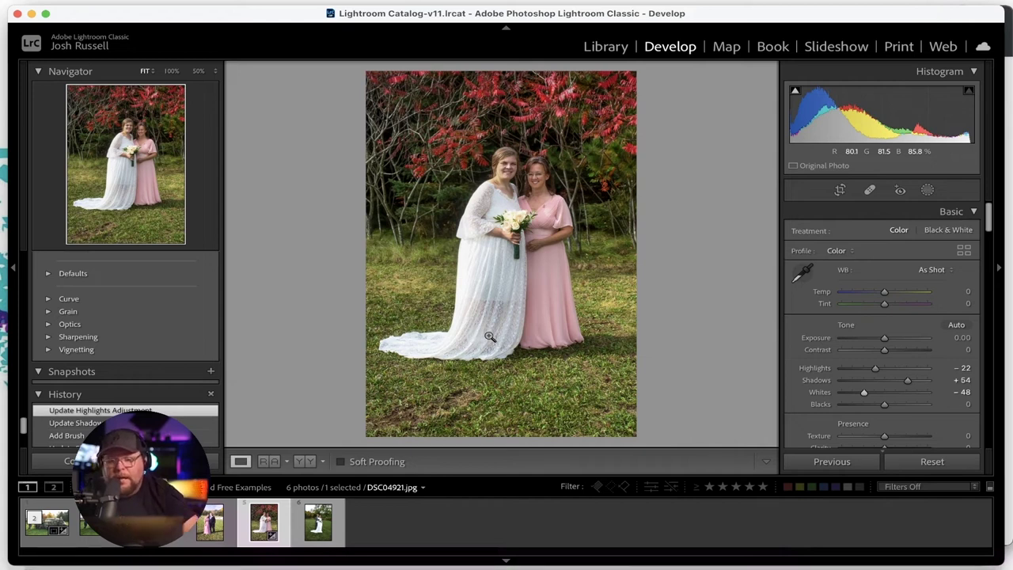
key("backslash")
key("backslash")
key("backslash")
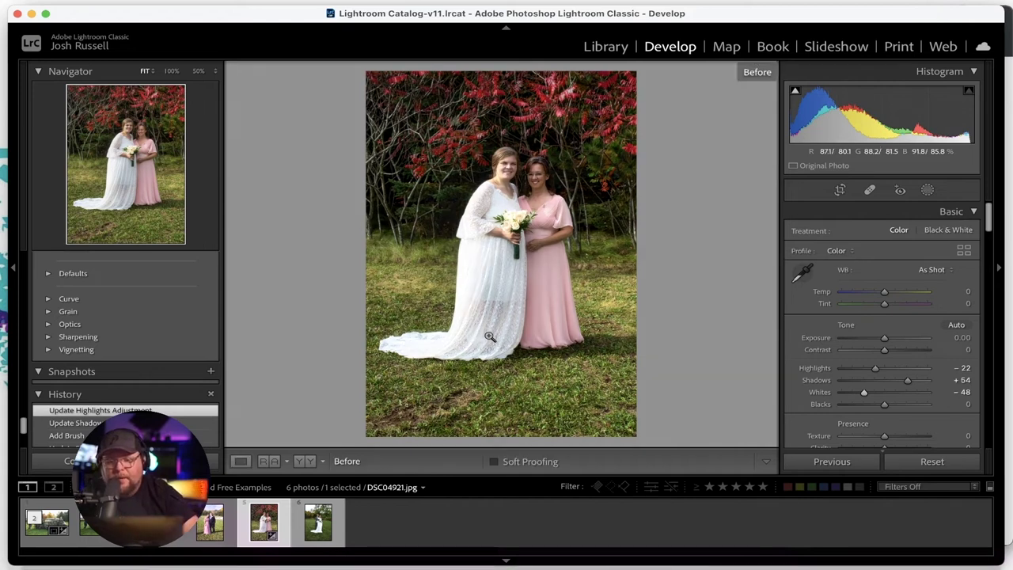
key("backslash")
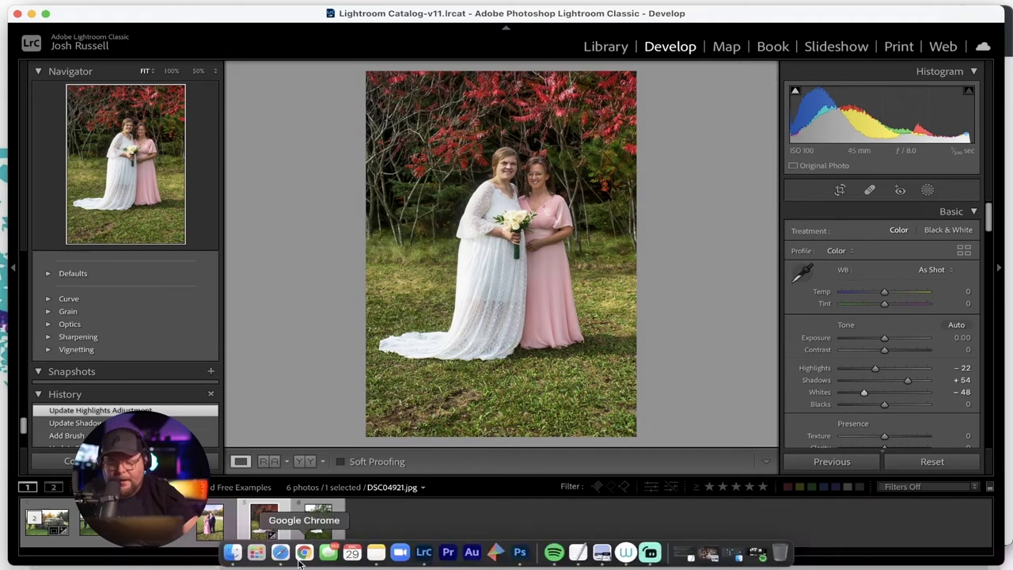
- Switch to the Safari wedding gallery and look past the bridesmaid and family portraits to the ceremony seating and vintage car photos
left_click(280, 561)
scroll(382, 419, "down", 10)
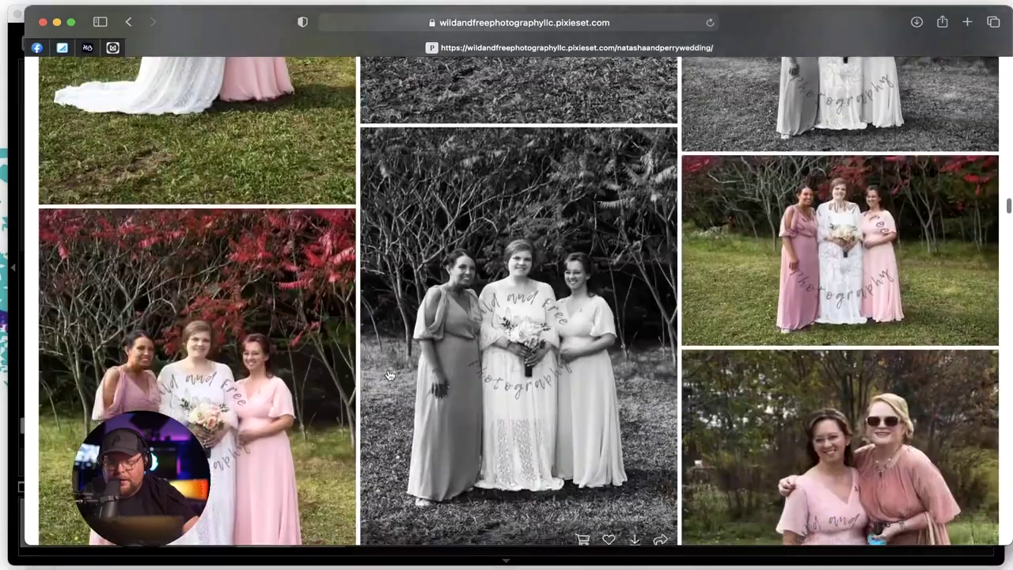
scroll(389, 374, "down", 10)
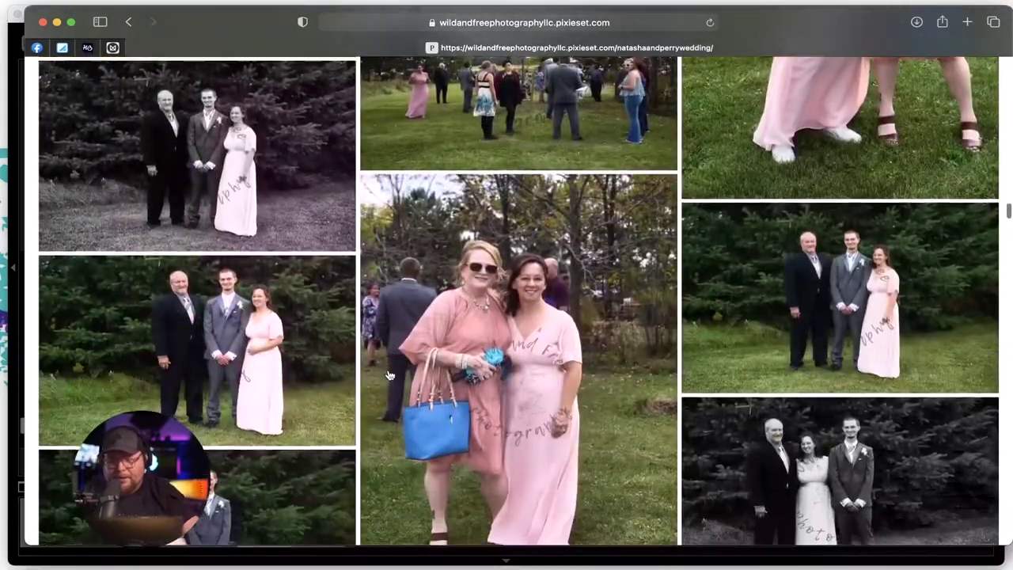
scroll(388, 374, "down", 10)
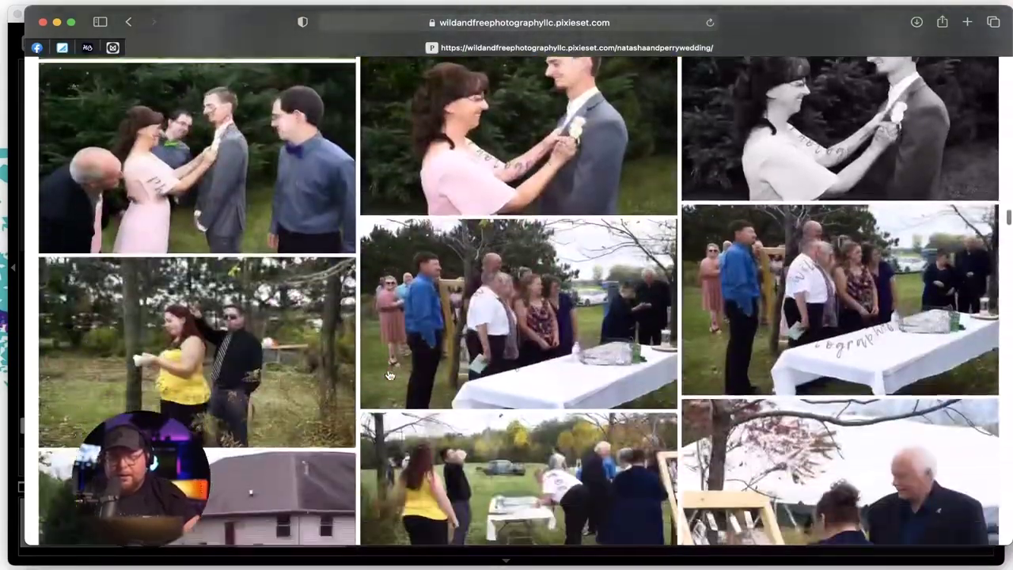
scroll(388, 374, "down", 10)
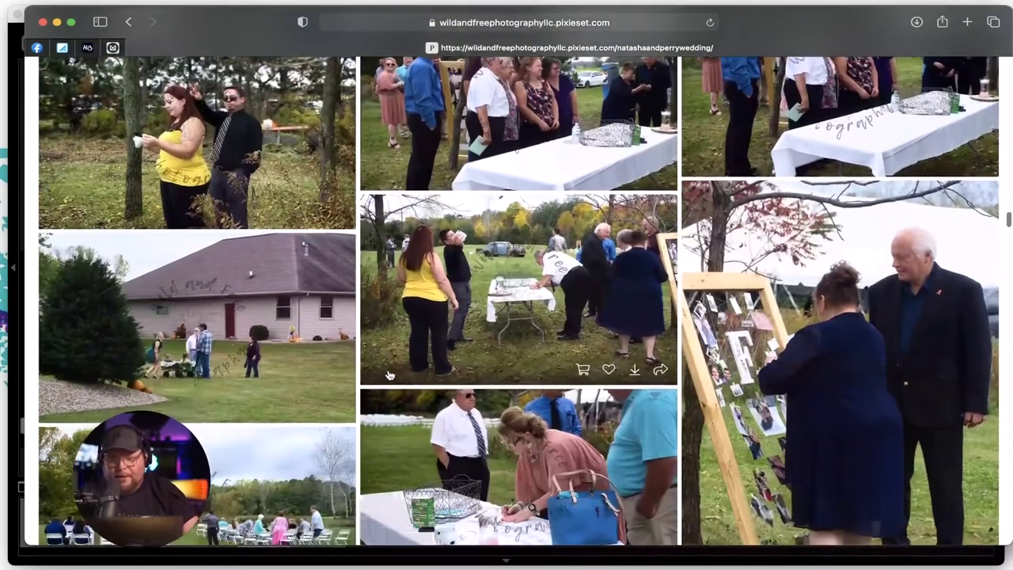
scroll(388, 374, "down", 5)
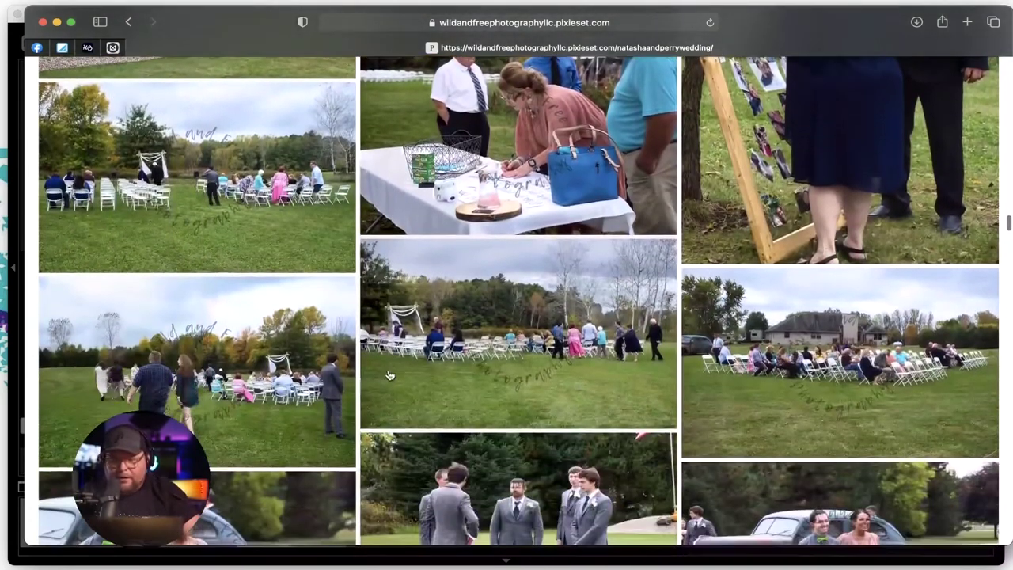
scroll(388, 374, "down", 6)
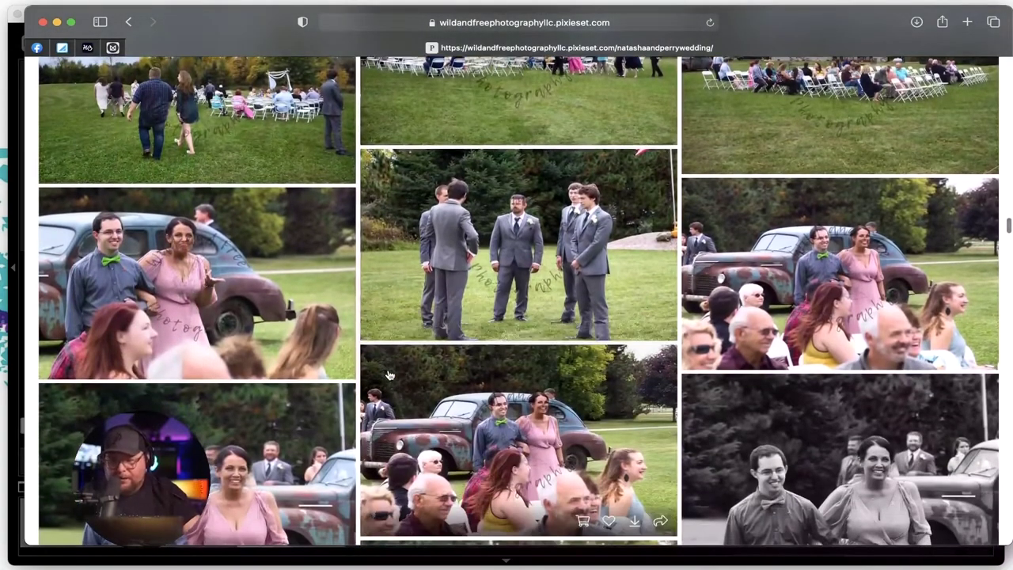
- Examine the color and black-and-white procession photos of the escorts in front of the evergreens, including the groom with the woman in pink
scroll(389, 374, "down", 16)
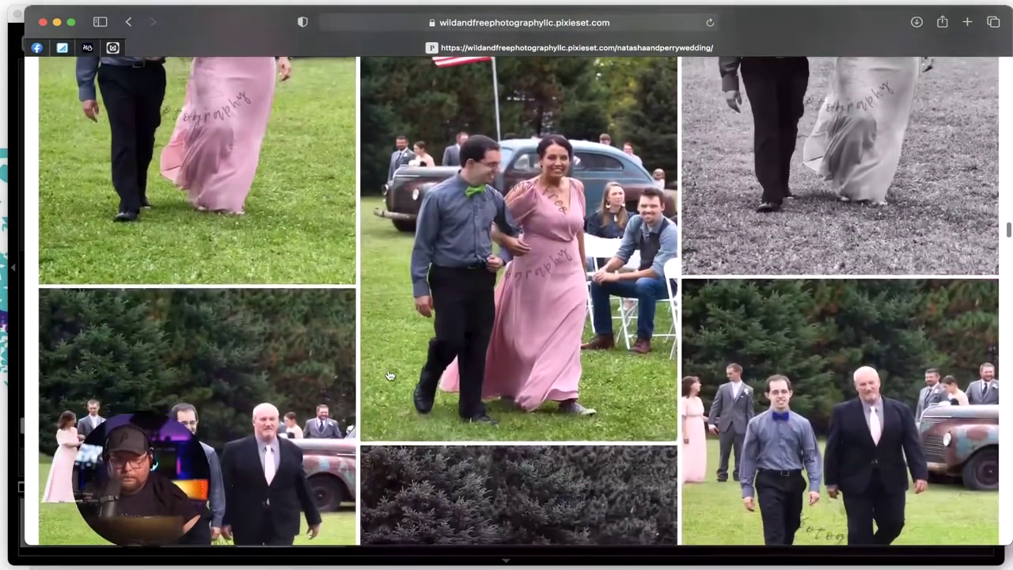
scroll(389, 375, "down", 12)
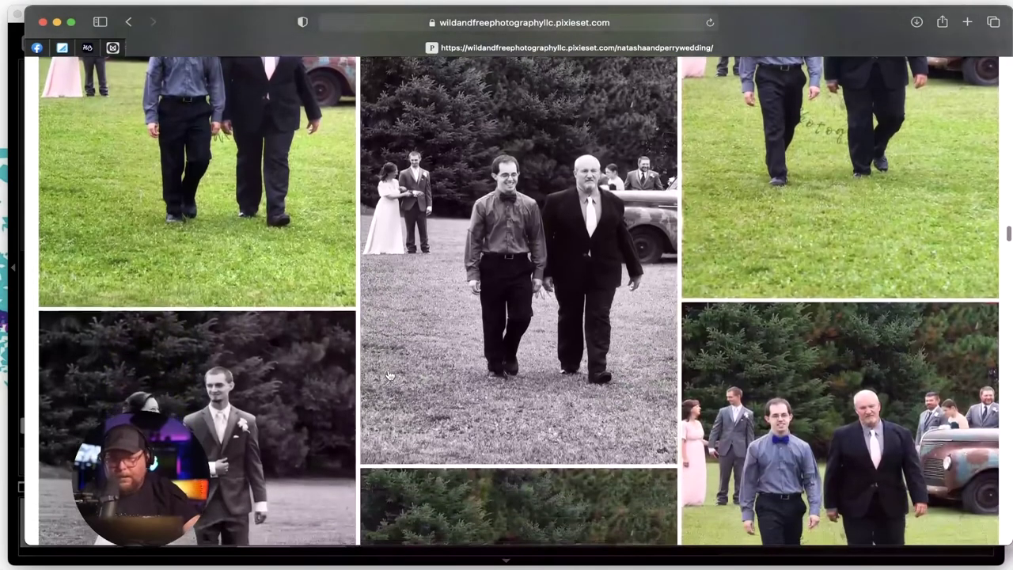
scroll(389, 375, "down", 12)
scroll(390, 375, "up", 2)
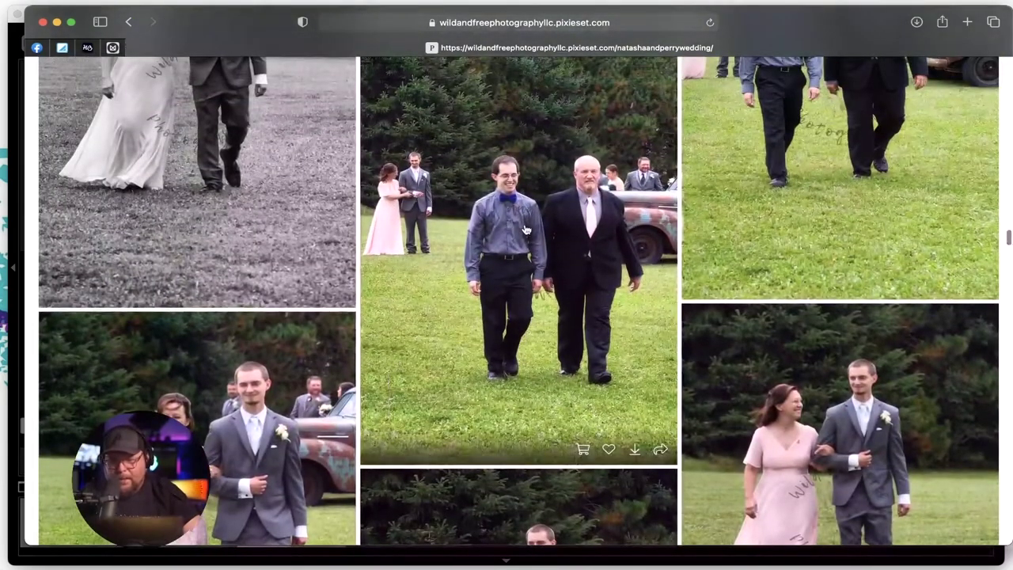
scroll(525, 229, "down", 10)
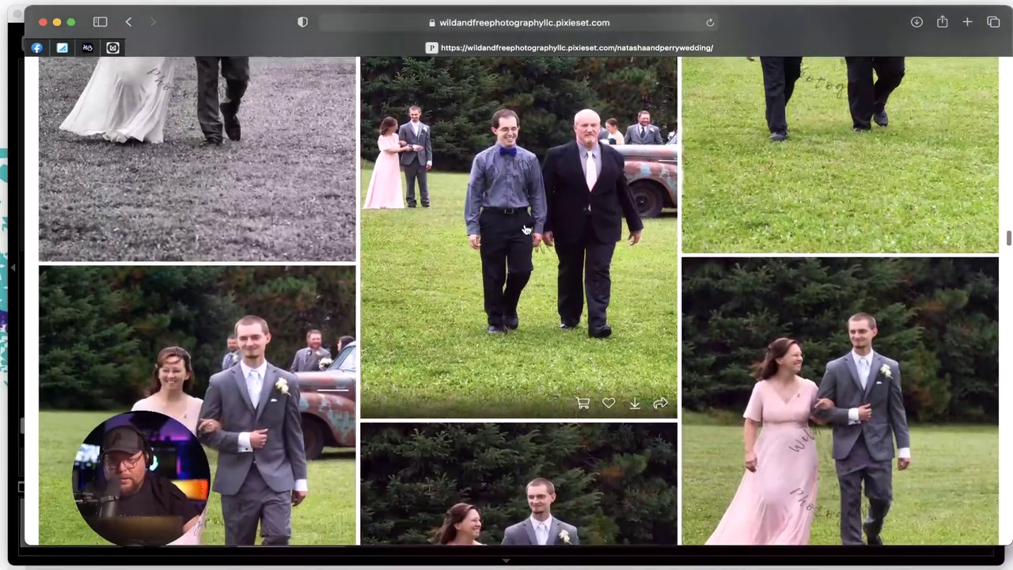
scroll(524, 229, "down", 1)
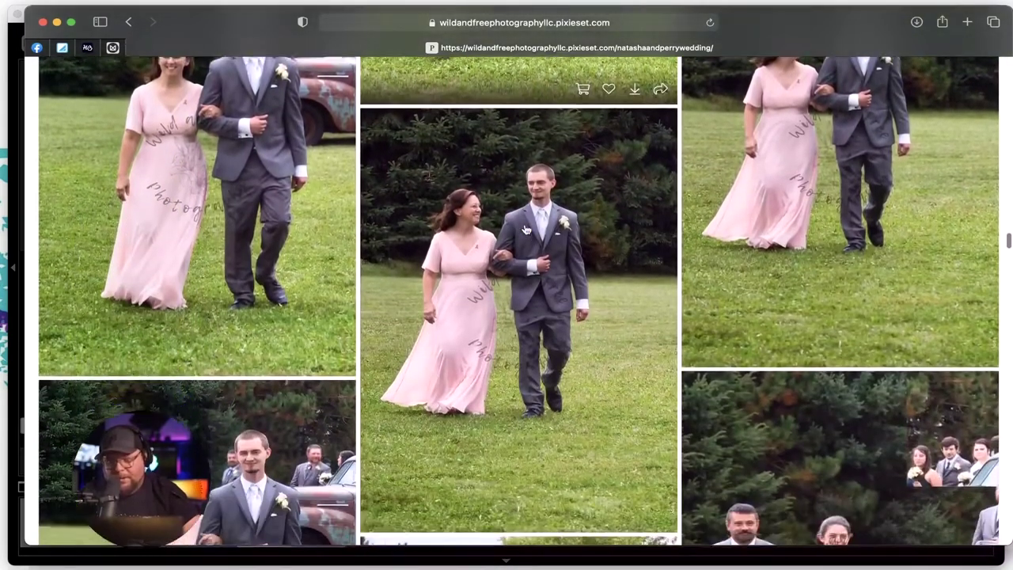
scroll(525, 230, "down", 2)
scroll(525, 230, "up", 2)
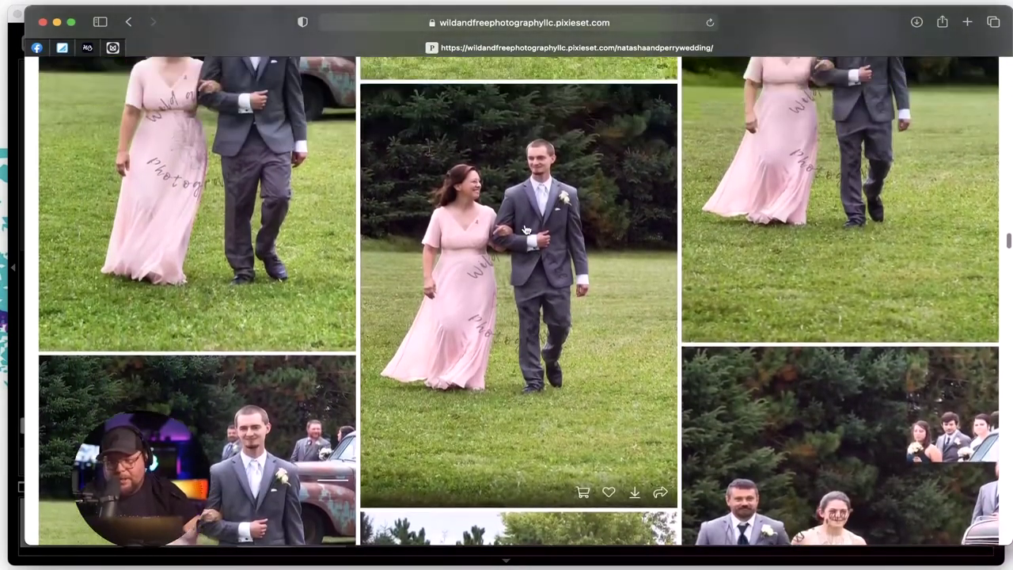
- Look through the photos of groomsmen walking with bridesmaids in dark teal dresses, down to the flower girls' entrance
scroll(534, 252, "down", 14)
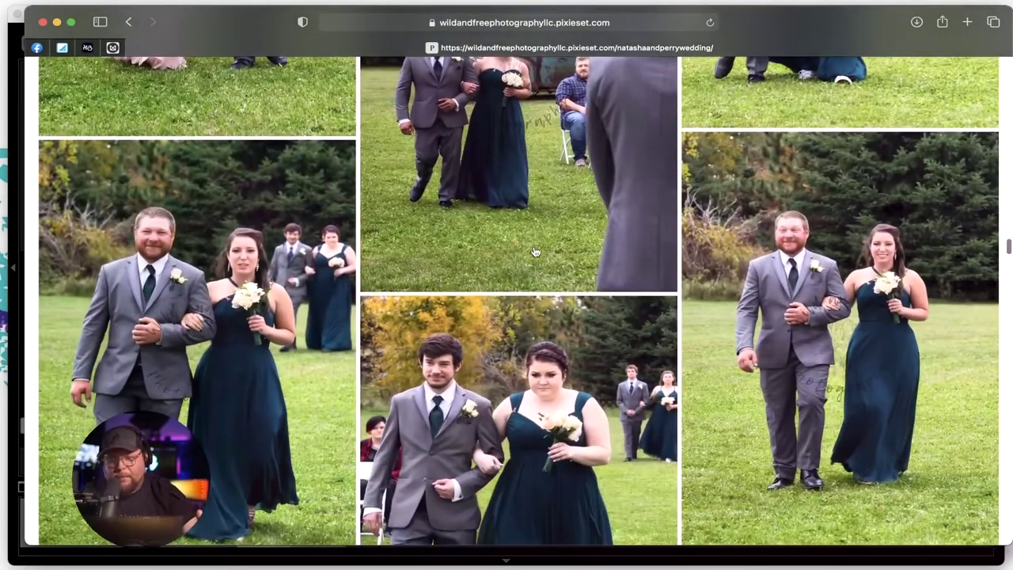
scroll(535, 252, "up", 1)
scroll(535, 252, "down", 10)
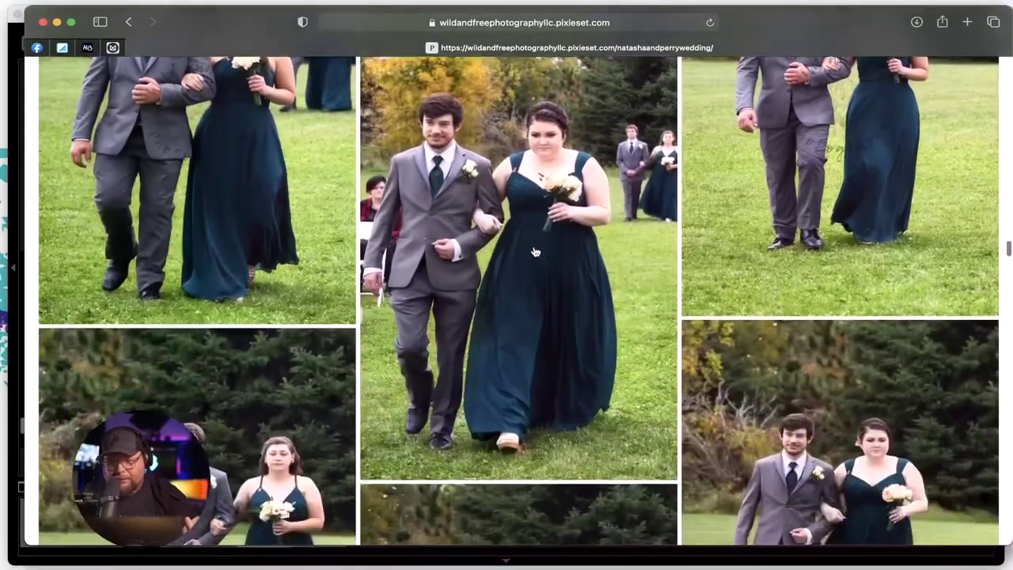
scroll(535, 251, "down", 12)
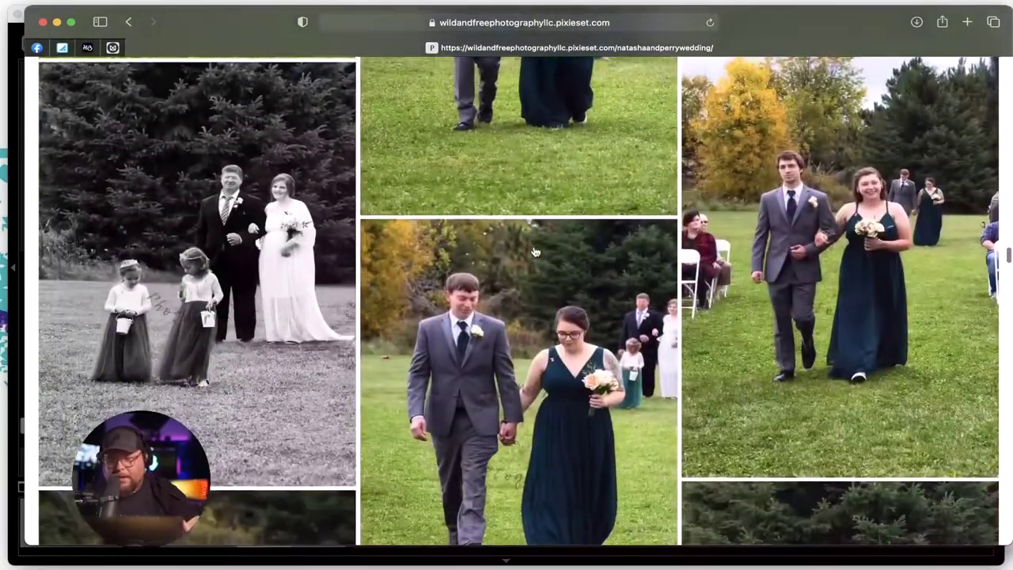
- Look through the flower girl and bride procession photos and the ceremony photos under the draped log arch
scroll(535, 251, "down", 12)
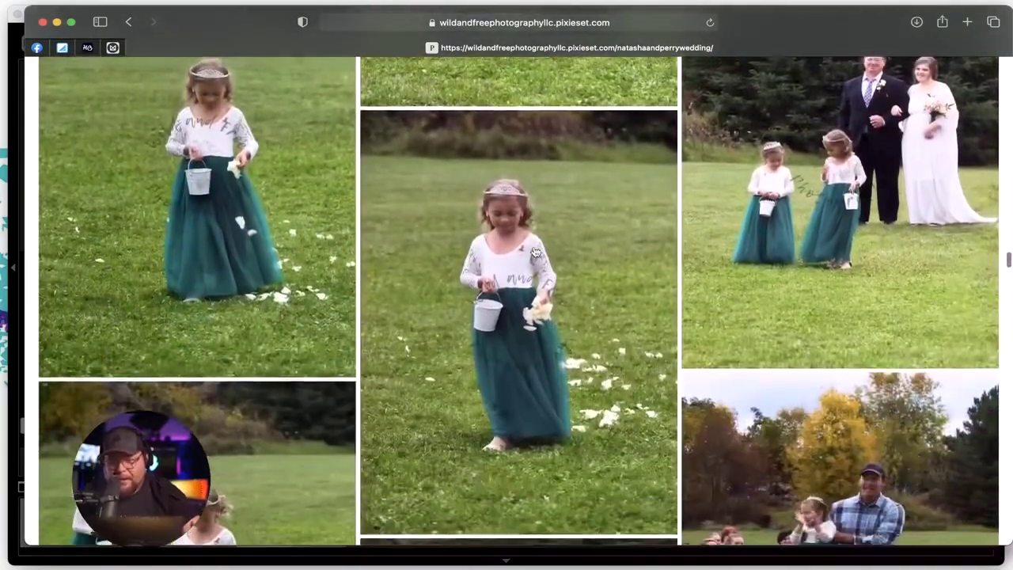
scroll(535, 251, "down", 12)
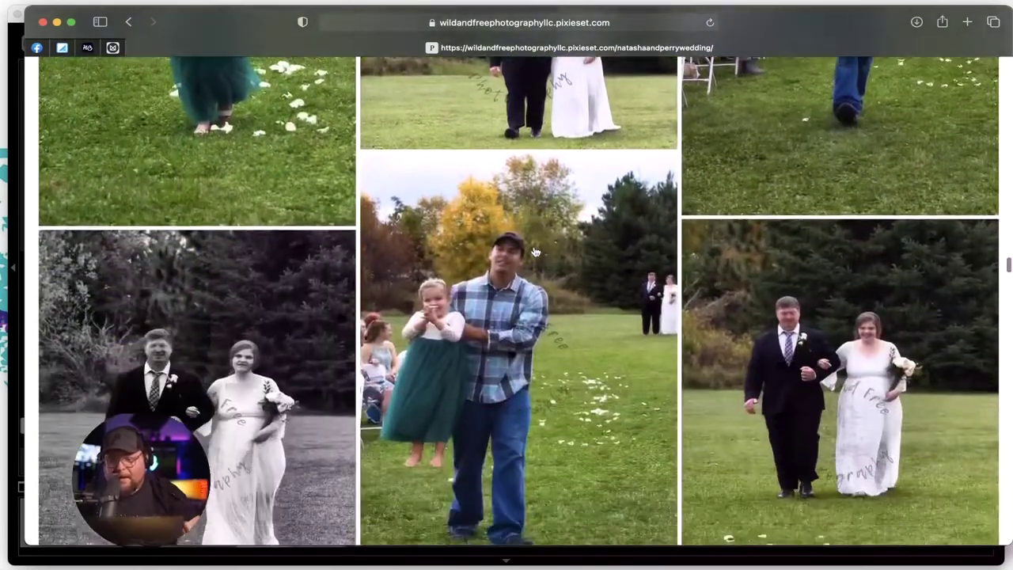
scroll(534, 251, "down", 12)
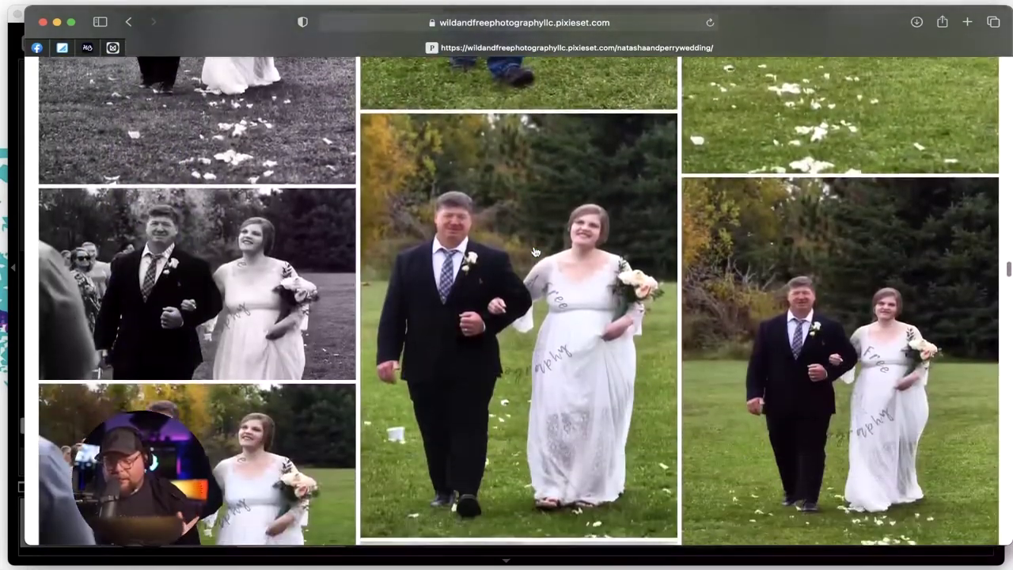
scroll(535, 251, "down", 12)
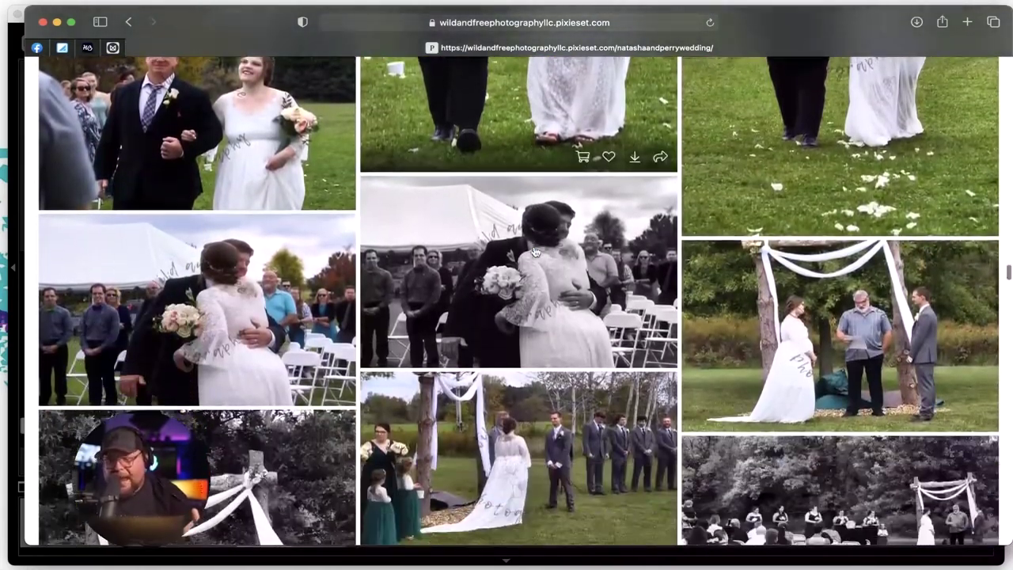
scroll(535, 252, "down", 12)
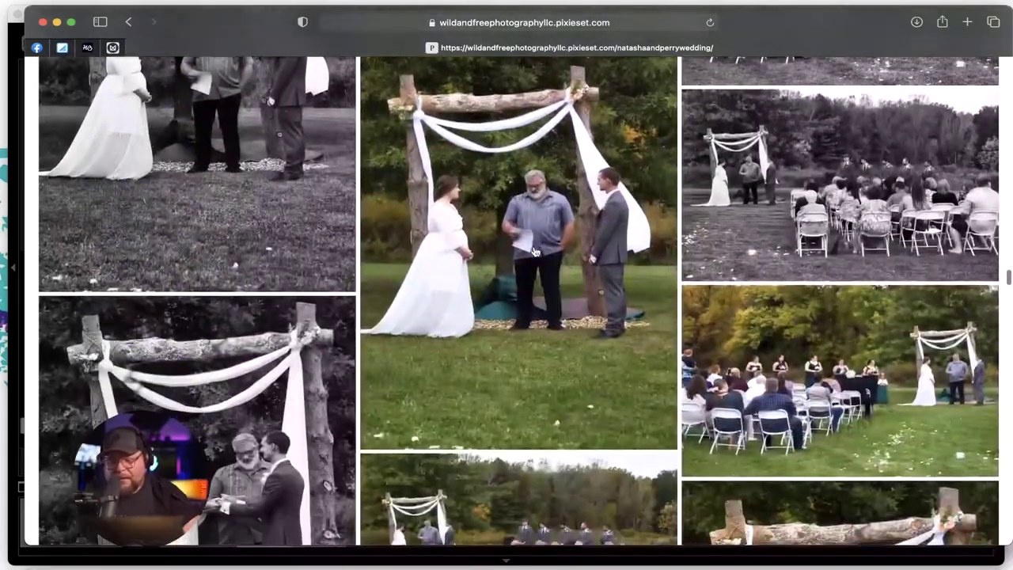
scroll(535, 252, "down", 12)
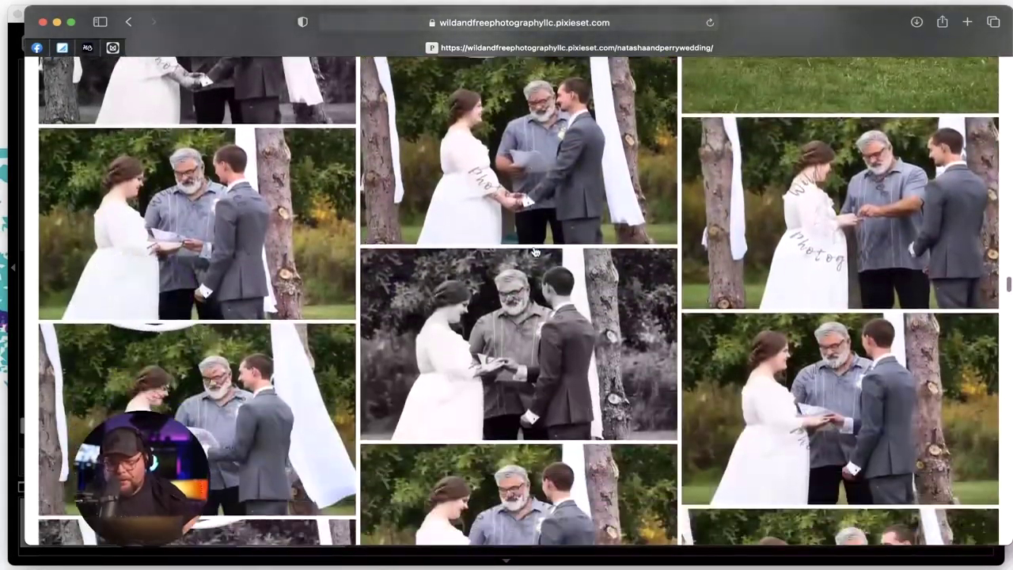
scroll(535, 252, "down", 12)
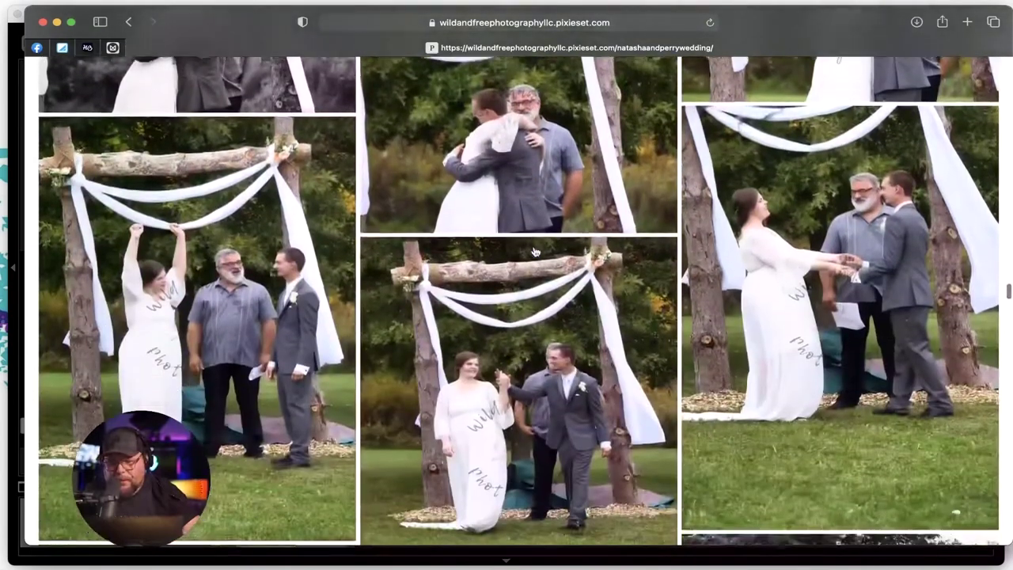
scroll(534, 252, "down", 8)
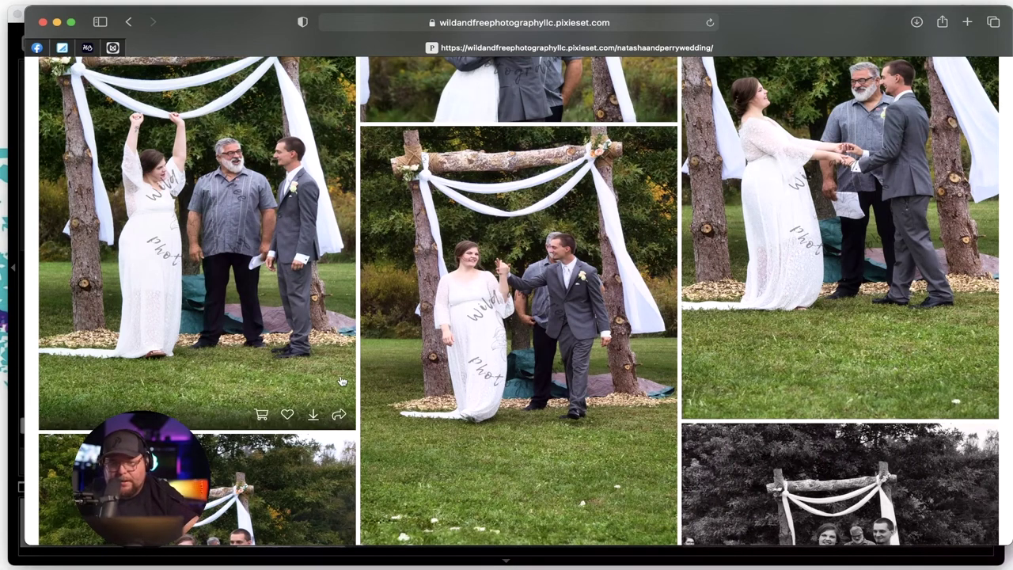
- Look through the recessional photos and the guests greeting the wedding party on the lawn, down to the vintage car portraits
scroll(341, 387, "down", 10)
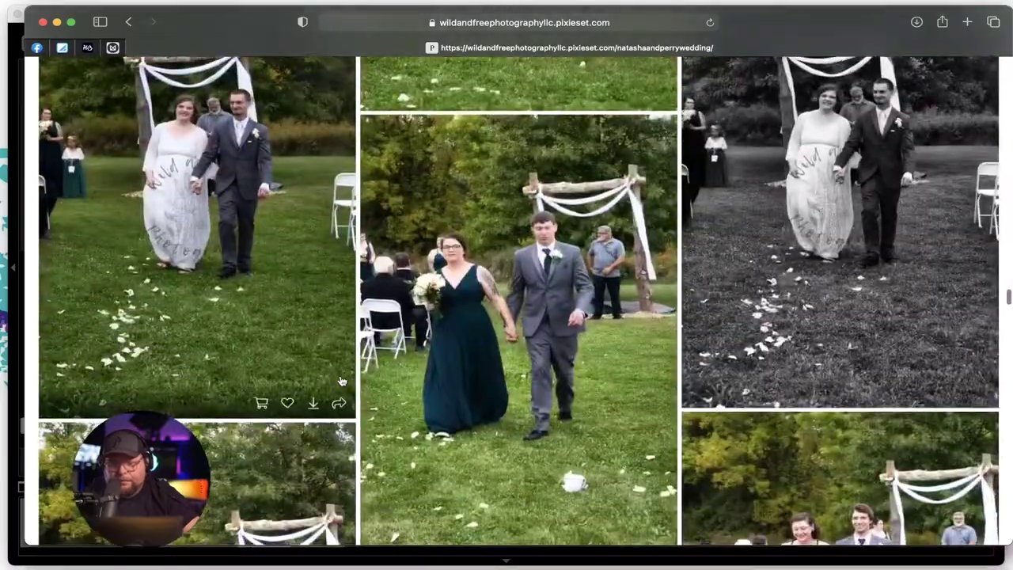
scroll(341, 382, "down", 10)
scroll(342, 381, "down", 10)
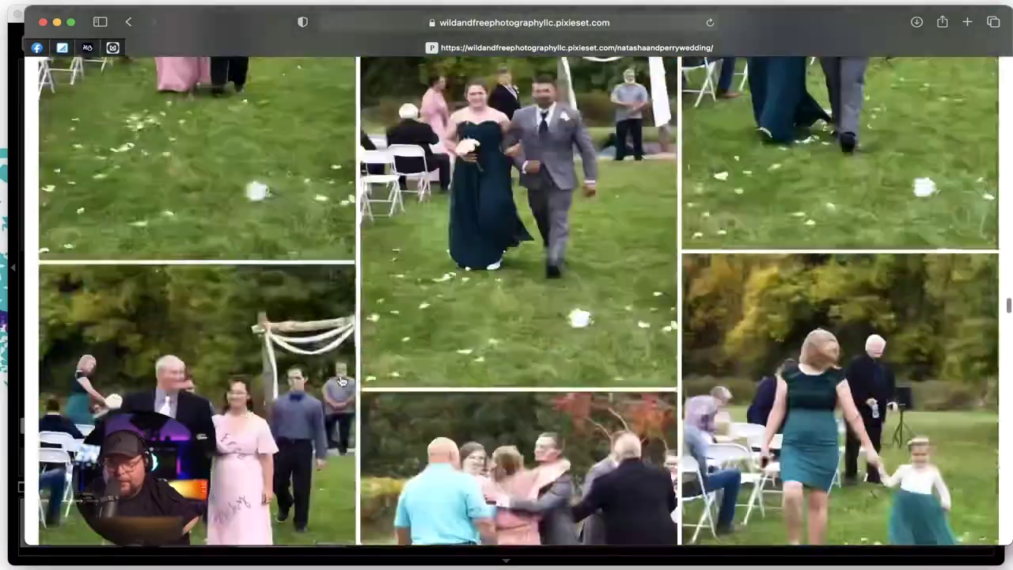
scroll(342, 382, "down", 5)
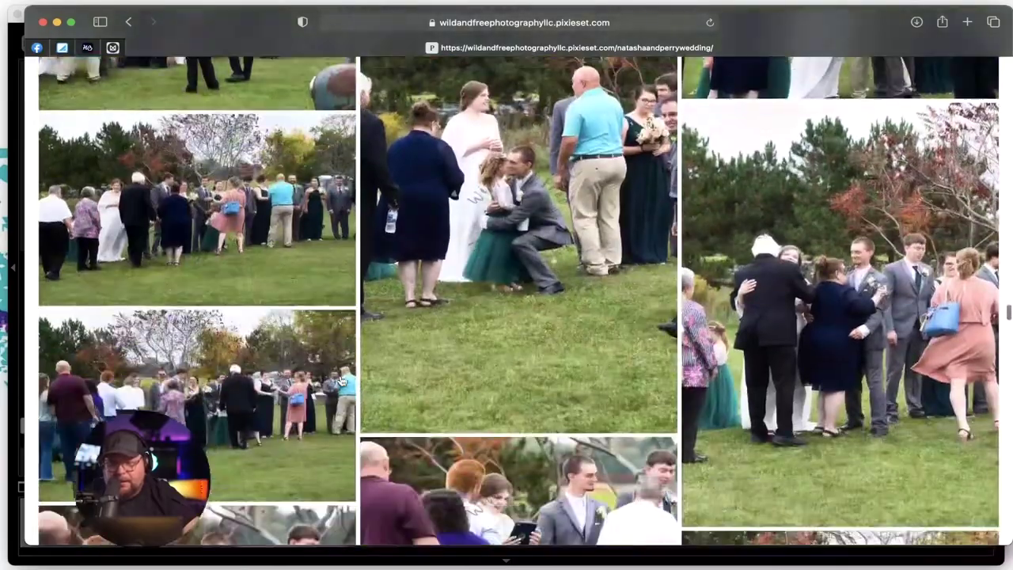
scroll(342, 381, "down", 8)
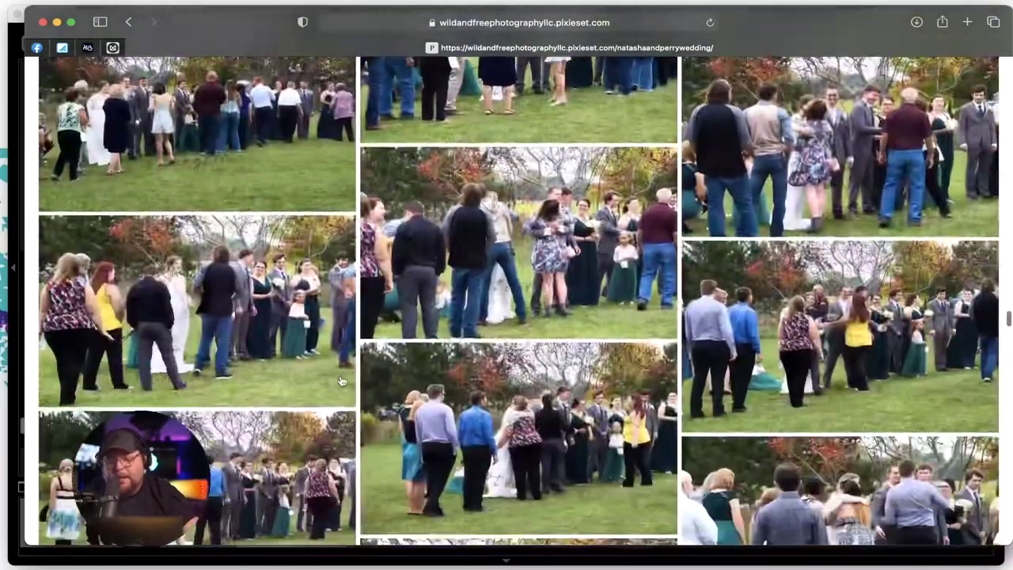
scroll(341, 382, "down", 10)
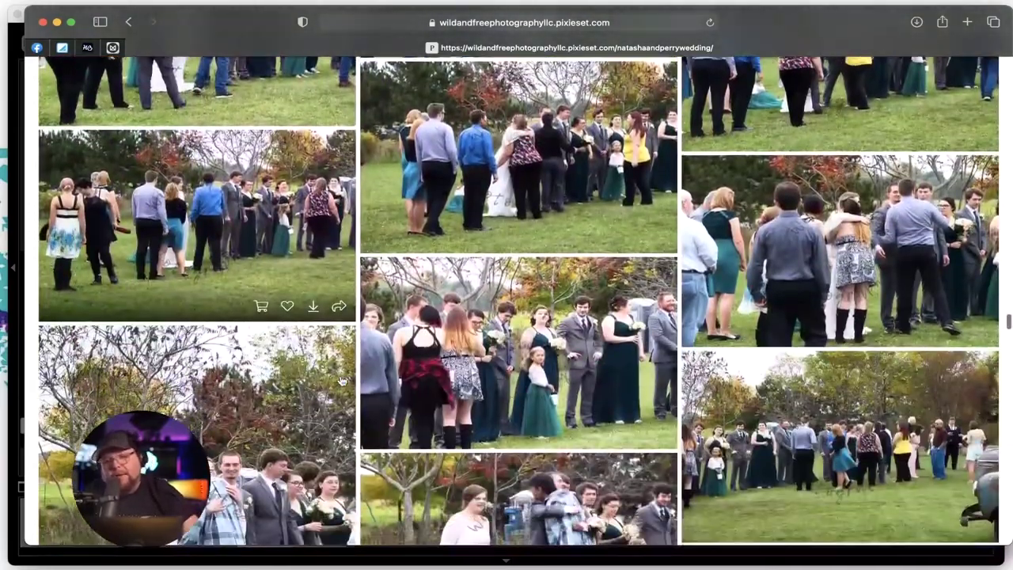
scroll(341, 382, "down", 10)
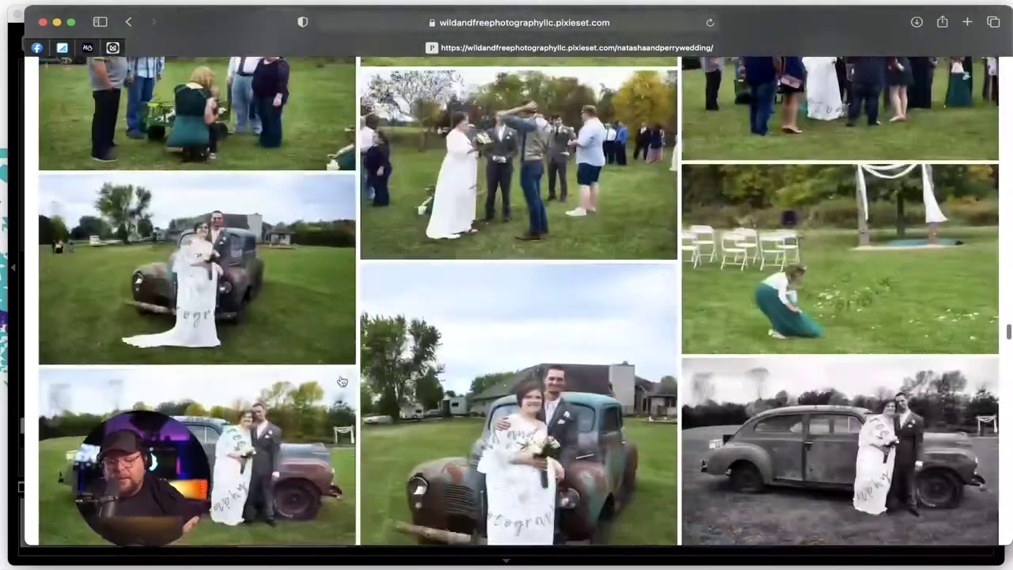
- Examine the color and black-and-white portraits of the couple beside the vintage car and in the grassy field
scroll(341, 381, "up", 10)
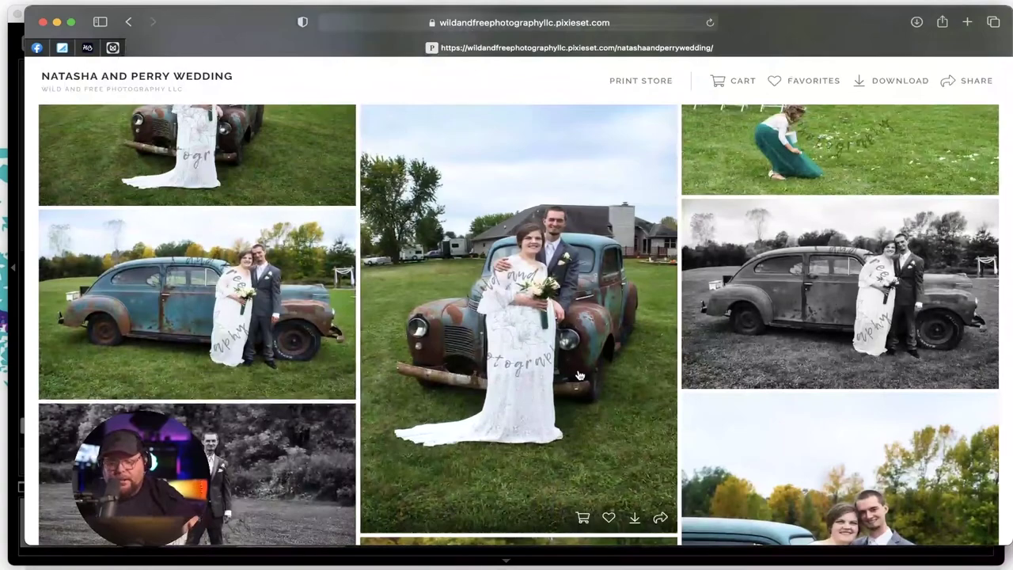
scroll(578, 375, "down", 5)
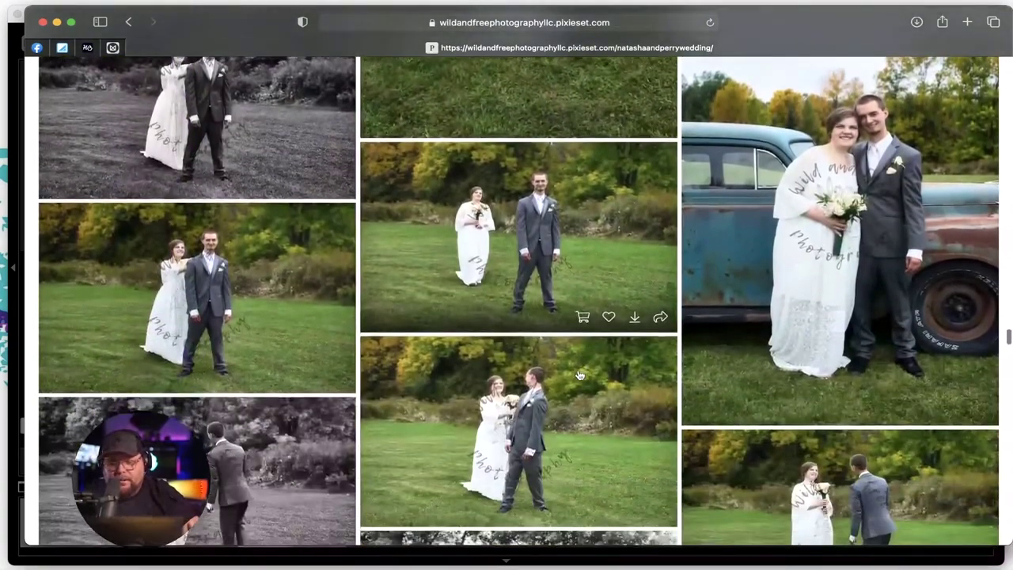
scroll(579, 375, "down", 10)
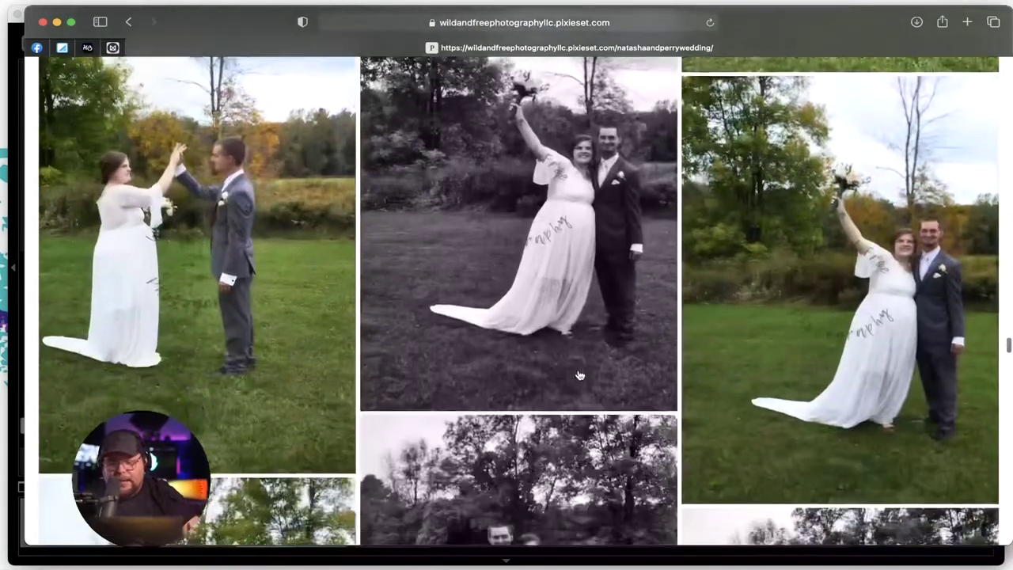
scroll(579, 375, "down", 10)
scroll(578, 375, "down", 3)
scroll(578, 375, "up", 4)
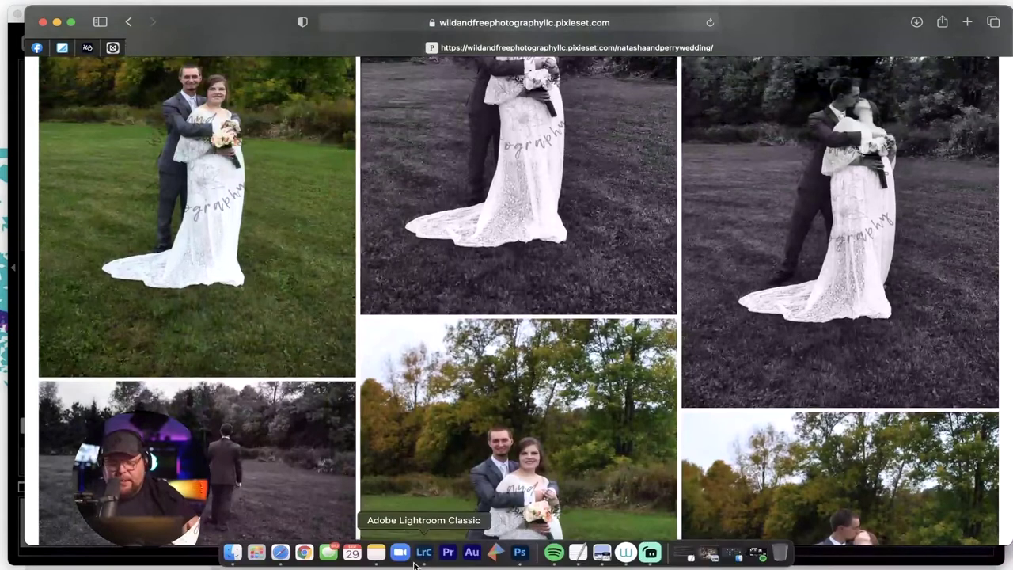
- Switch to Lightroom Classic, open DSC05183.jpg, straighten it by -1.74 degrees and crop tighter around the couple
left_click(425, 554)
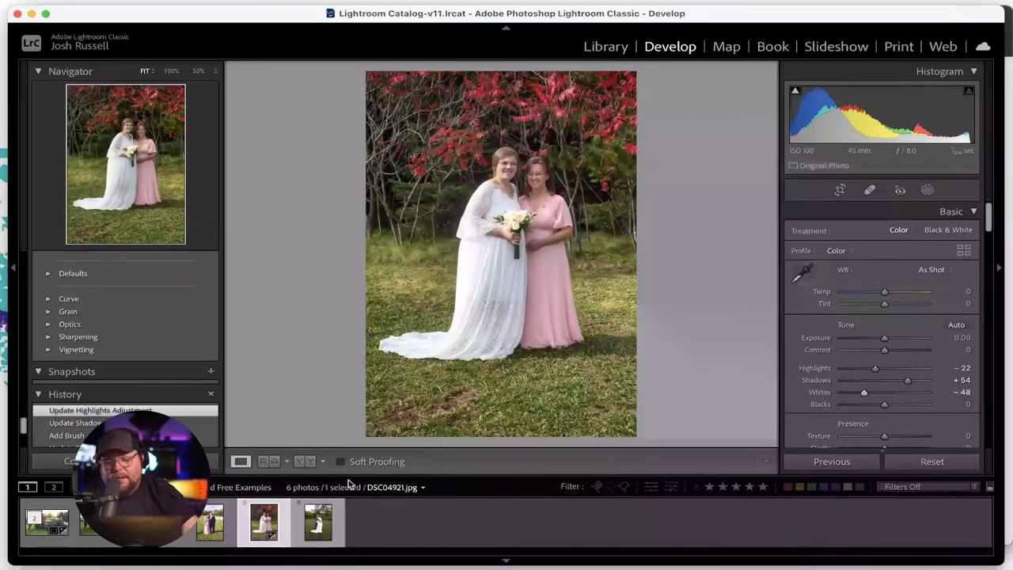
left_click(326, 529)
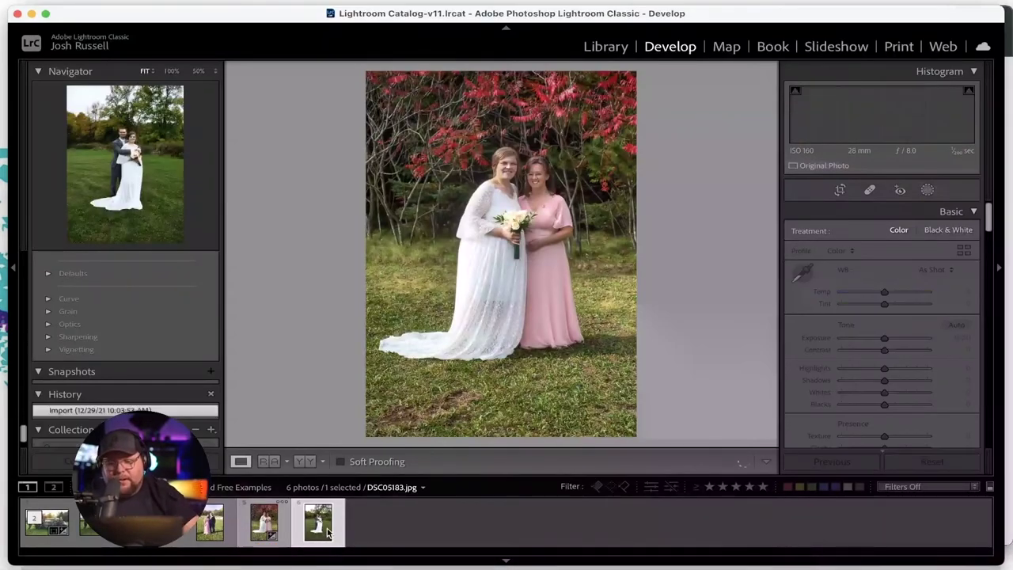
left_click(840, 190)
left_click_drag(707, 146, 679, 153)
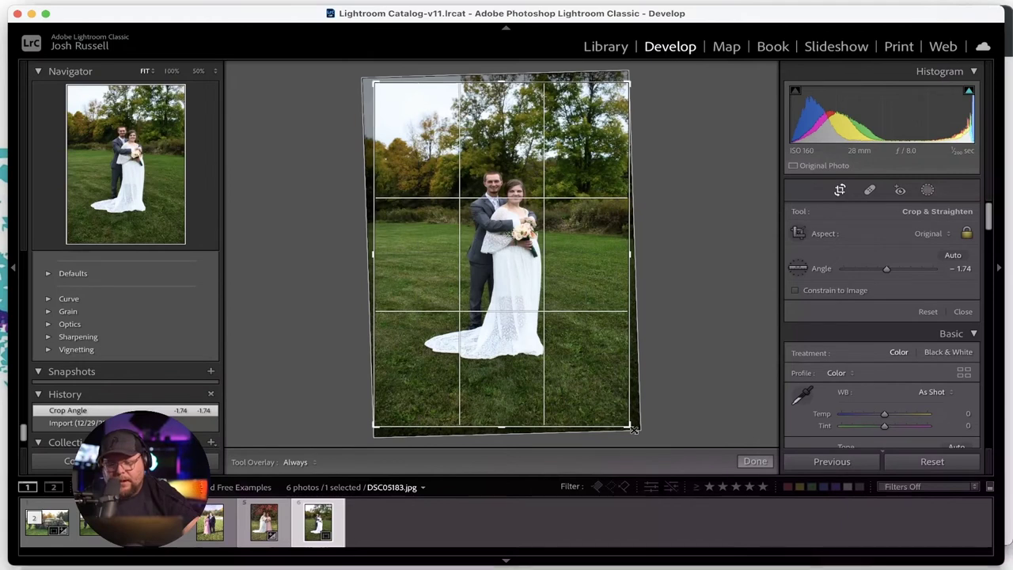
left_click_drag(631, 429, 617, 410)
key("Return")
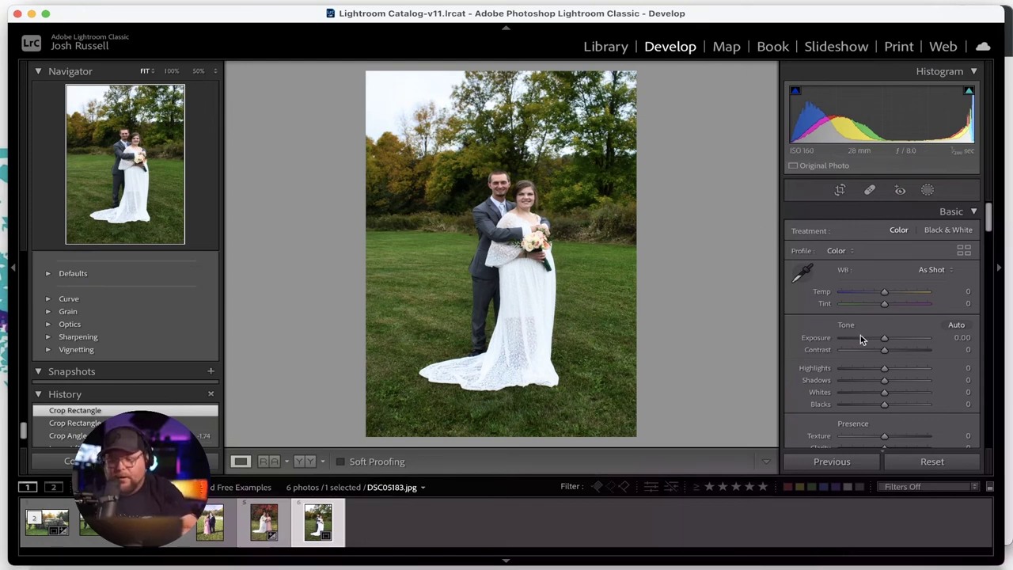
- Set Vibrance +26, Exposure +0.70, Contrast +40, Highlights -51, Shadows +50, Whites -79 and Blacks +63 on the couple's portrait
scroll(858, 348, "down", 2)
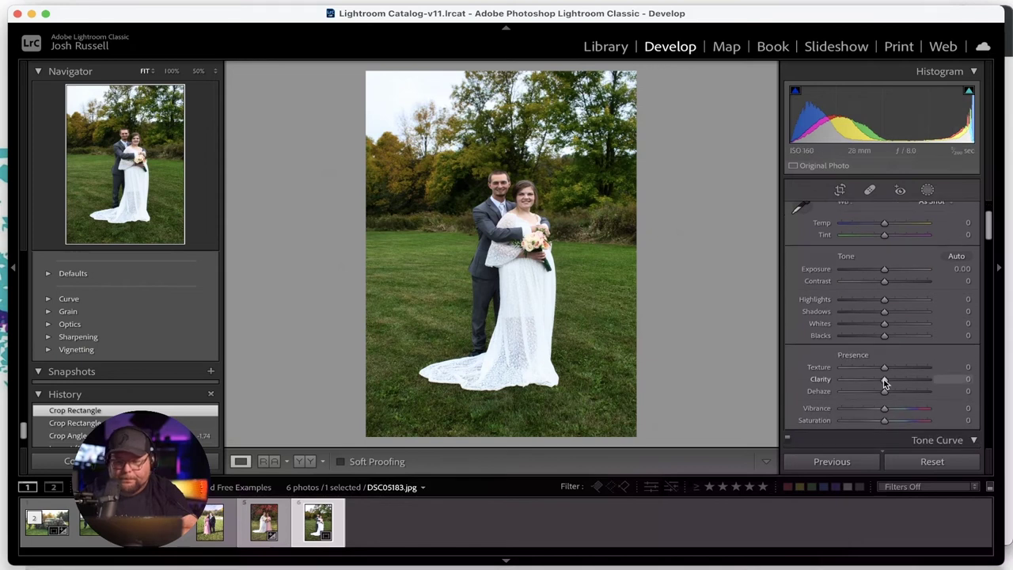
scroll(883, 377, "down", 2)
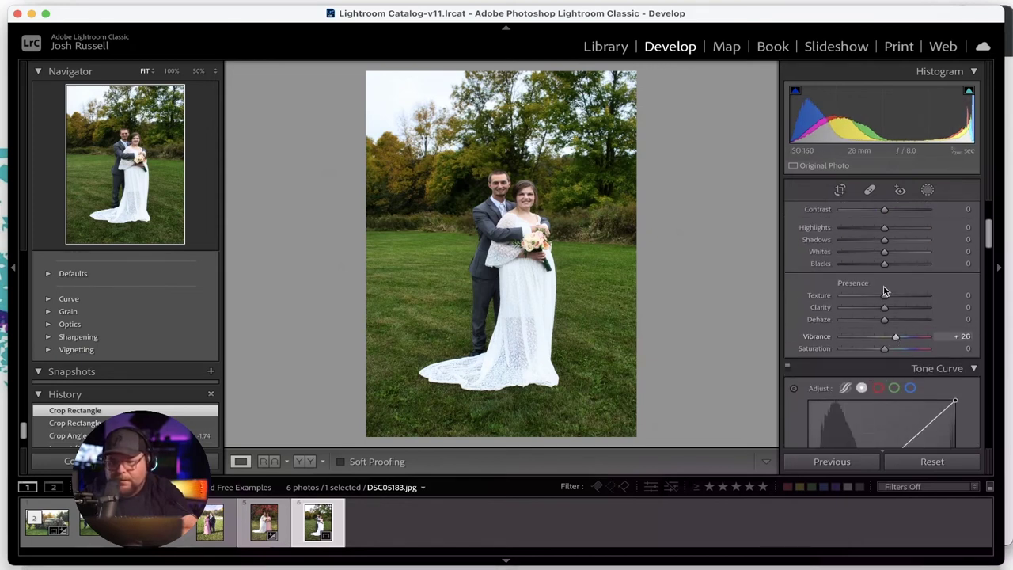
scroll(866, 285, "up", 3)
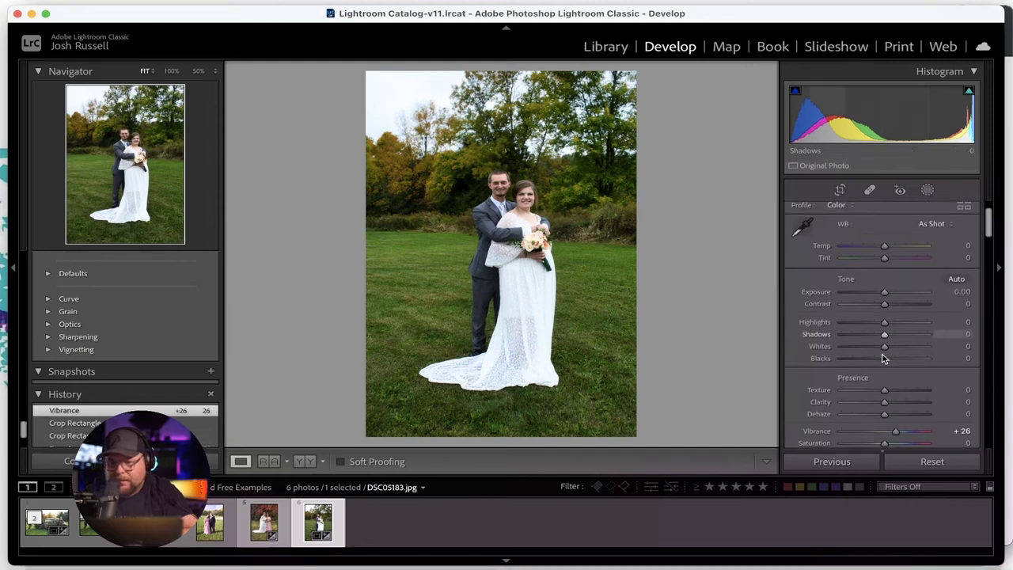
left_click_drag(886, 338, 891, 296)
left_click_drag(841, 323, 849, 345)
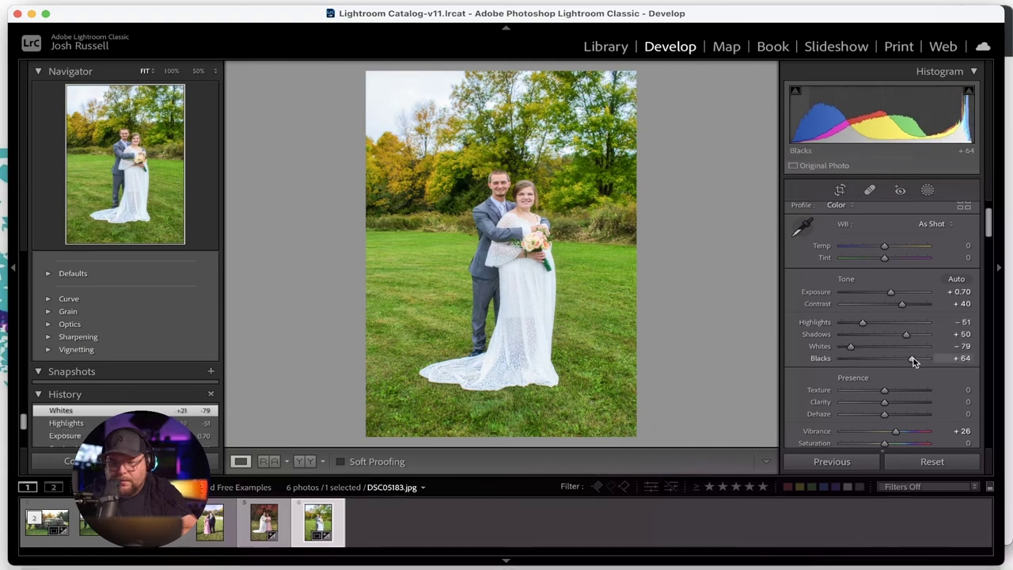
left_click_drag(913, 357, 911, 357)
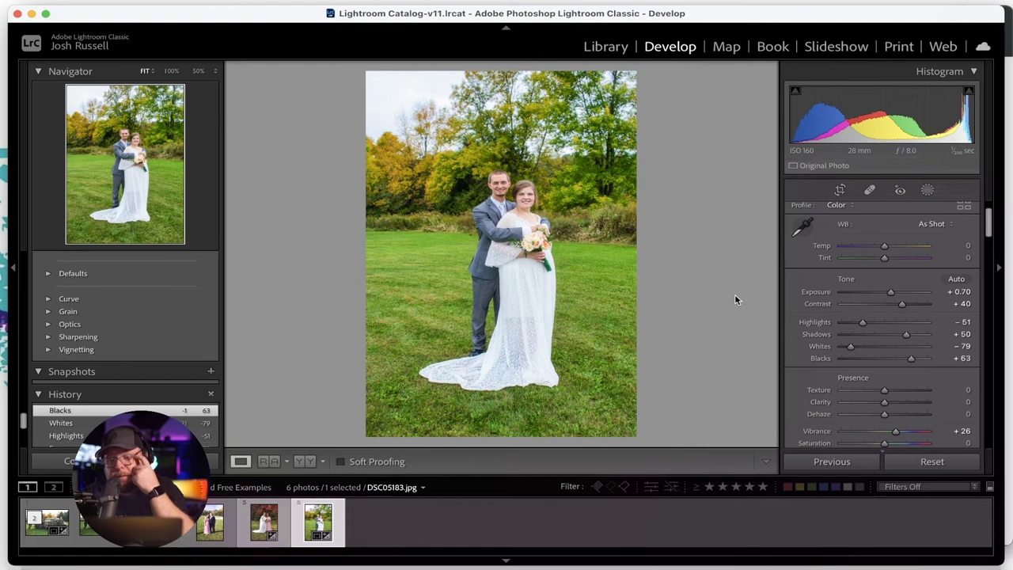
- Fade the blacks with the point curve by anchoring the shadows and raising the black point to input 6, output 38
scroll(843, 314, "down", 5)
scroll(844, 314, "up", 2)
left_click(846, 338)
left_click_drag(808, 375, 808, 367)
- Shift the yellows to Hue +69 and Saturation -50, and the greens to Hue +44 and Saturation -71
scroll(808, 367, "down", 5)
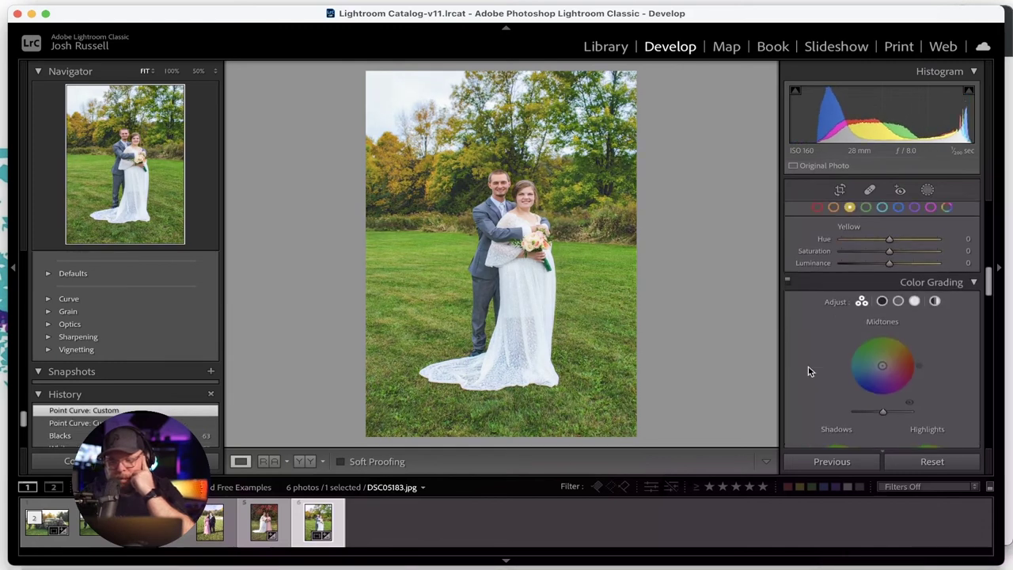
scroll(808, 367, "up", 3)
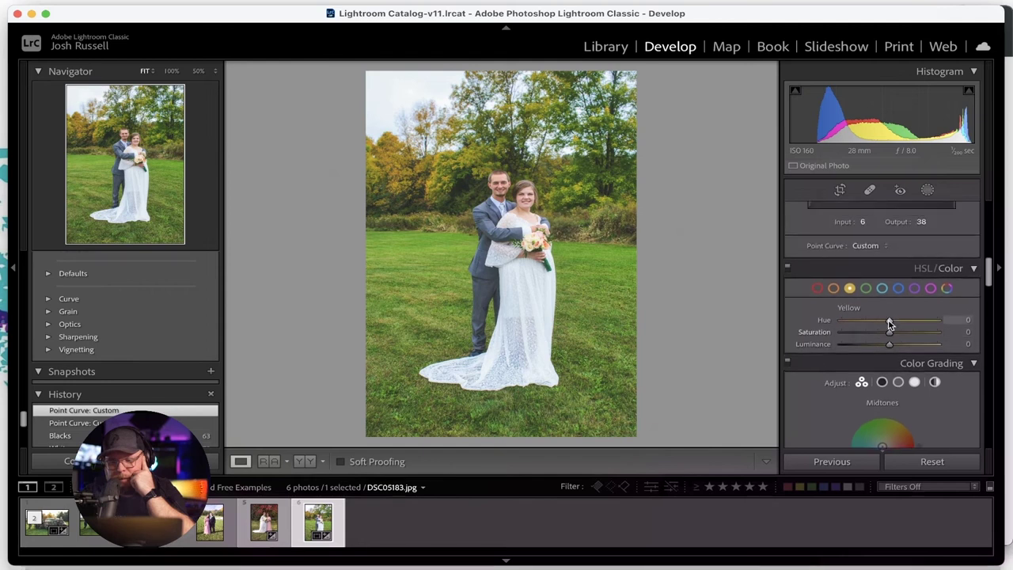
left_click_drag(889, 331, 867, 336)
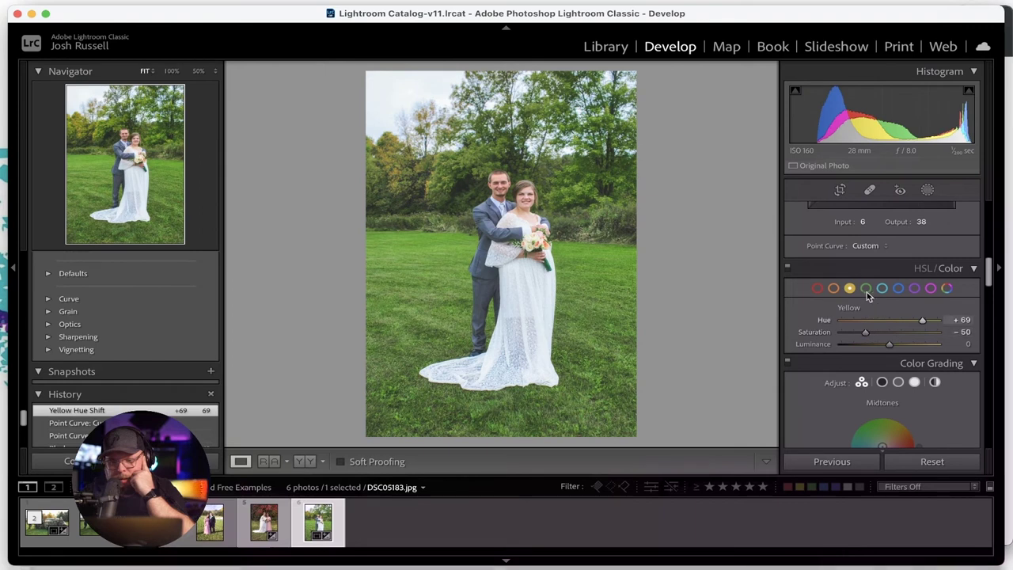
left_click_drag(890, 322, 855, 333)
- Raise the portrait's Exposure to +1.15 and brighten the greens with Luminance +43
scroll(839, 293, "up", 10)
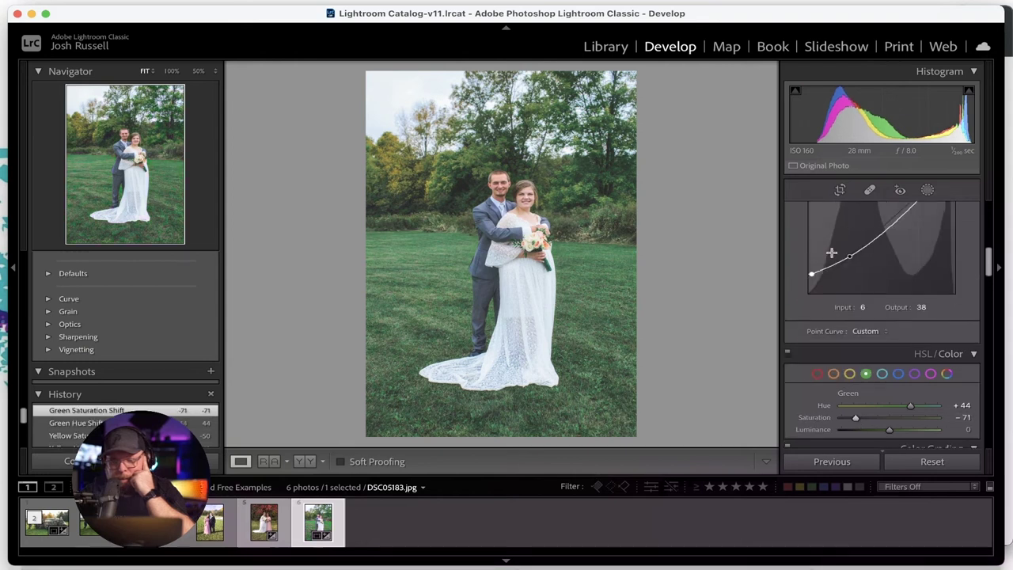
left_click_drag(892, 293, 896, 294)
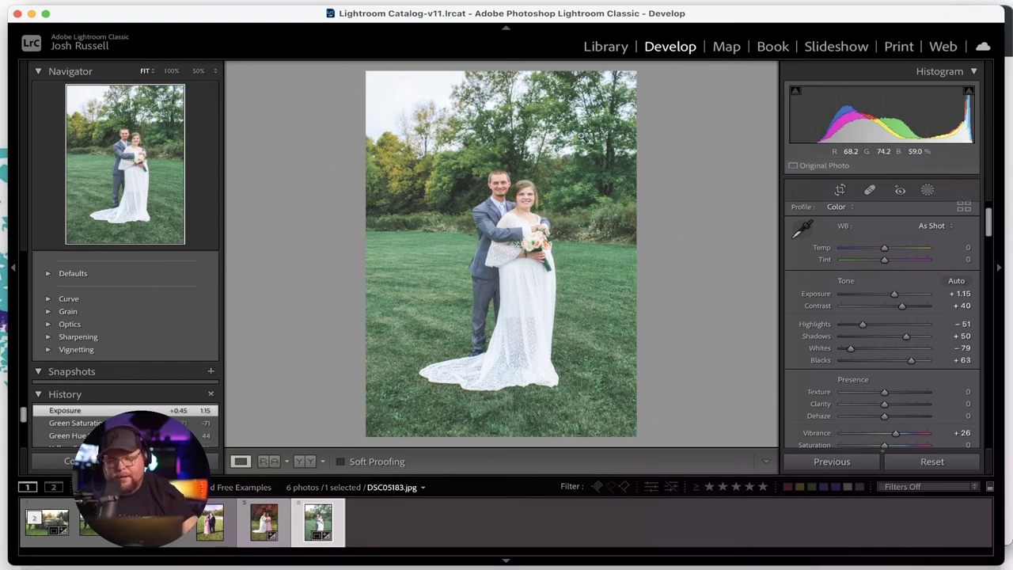
scroll(865, 266, "down", 10)
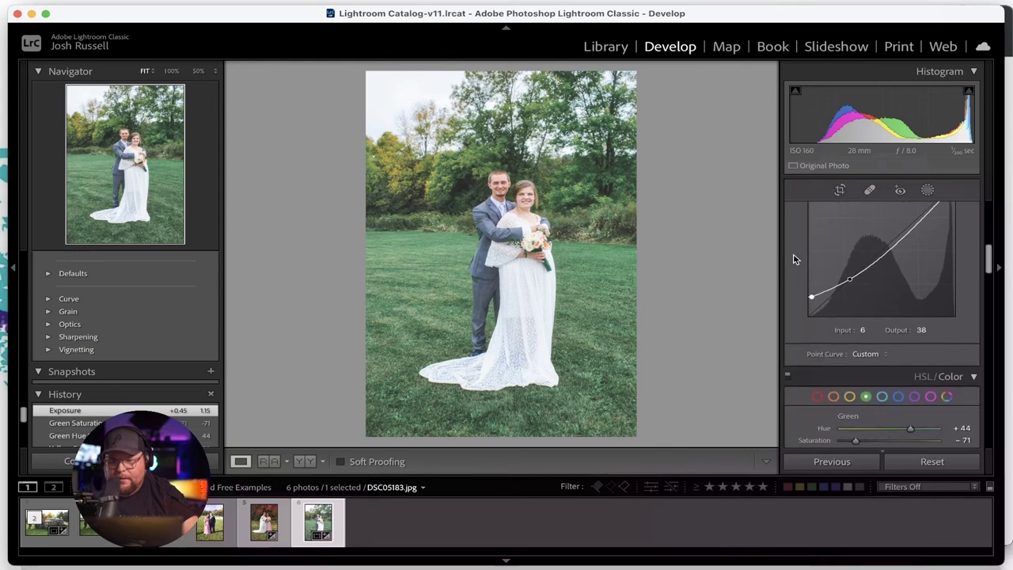
scroll(795, 260, "down", 10)
scroll(795, 259, "up", 15)
scroll(795, 260, "down", 5)
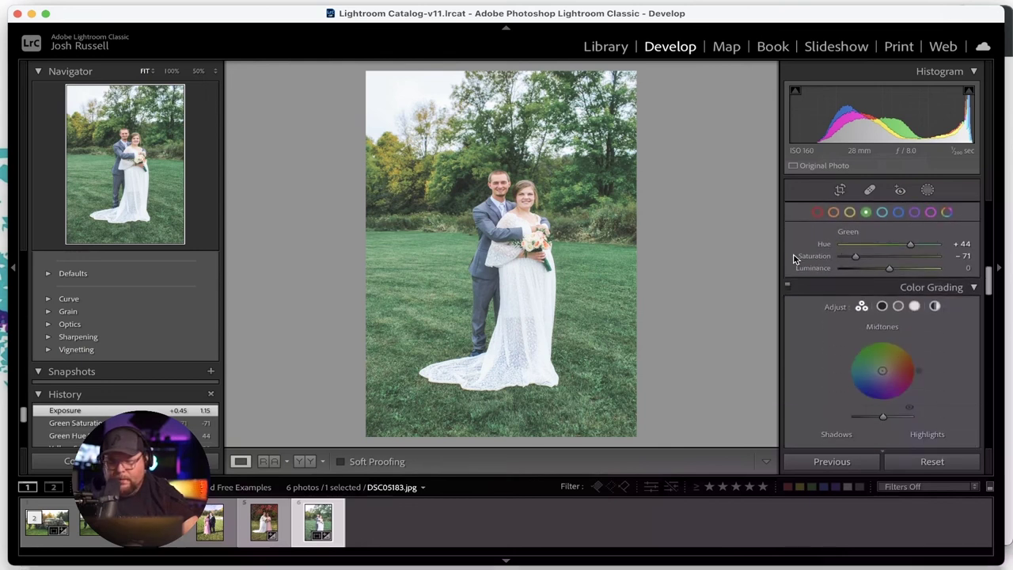
left_click_drag(889, 269, 909, 270)
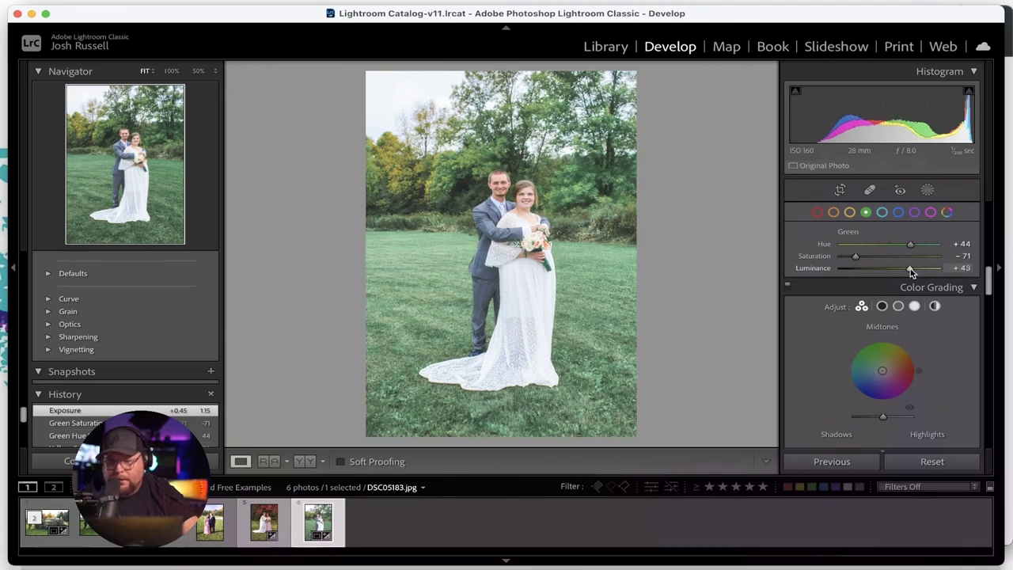
- Brighten the portrait's yellows by setting their Luminance to +17
left_click(848, 212)
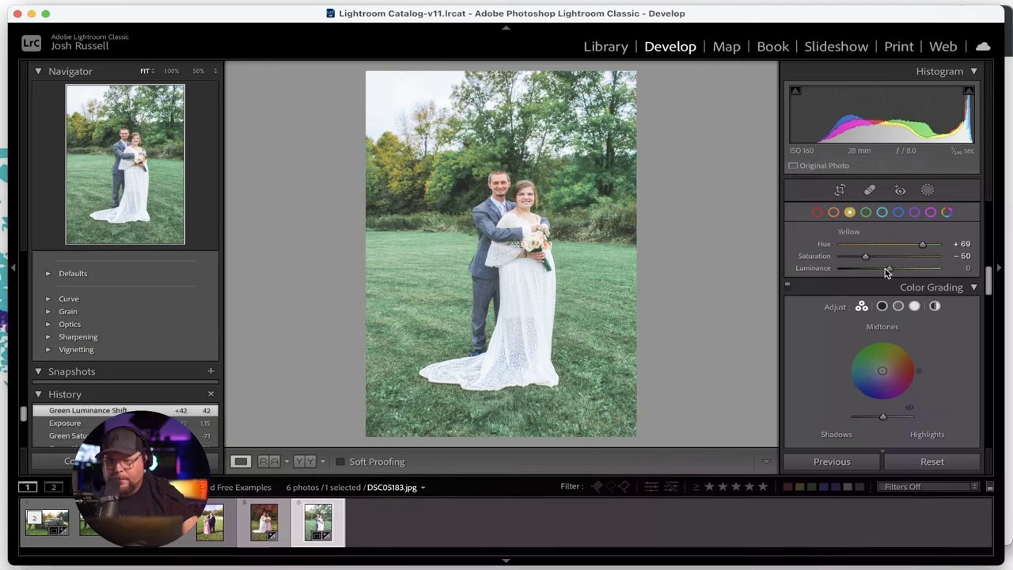
left_click_drag(896, 269, 896, 268)
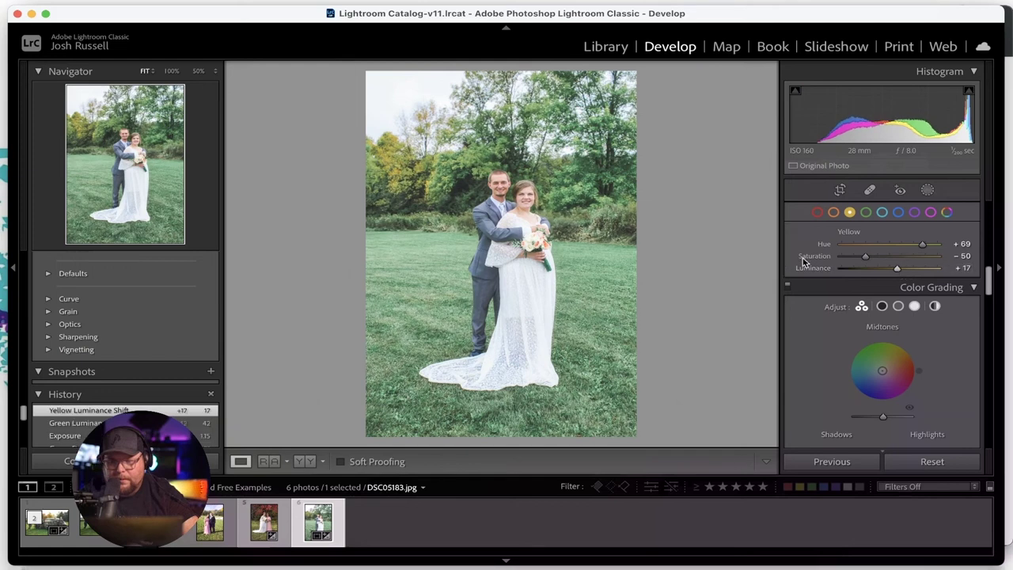
- Color grade the midtones to Hue 74, Saturation 3, the shadows to Hue 172, Saturation 10, and the highlights to Hue 199
scroll(803, 261, "down", 2)
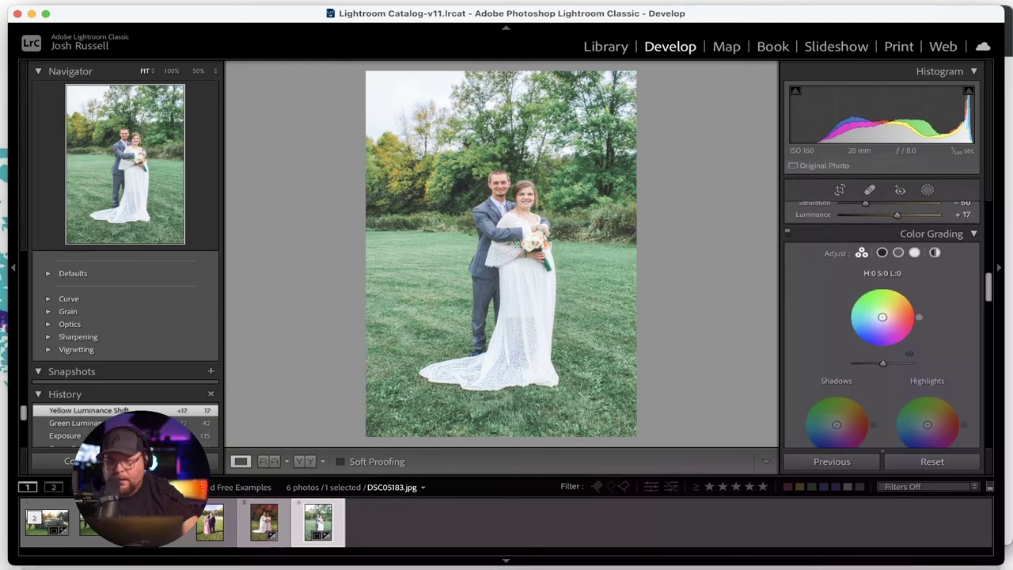
left_click_drag(910, 295, 898, 288)
scroll(839, 340, "down", 4)
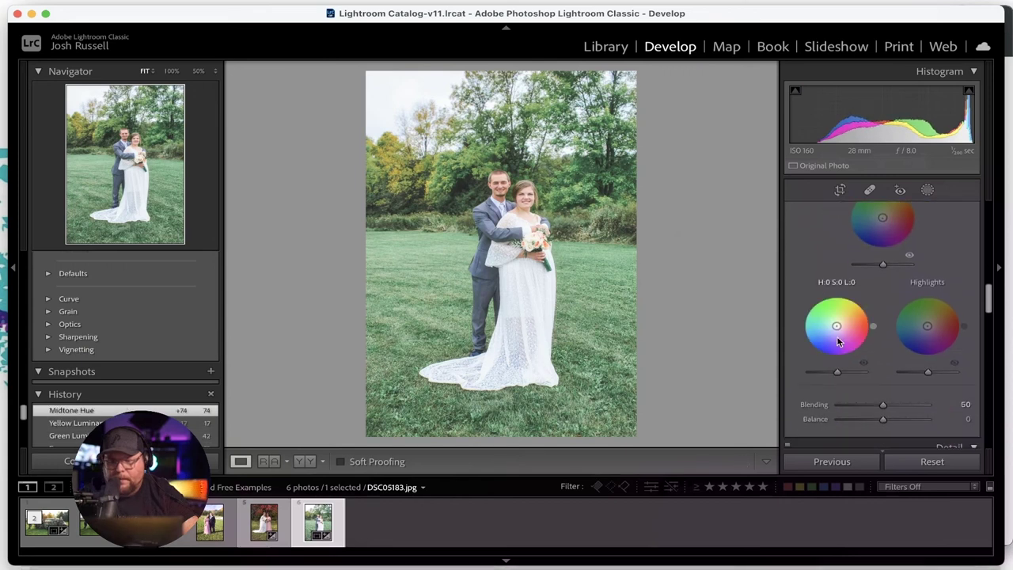
left_click_drag(837, 327, 833, 326)
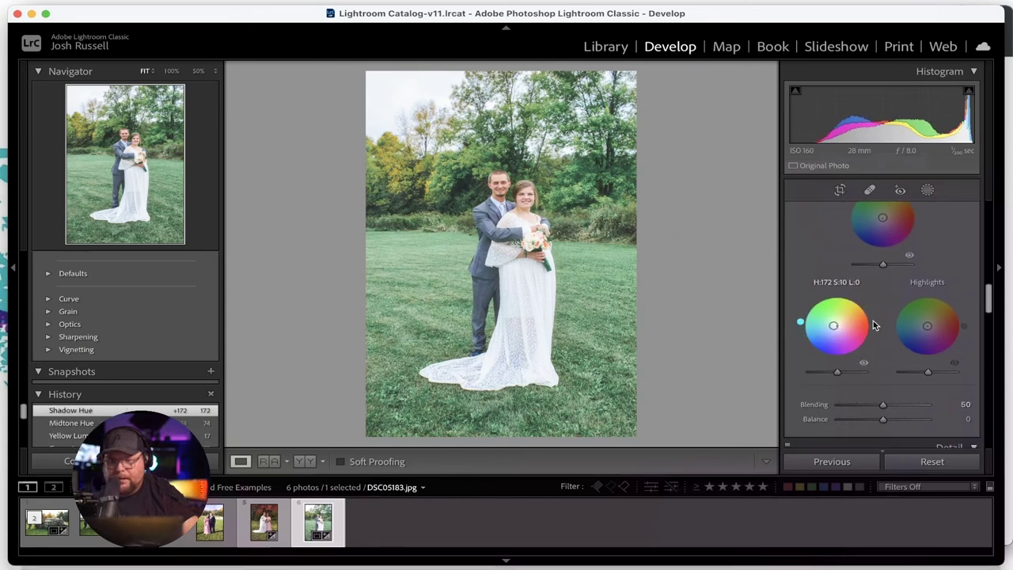
left_click_drag(923, 330, 923, 326)
scroll(870, 293, "up", 3)
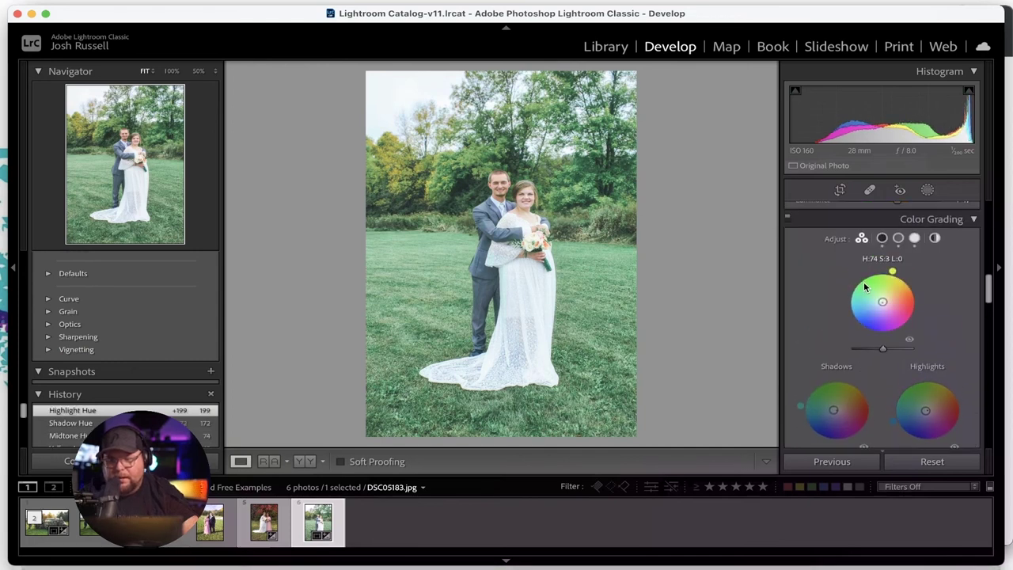
scroll(865, 287, "up", 2)
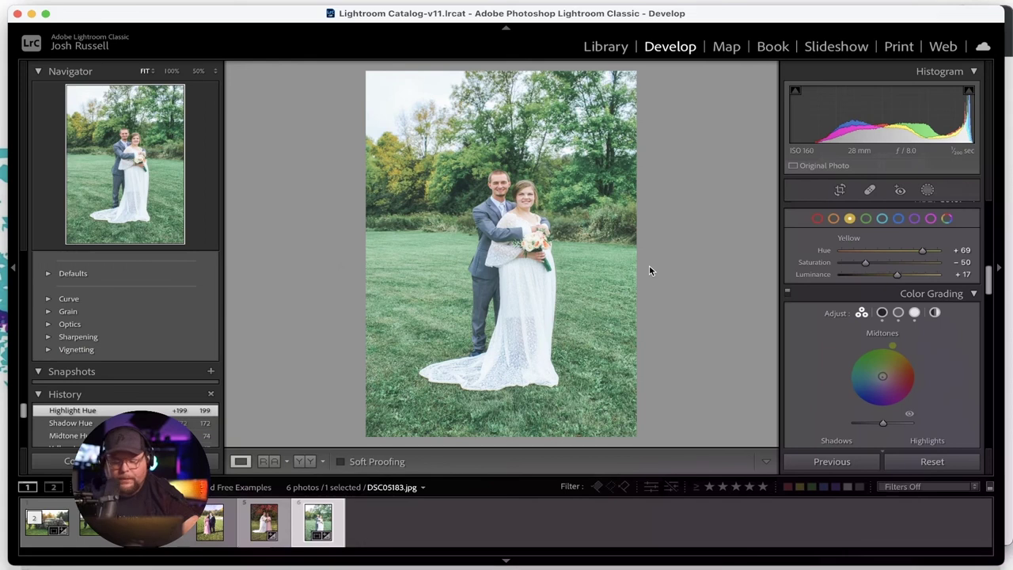
- Compare the color-graded portrait with its unedited version several times, and examine the edit in full screen
key("backslash")
key("backslash")
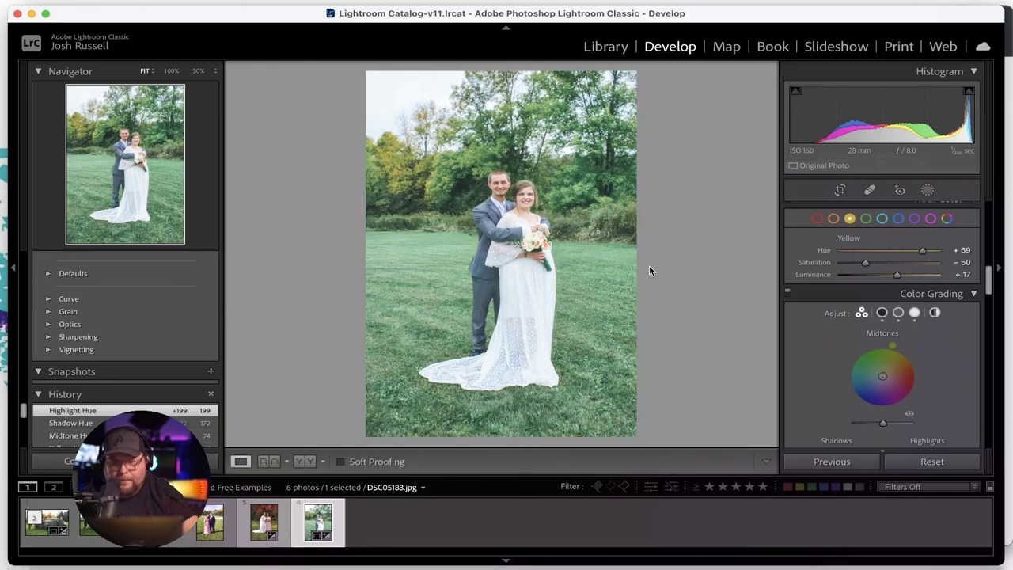
key("backslash")
key("backslash")
key("backslash")
key("backslash")
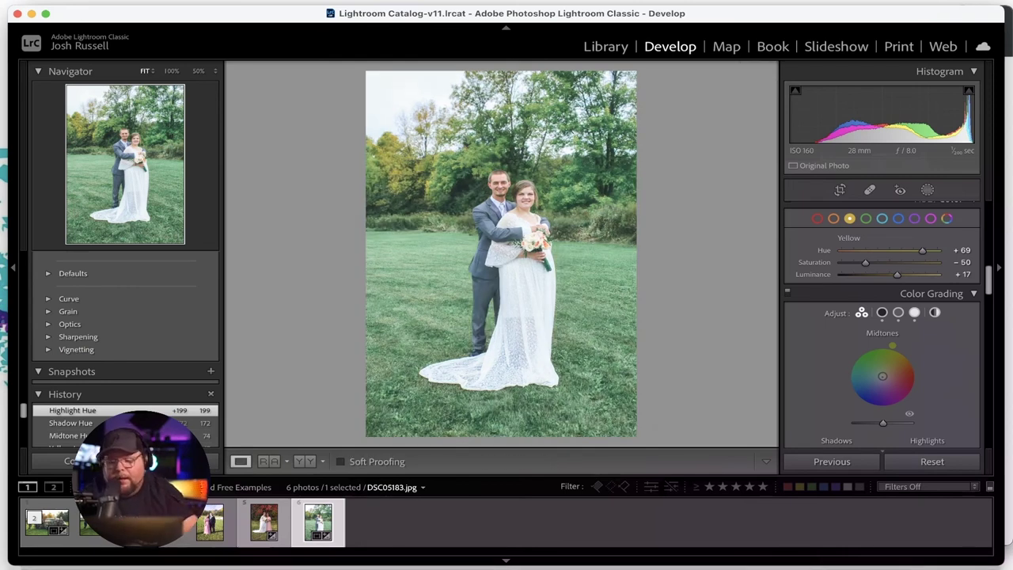
key("f")
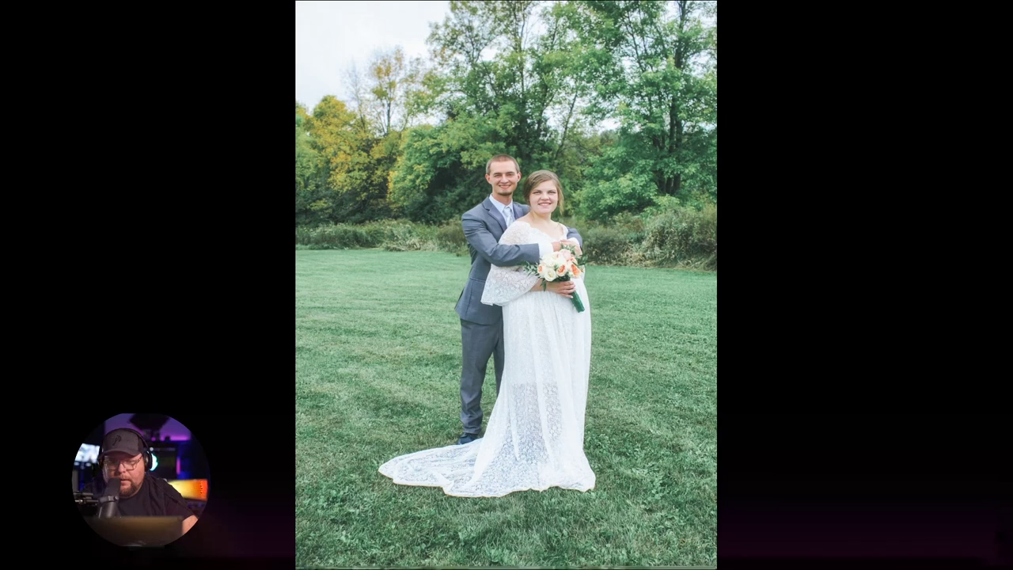
key("f")
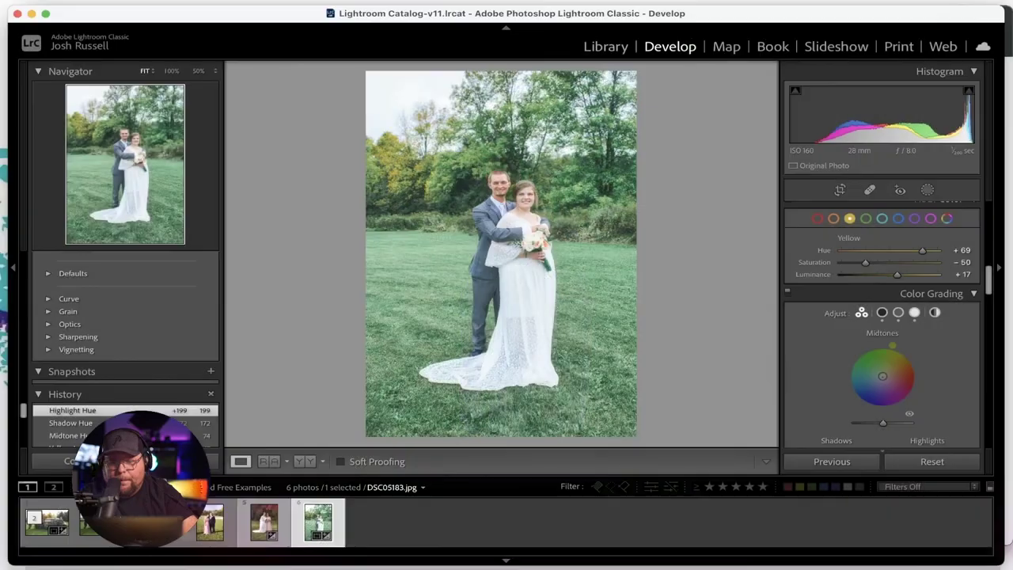
key("backslash")
key("backslash")
key("backslash")
key("backslash")
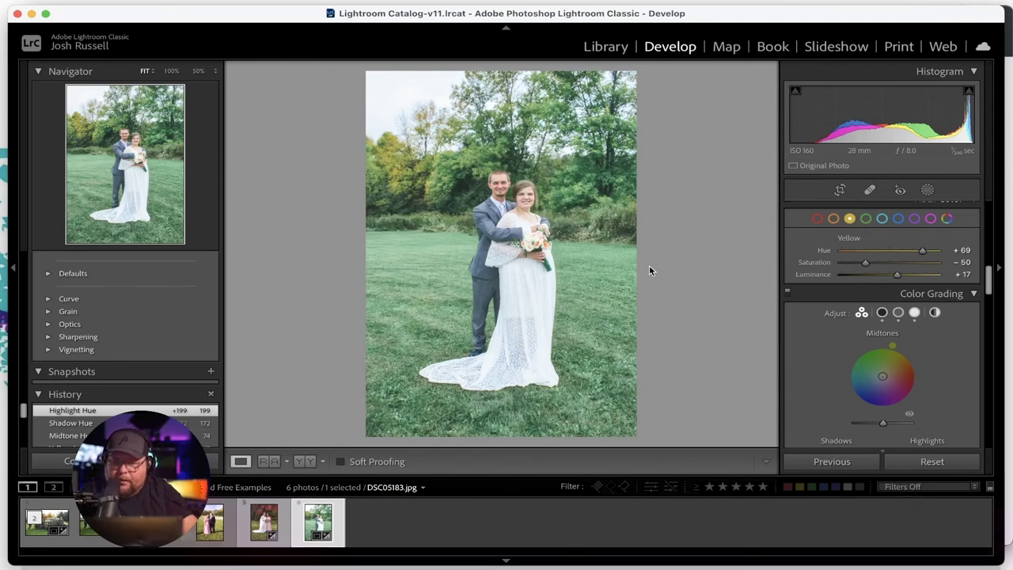
key("backslash")
key("backslash")
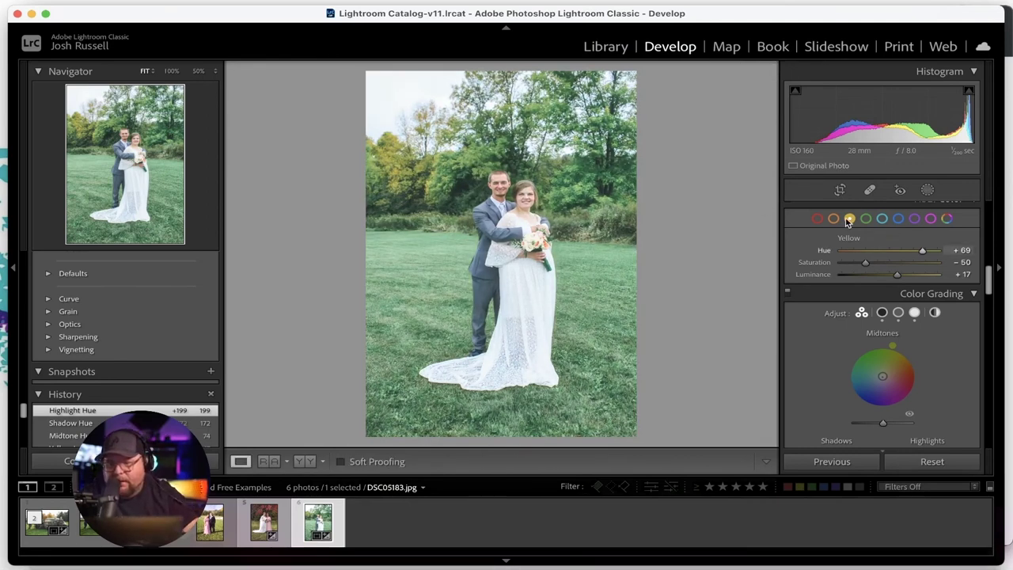
- Brush a mask over the yellow-orange tree behind the couple, set its Temp to -30 and Tint to -51, and compare with the original
left_click(928, 190)
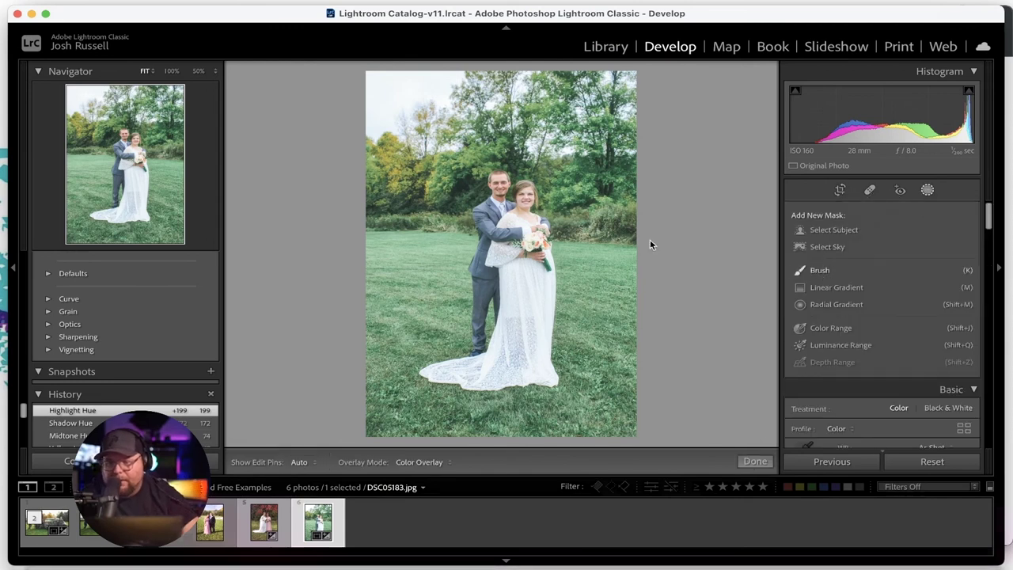
left_click(815, 270)
mouse_move(380, 150)
left_mouse_down()
mouse_move(395, 170)
mouse_move(386, 183)
mouse_move(427, 166)
left_mouse_up()
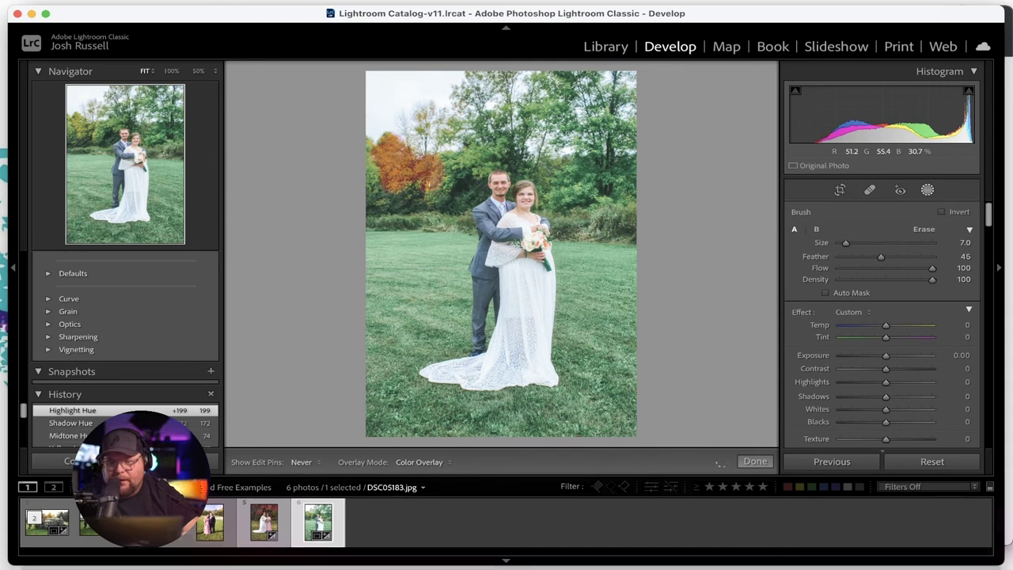
left_click_drag(886, 326, 876, 325)
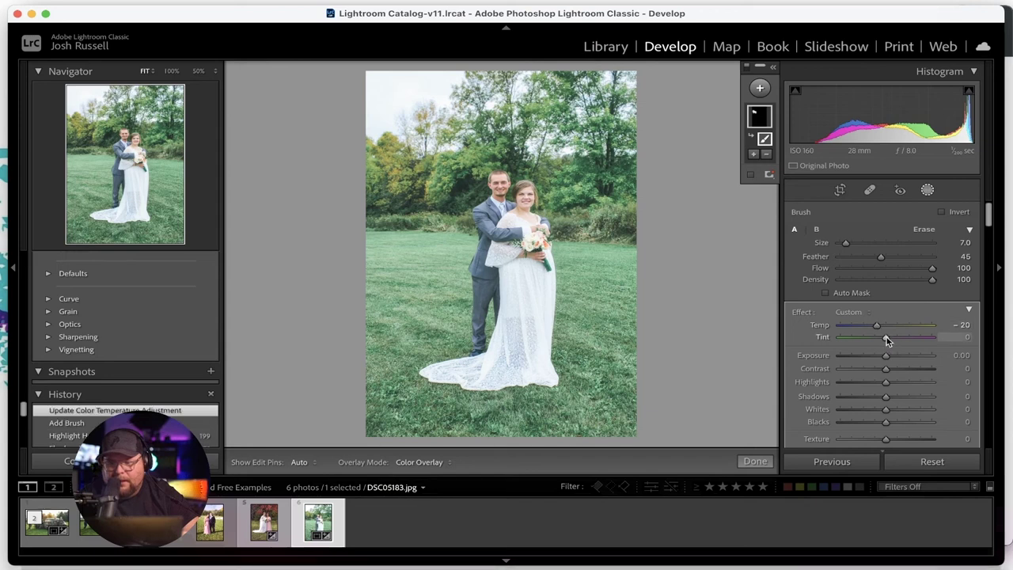
left_click_drag(877, 326, 872, 326)
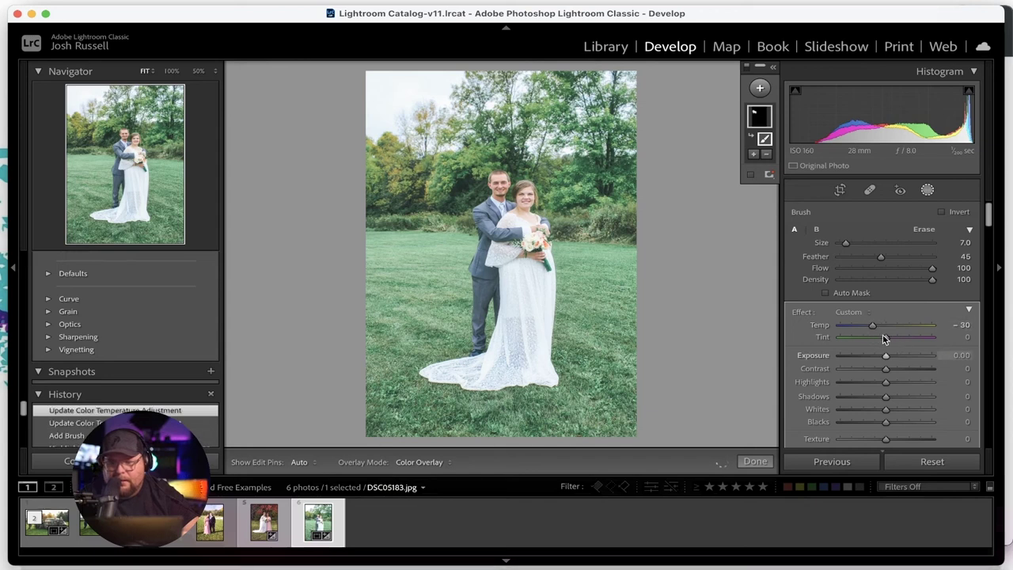
left_click_drag(869, 336, 863, 338)
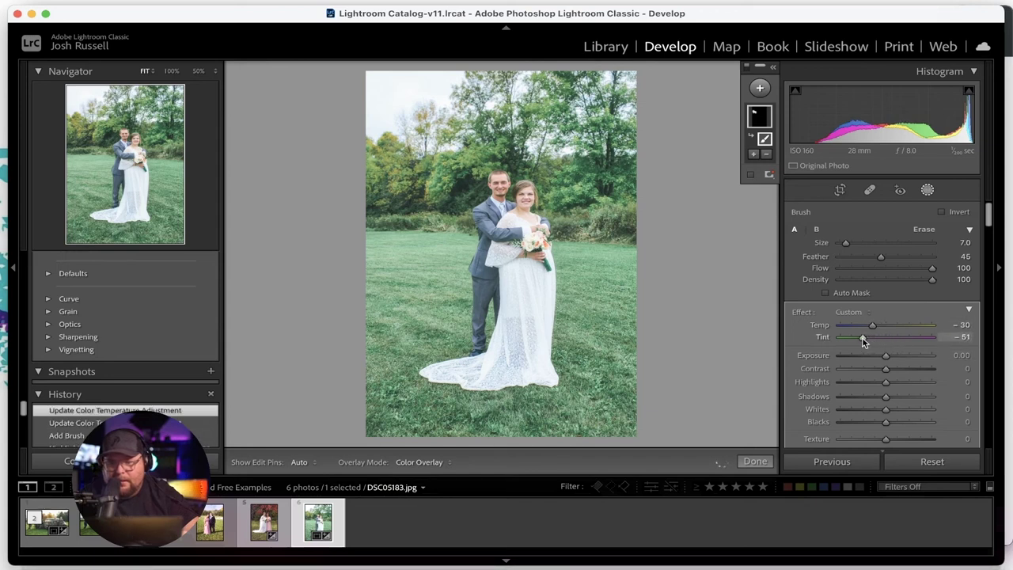
left_click(755, 461)
key("backslash")
key("backslash")
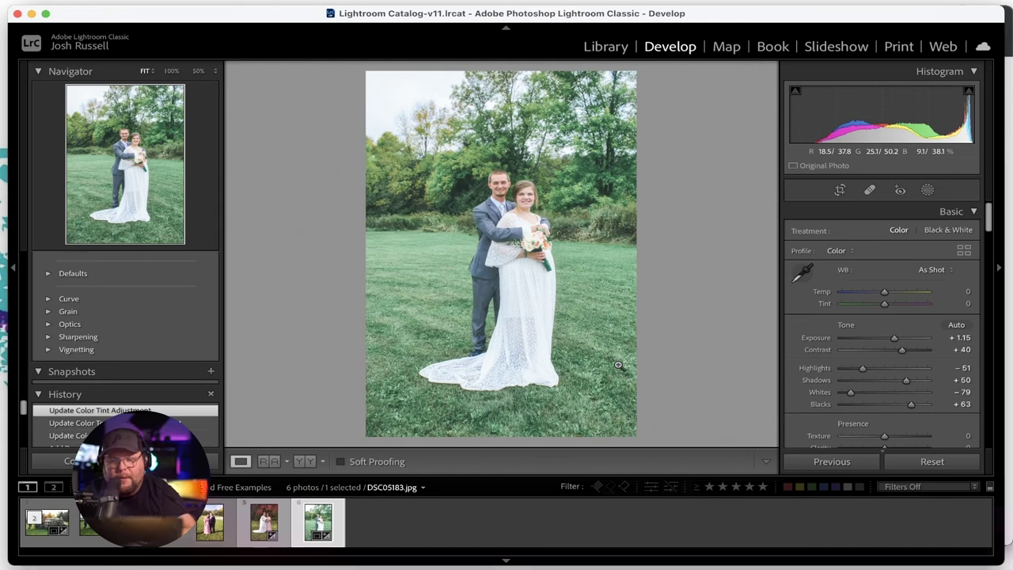
- Crop the portrait tighter around the couple at the original aspect ratio, repositioning the photo to recenter them
left_click(840, 190)
left_click_drag(615, 98, 601, 121)
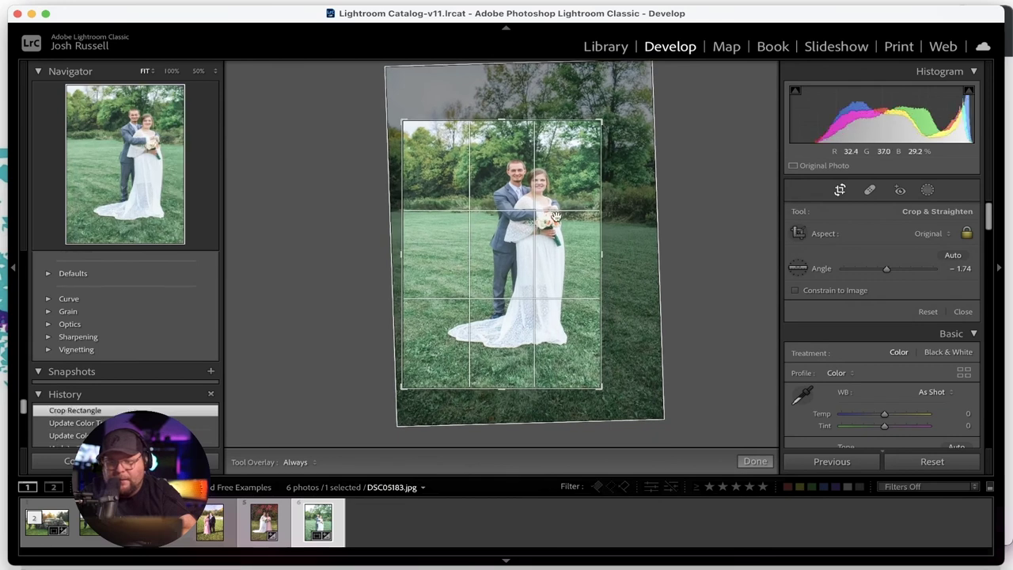
left_click_drag(557, 215, 546, 228)
key("Return")
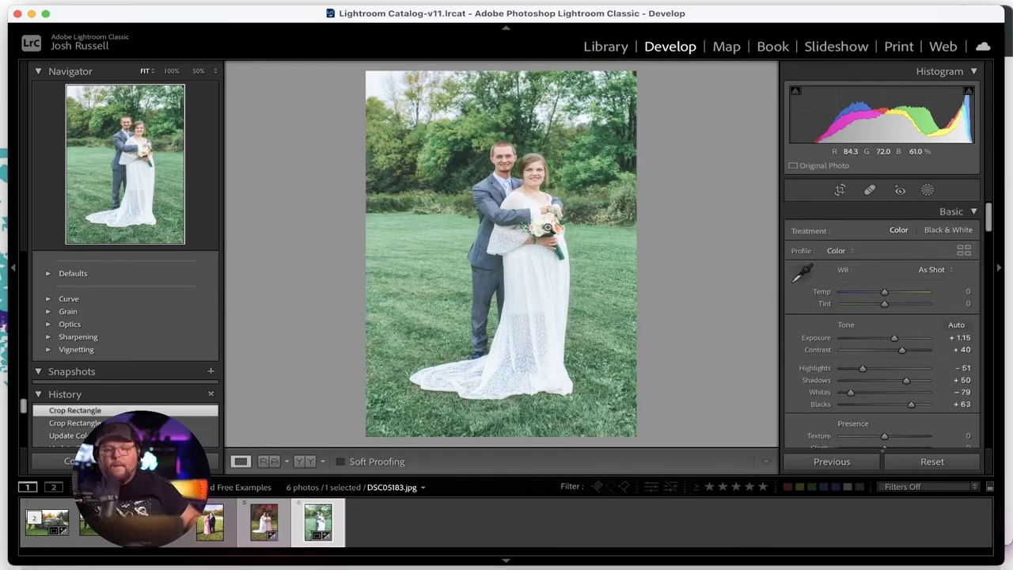
- Compare the finished, cropped portrait with its unedited version
key("backslash")
key("backslash")
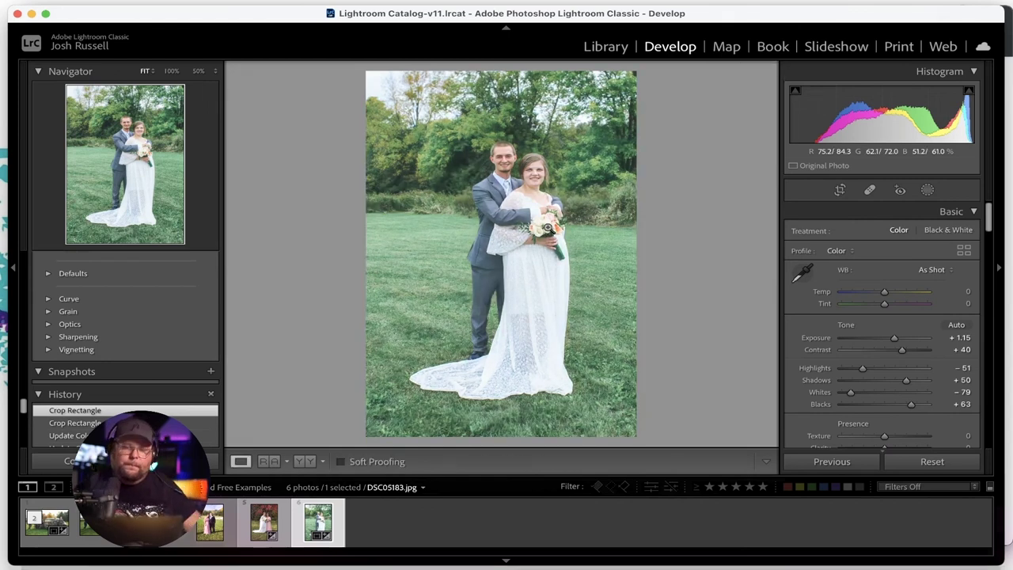
key("backslash")
key("backslash")
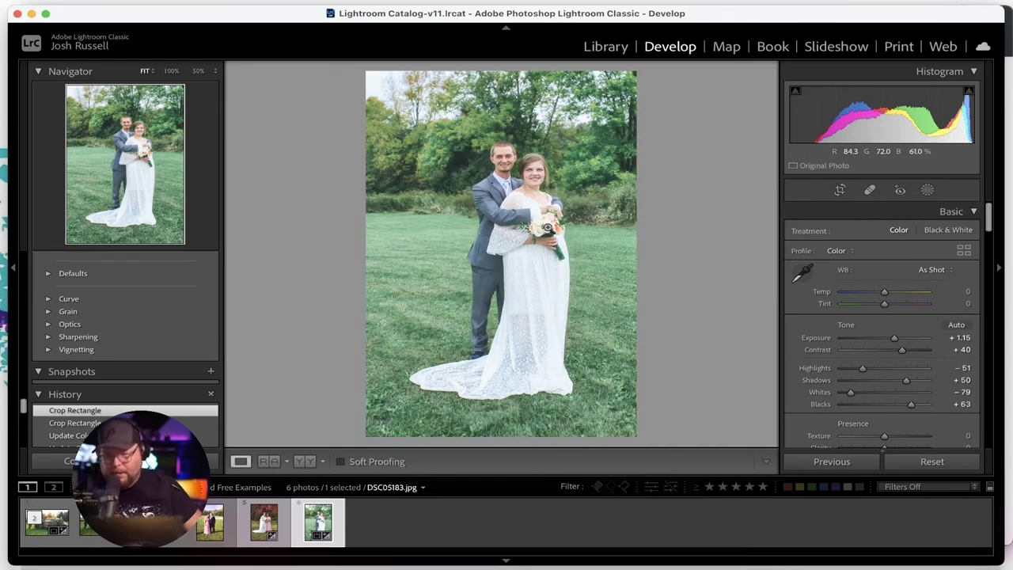
key("backslash")
- Switch to Streamlabs Desktop
mouse_move(472, 553)
left_click(650, 552)
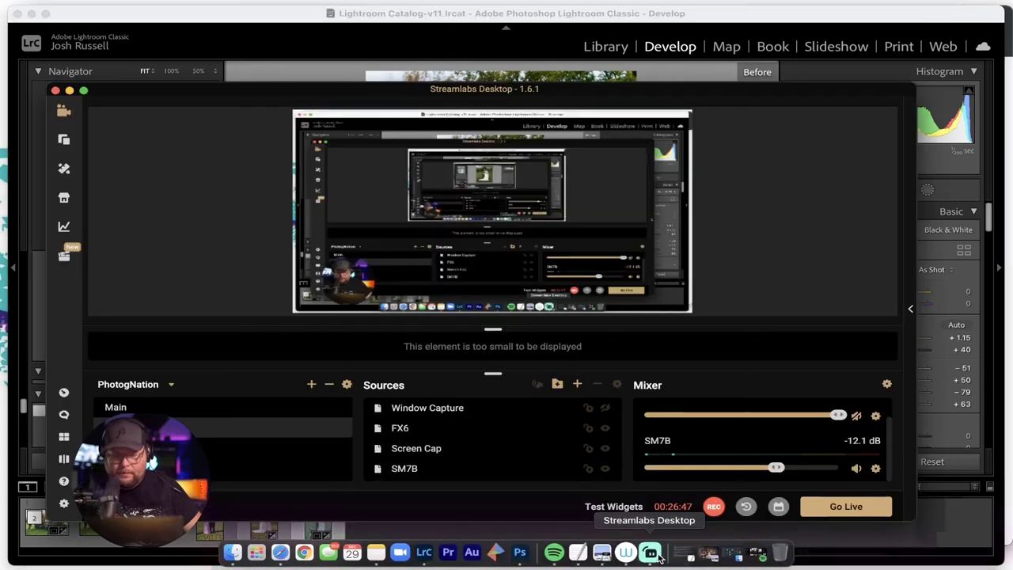